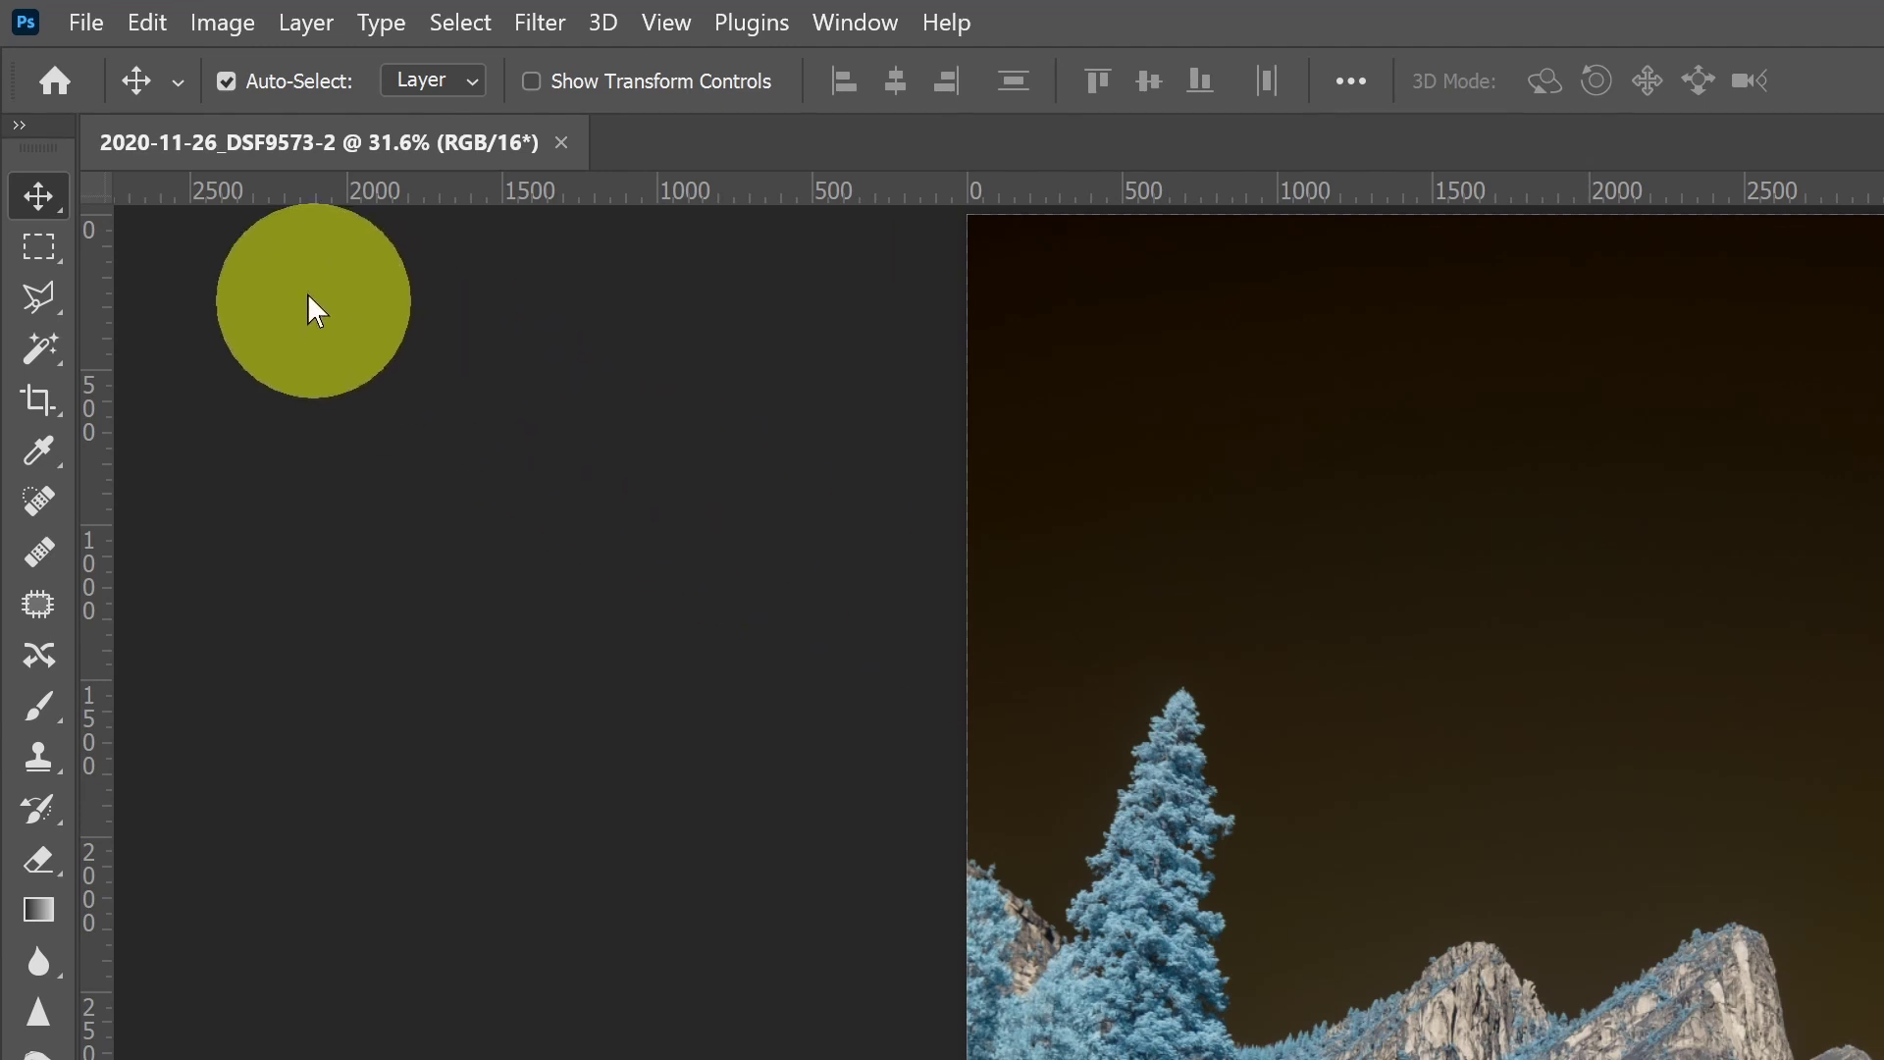
Open the Workflow settings of Camera Raw Preferences through Photoshop's File Handling preferences
click(147, 22)
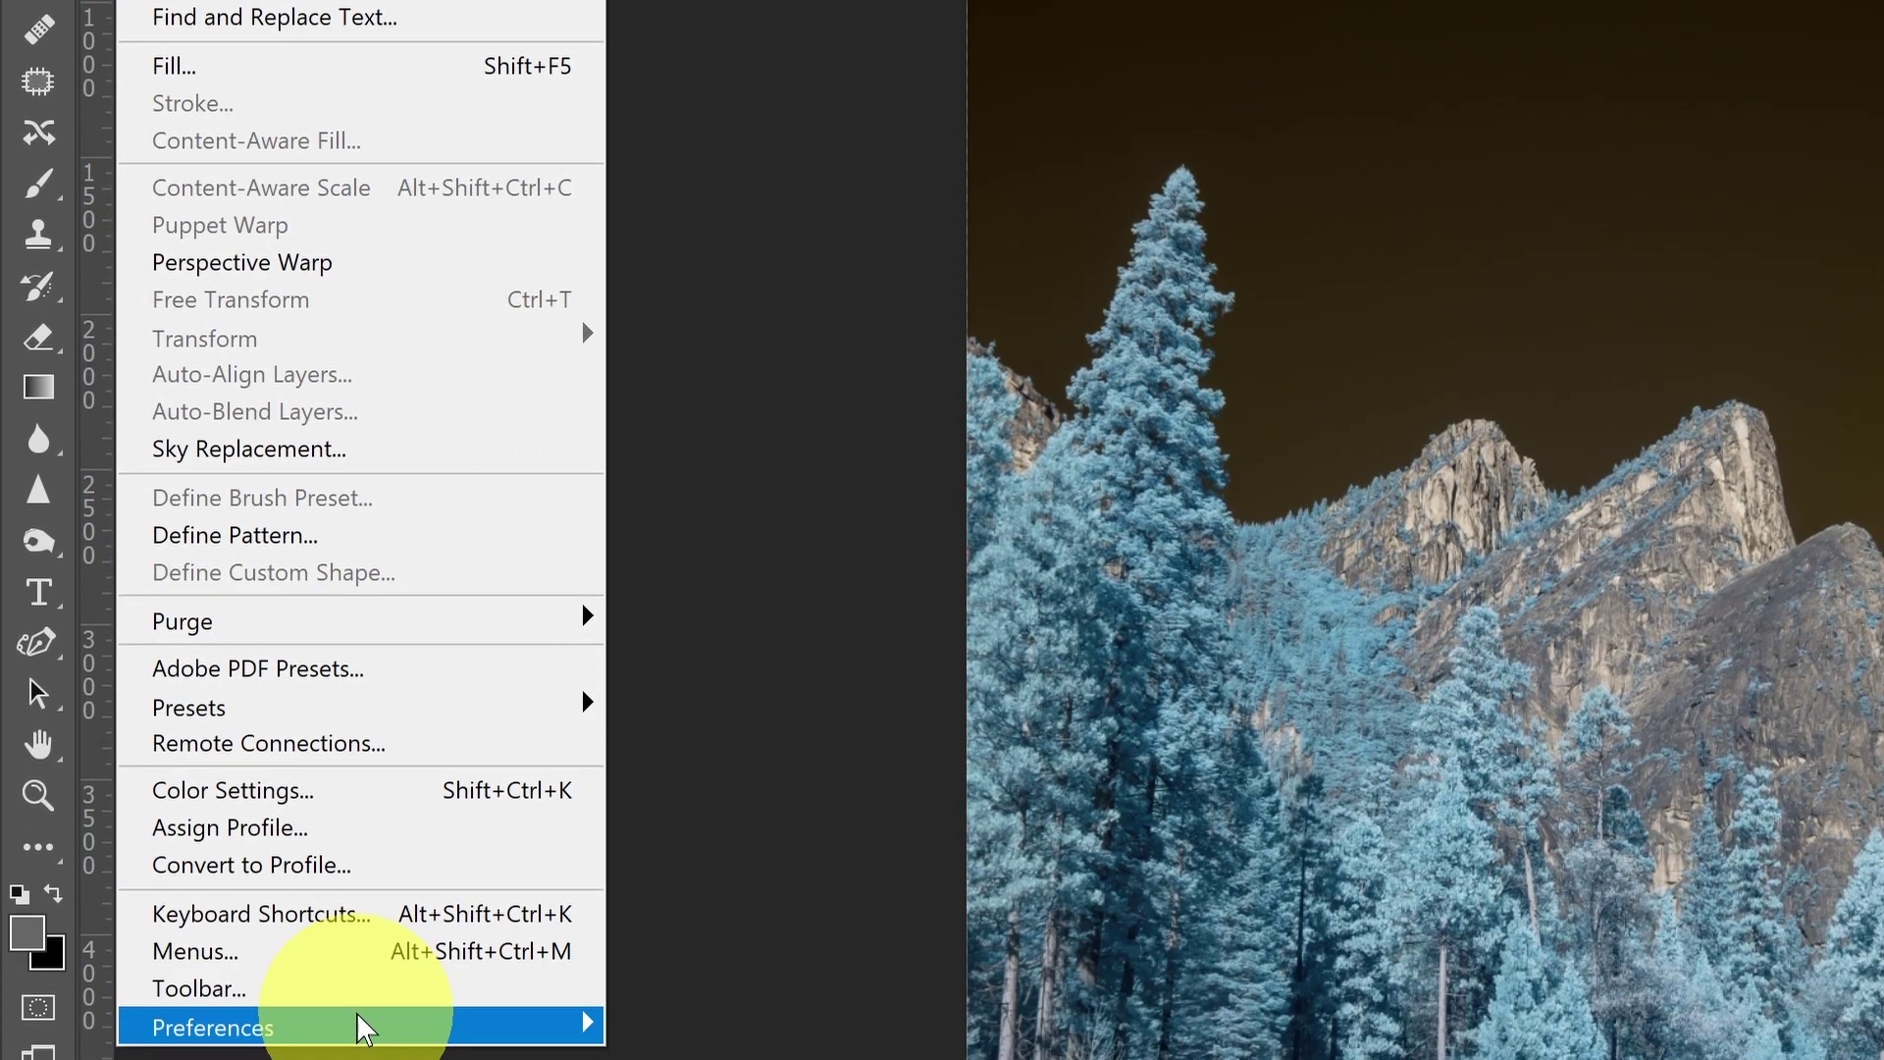
mouse_move(366, 1029)
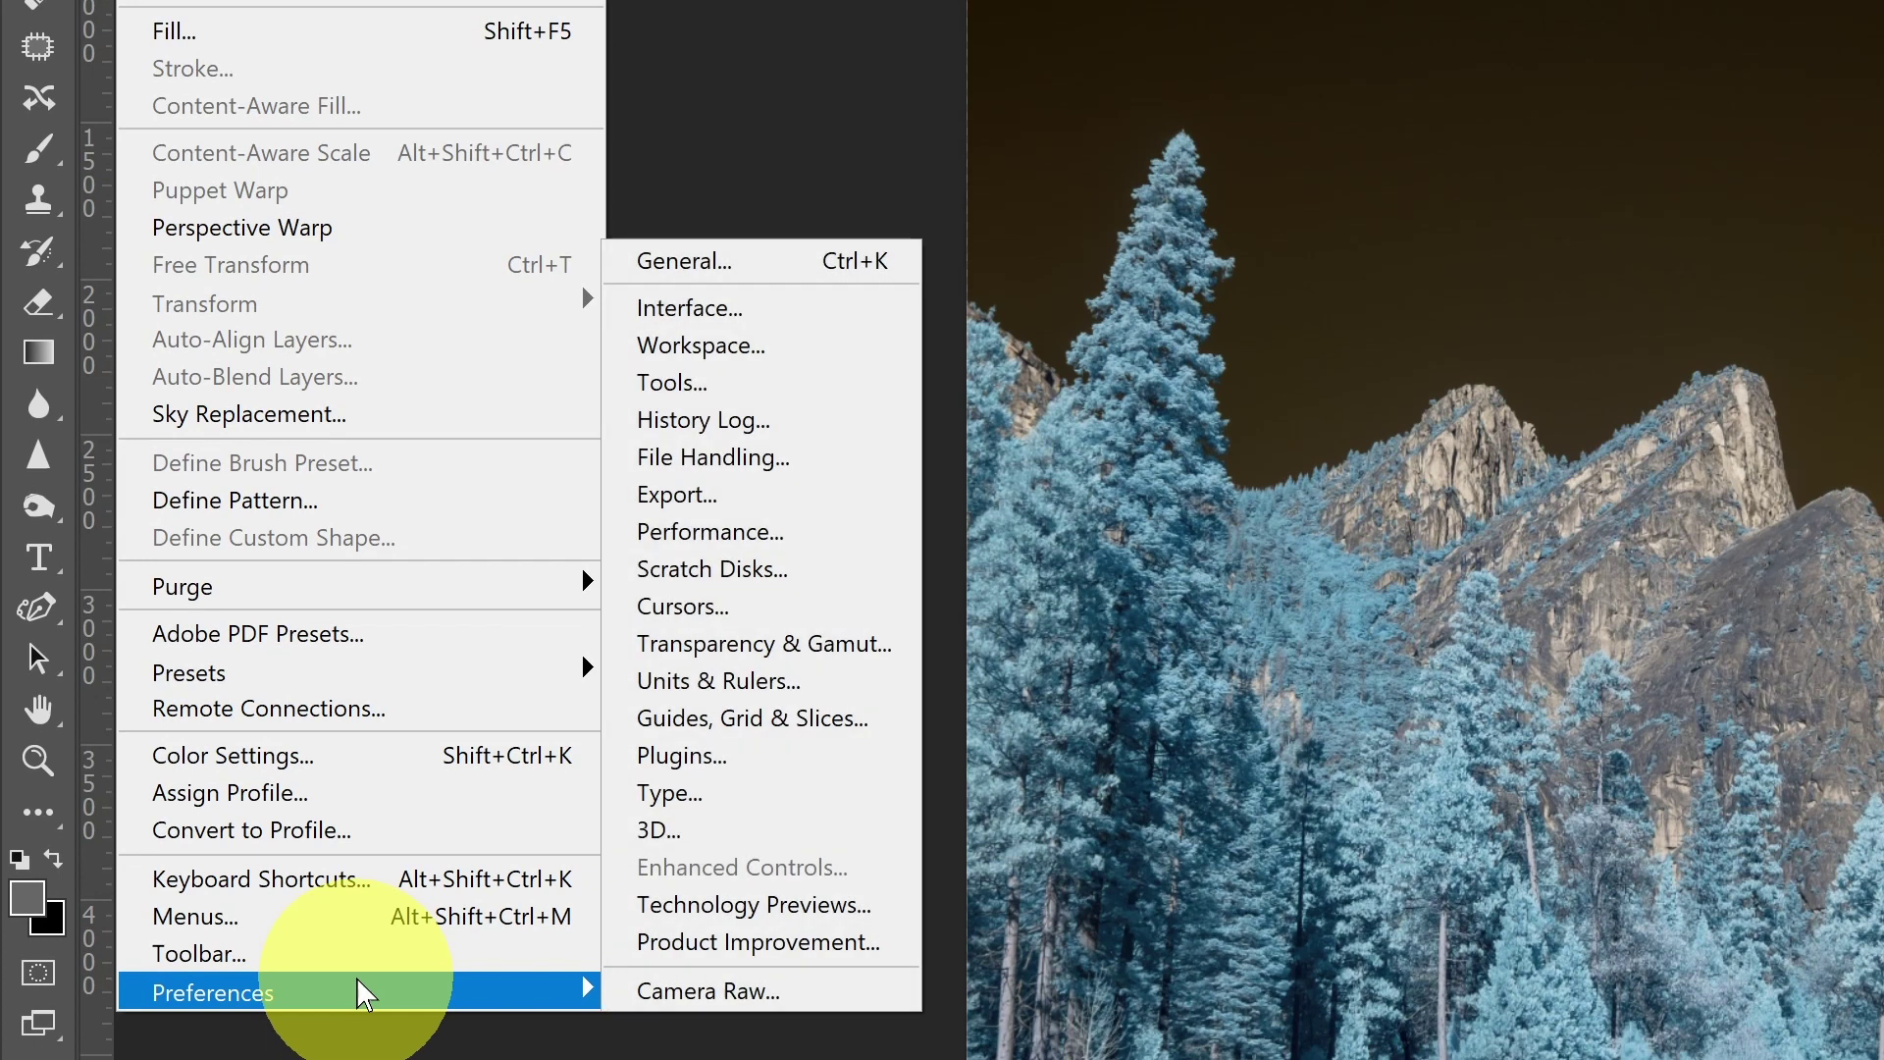
click(737, 457)
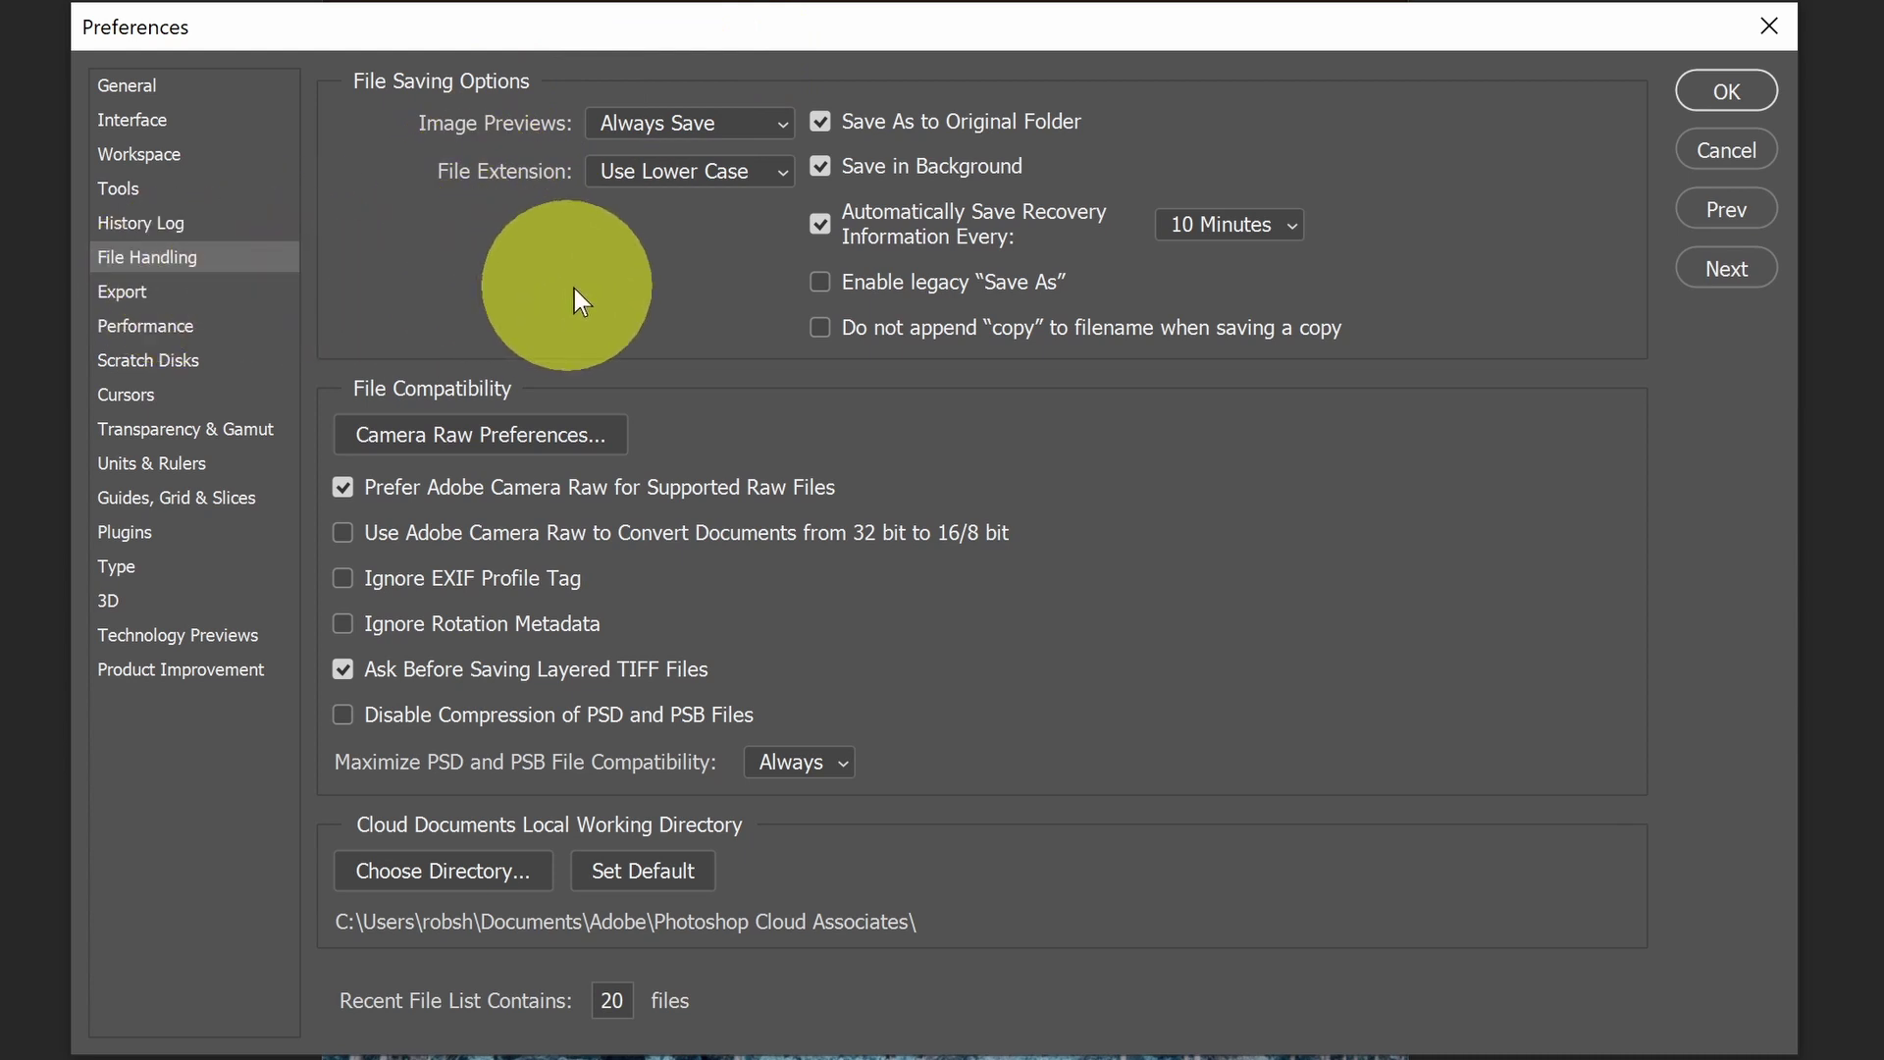
click(475, 439)
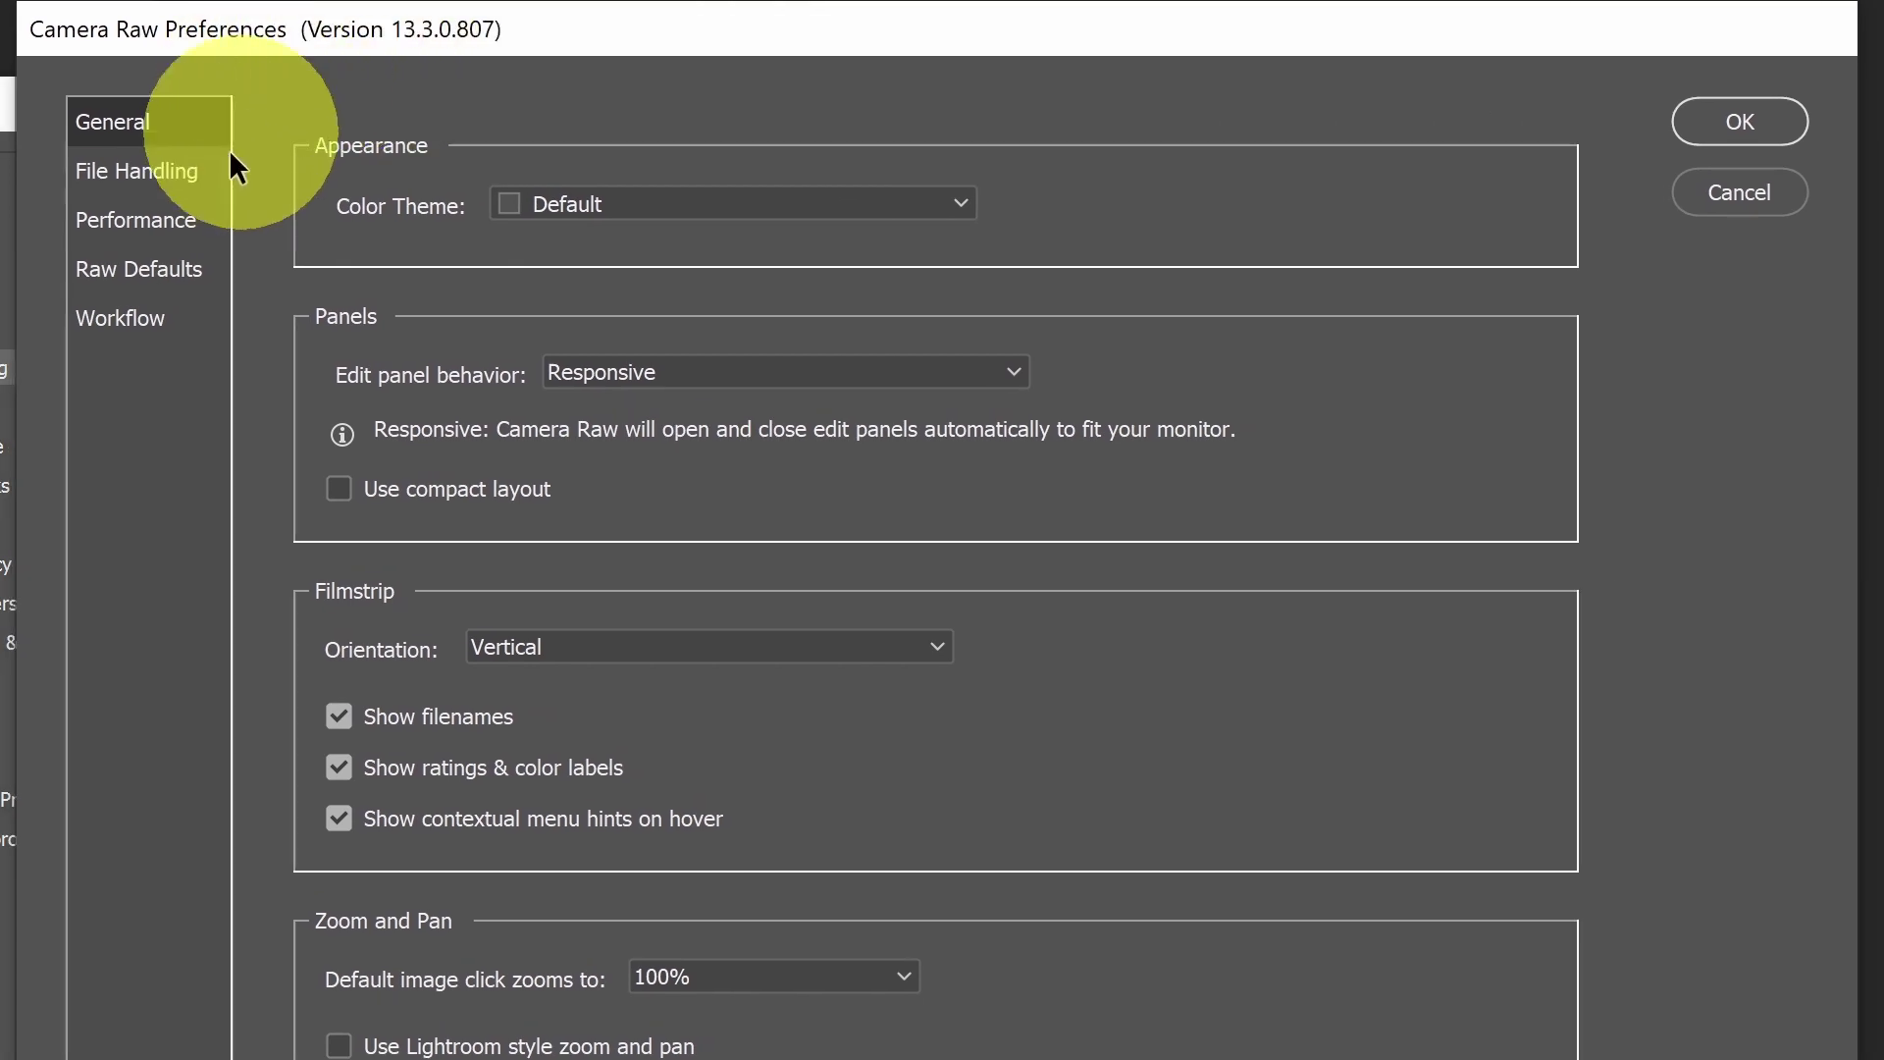
click(143, 316)
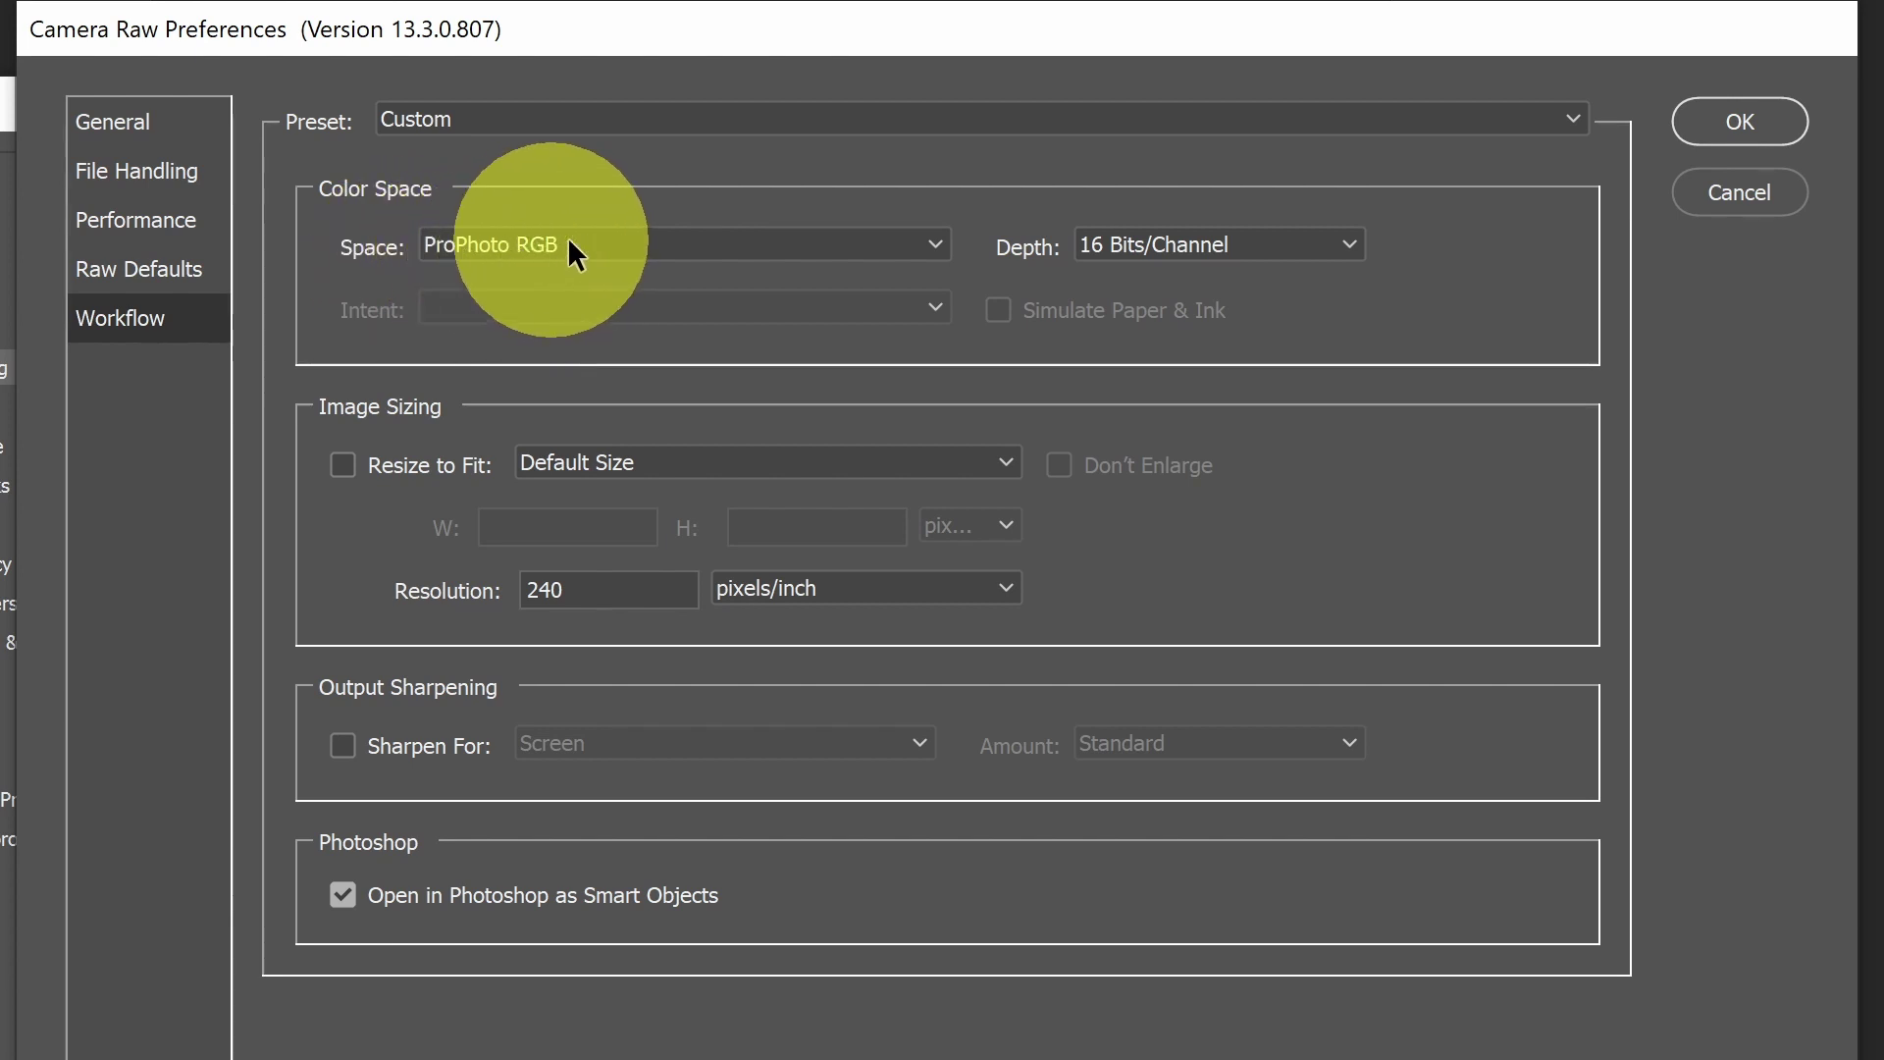
Keep Camera Raw's workflow output at ProPhoto RGB and 16 Bits/Channel
click(938, 244)
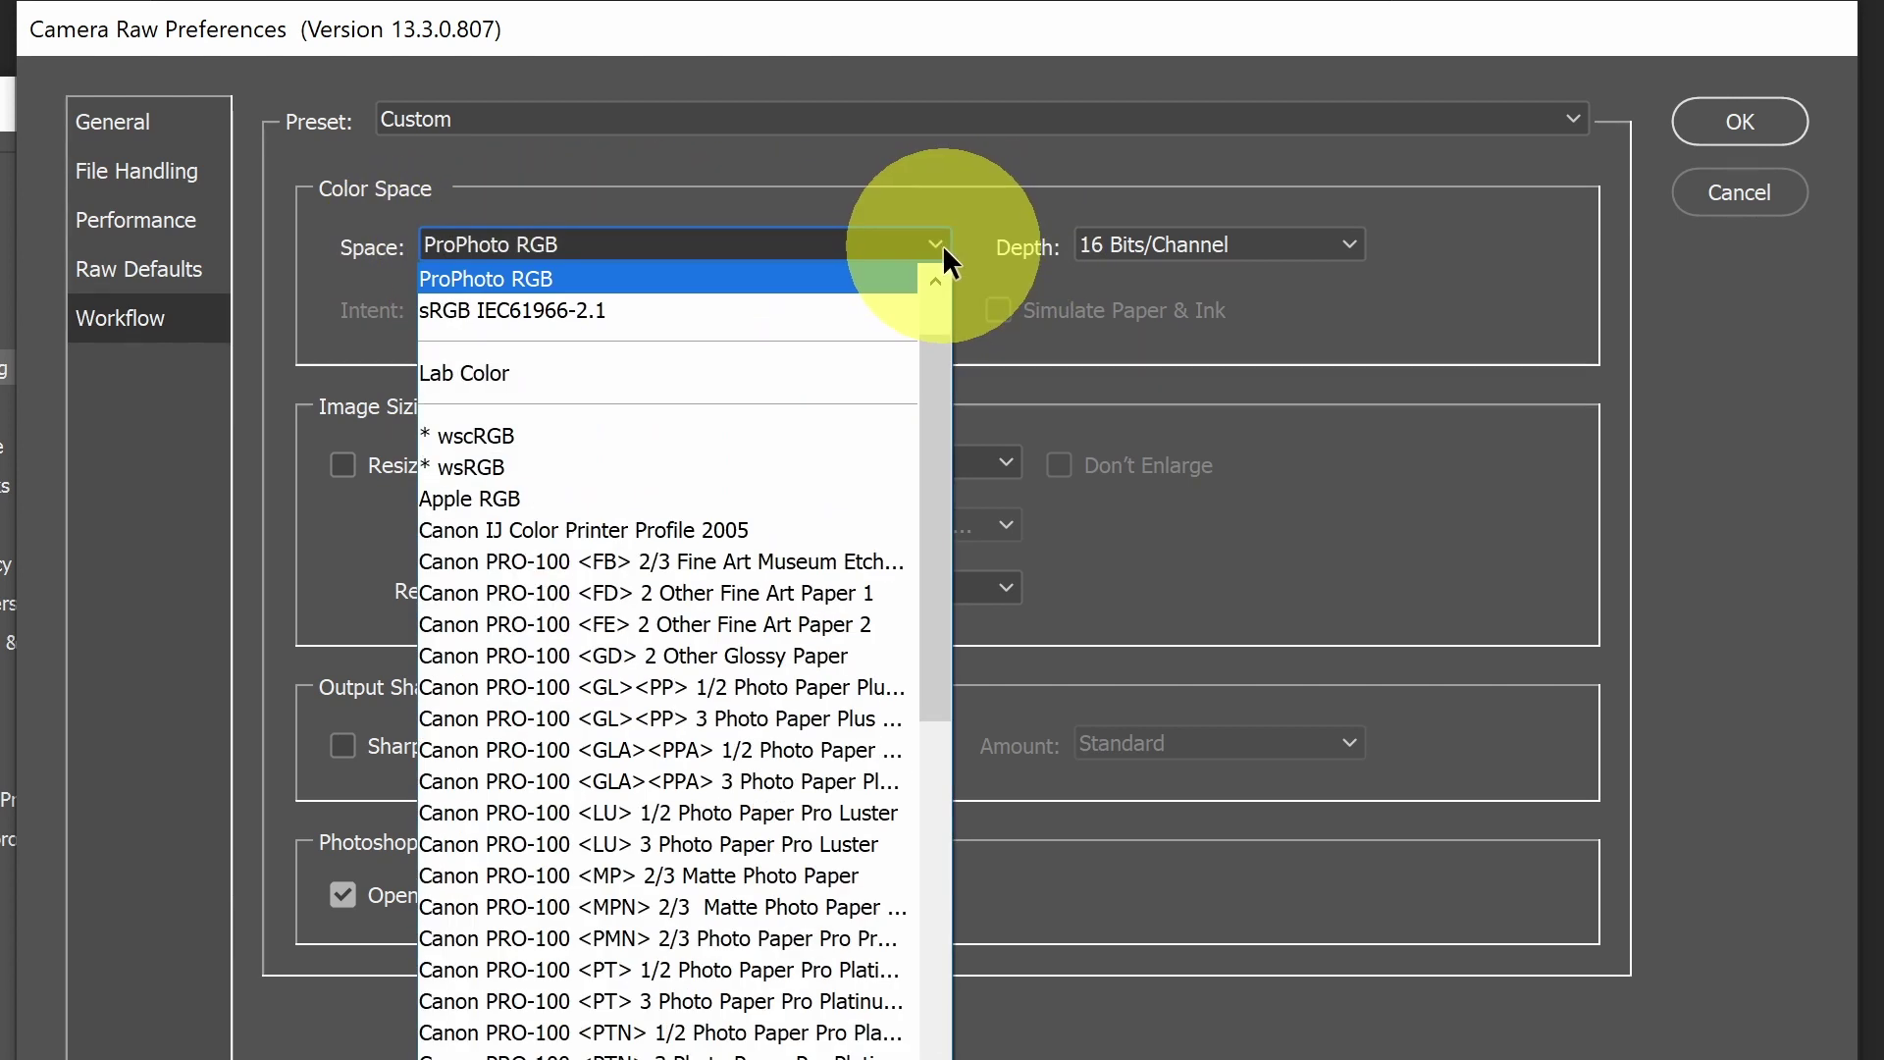
scroll(935, 339, up, 1)
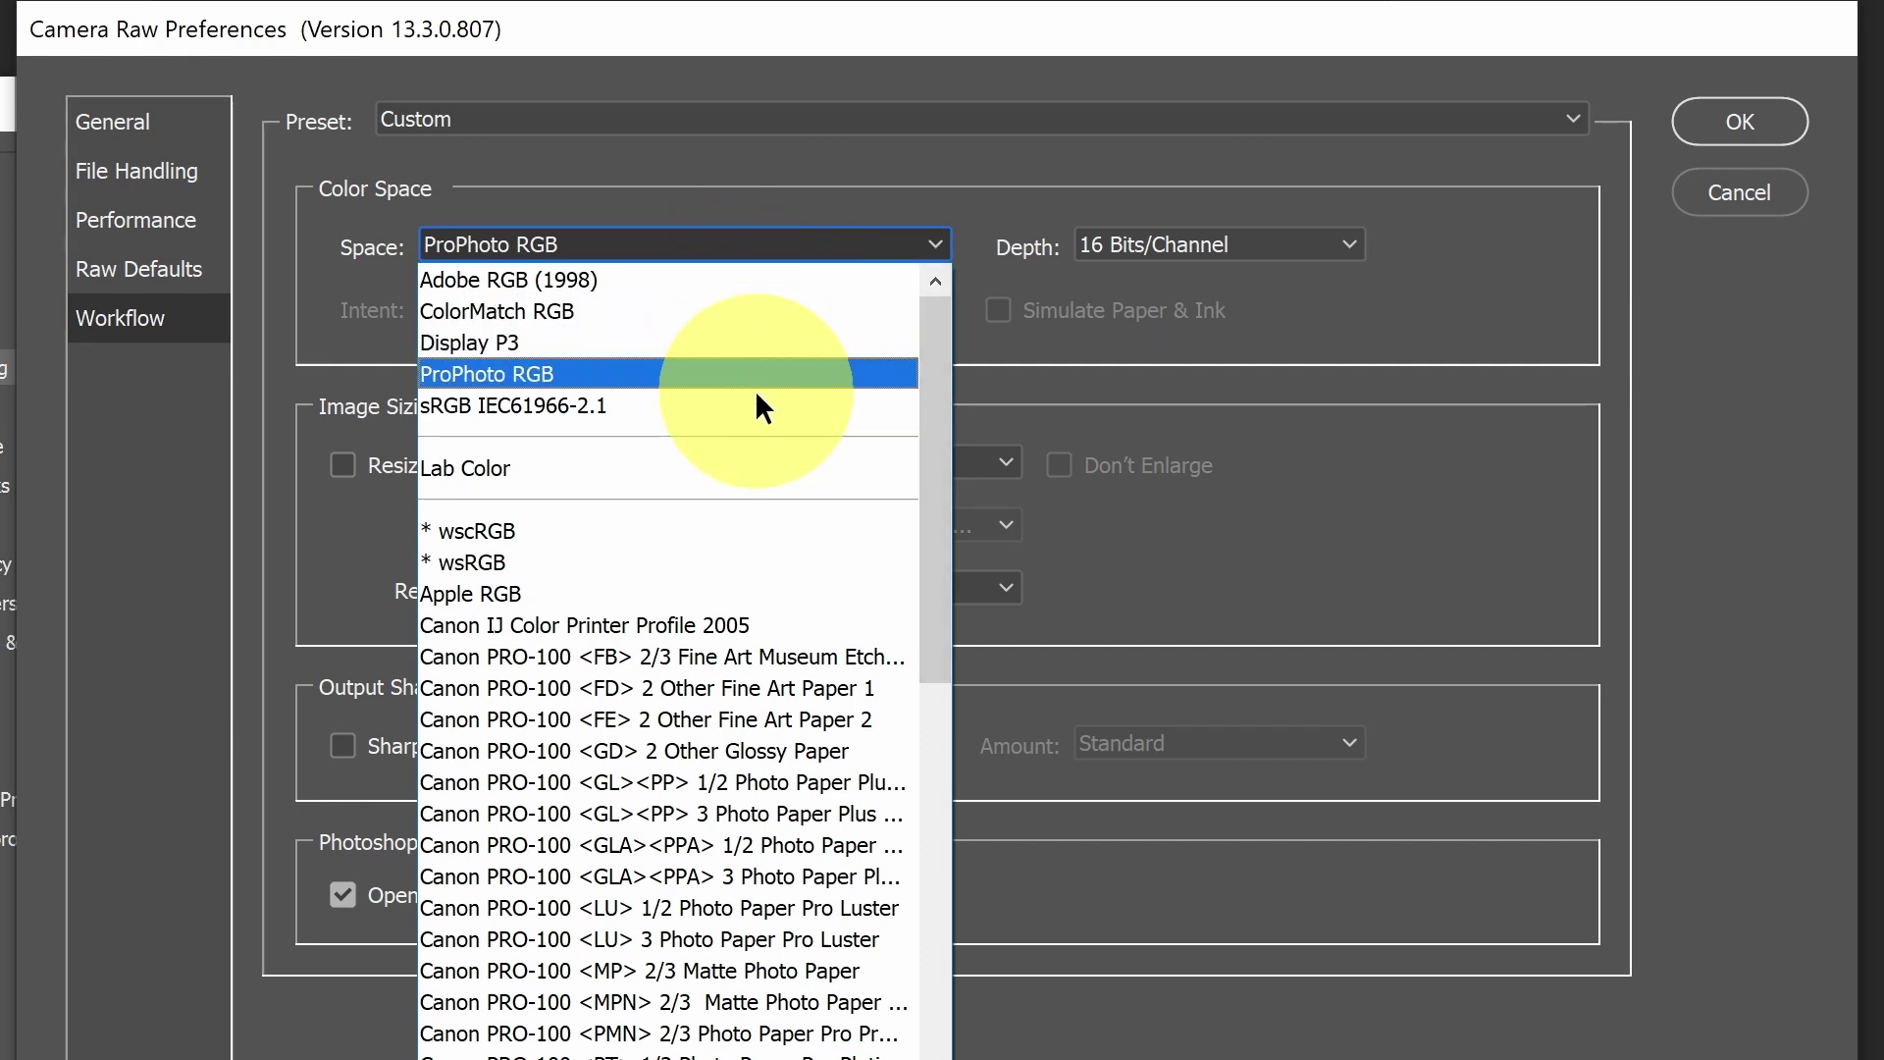
click(993, 217)
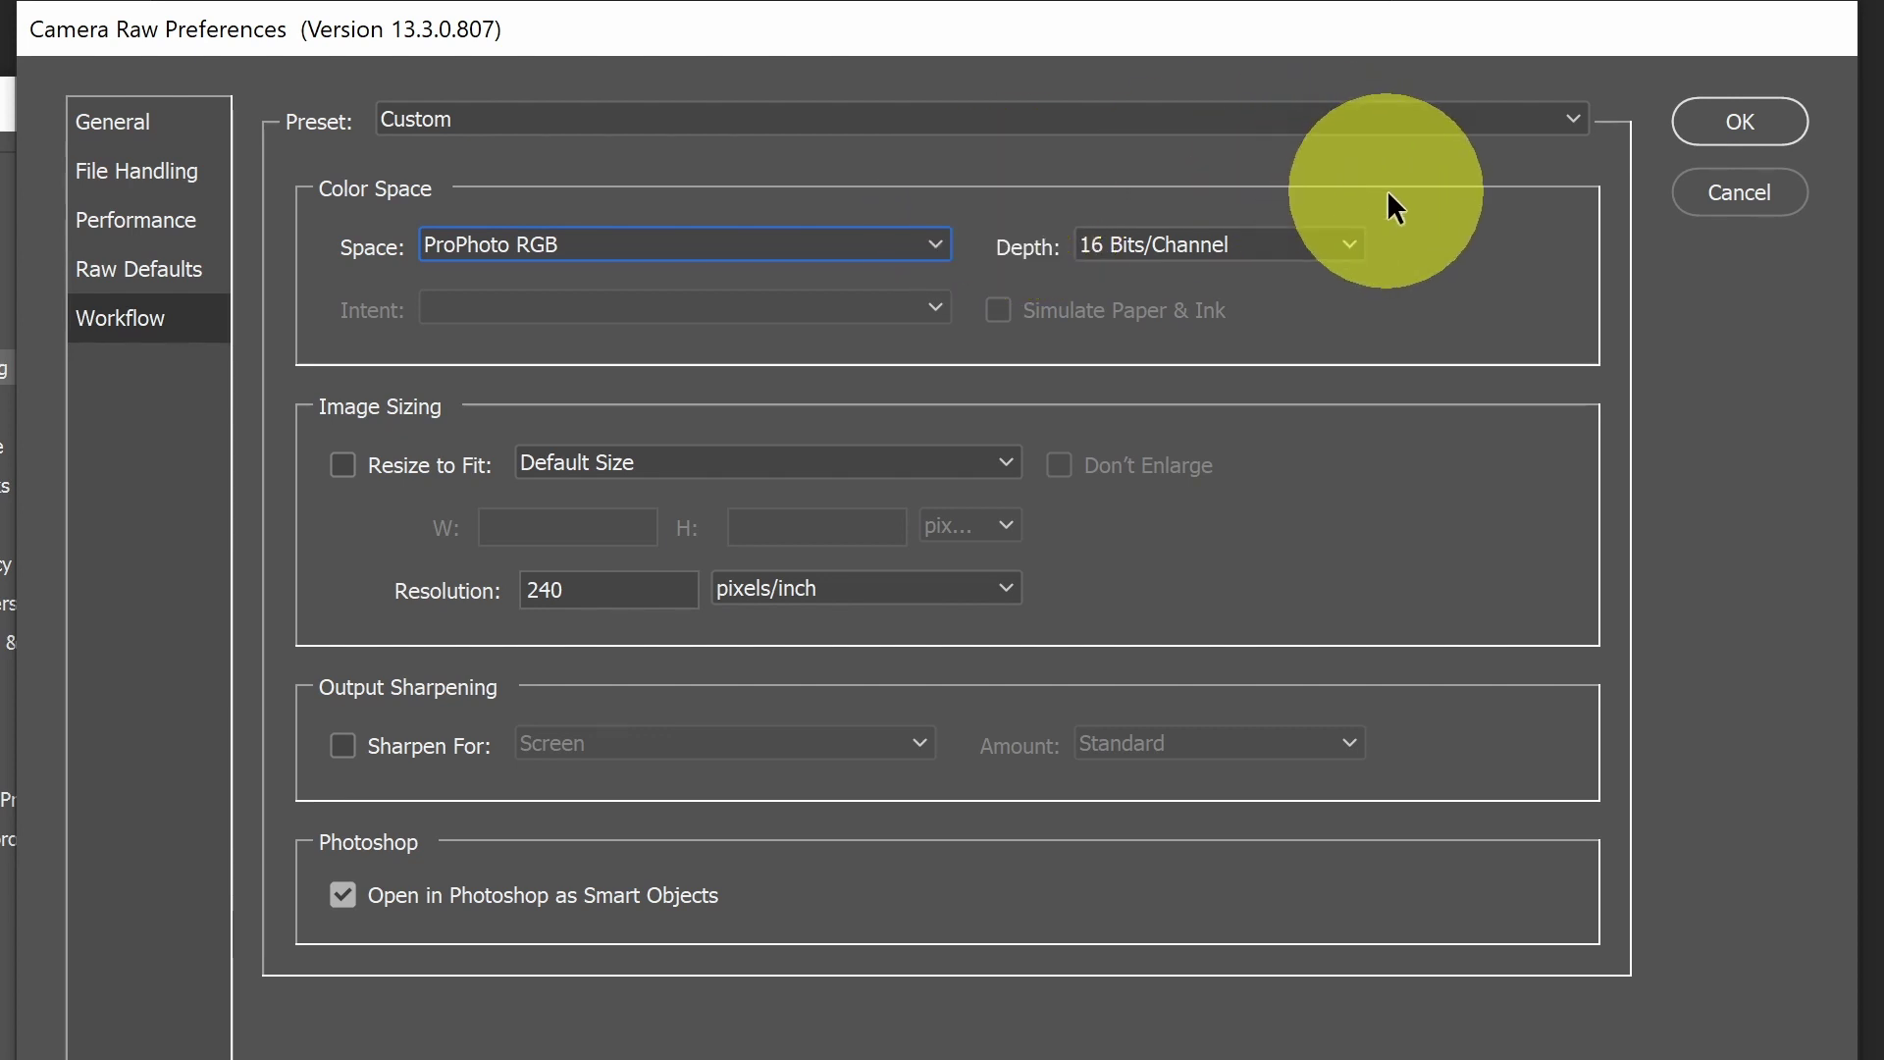
click(1349, 244)
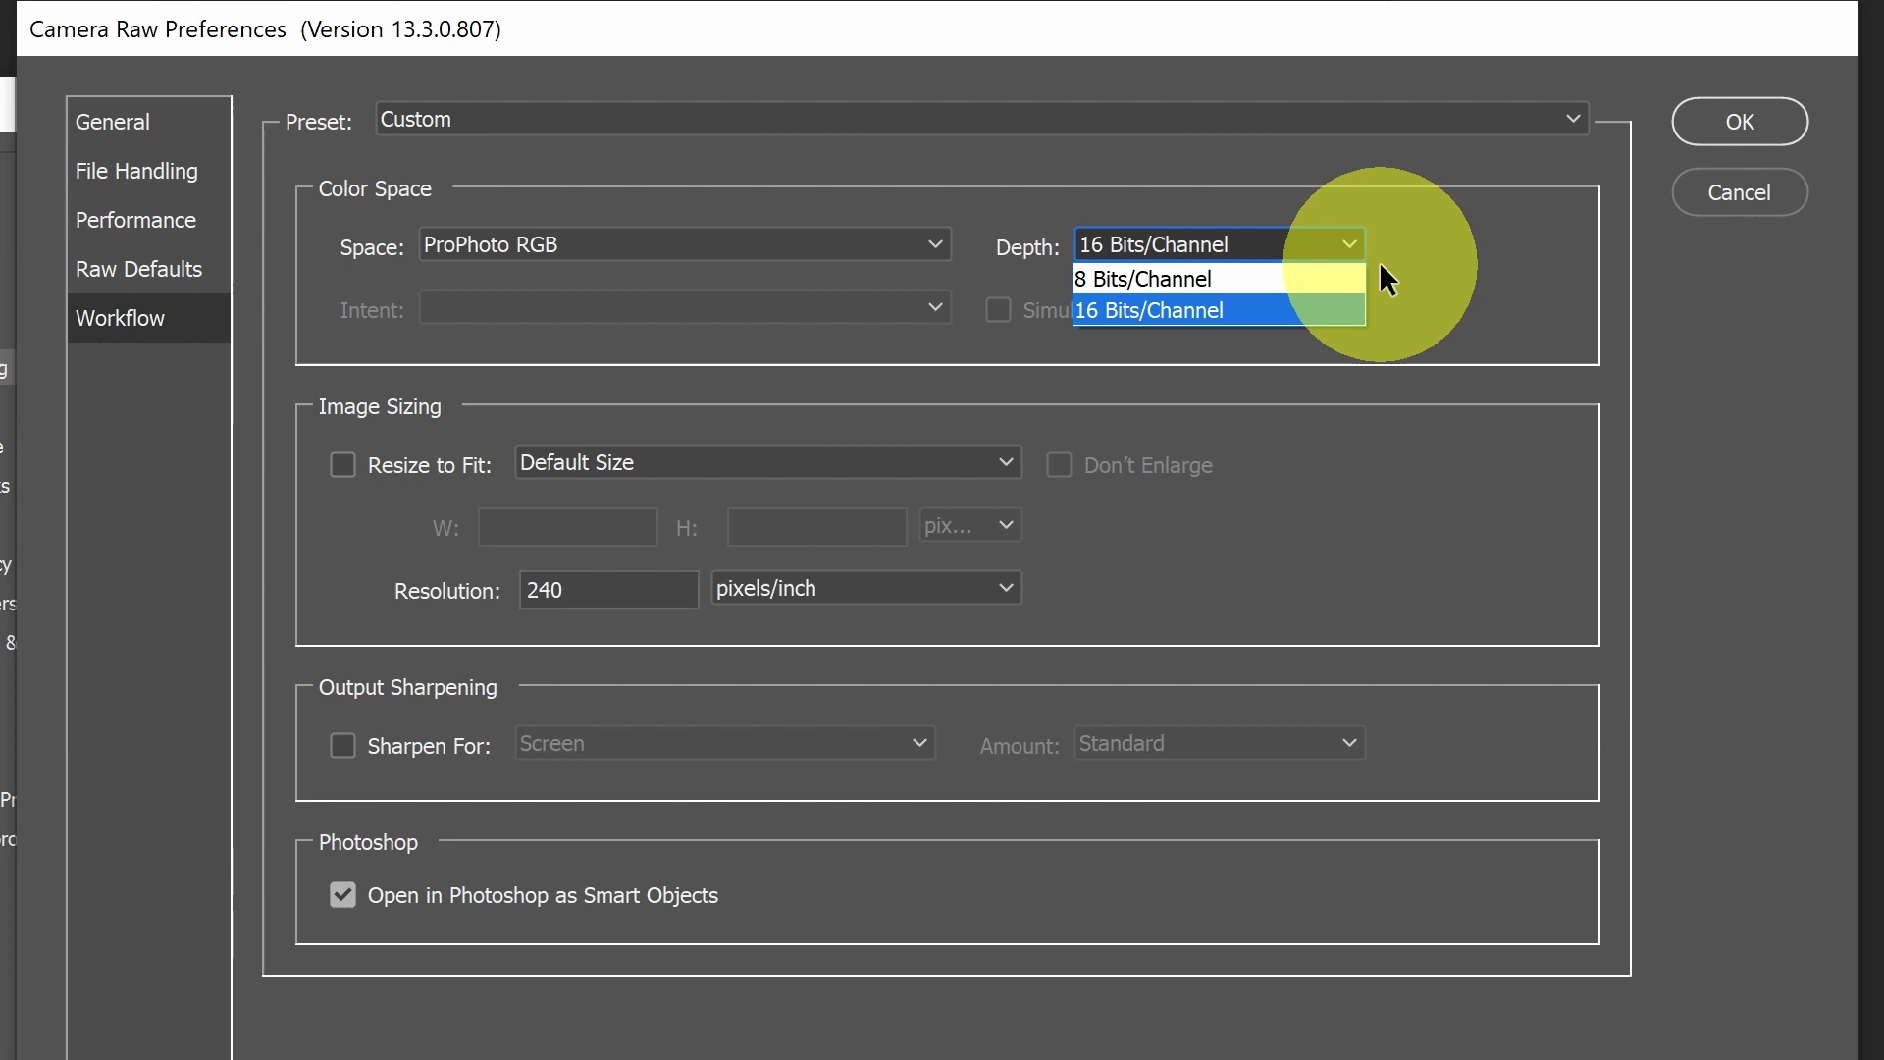
click(1352, 308)
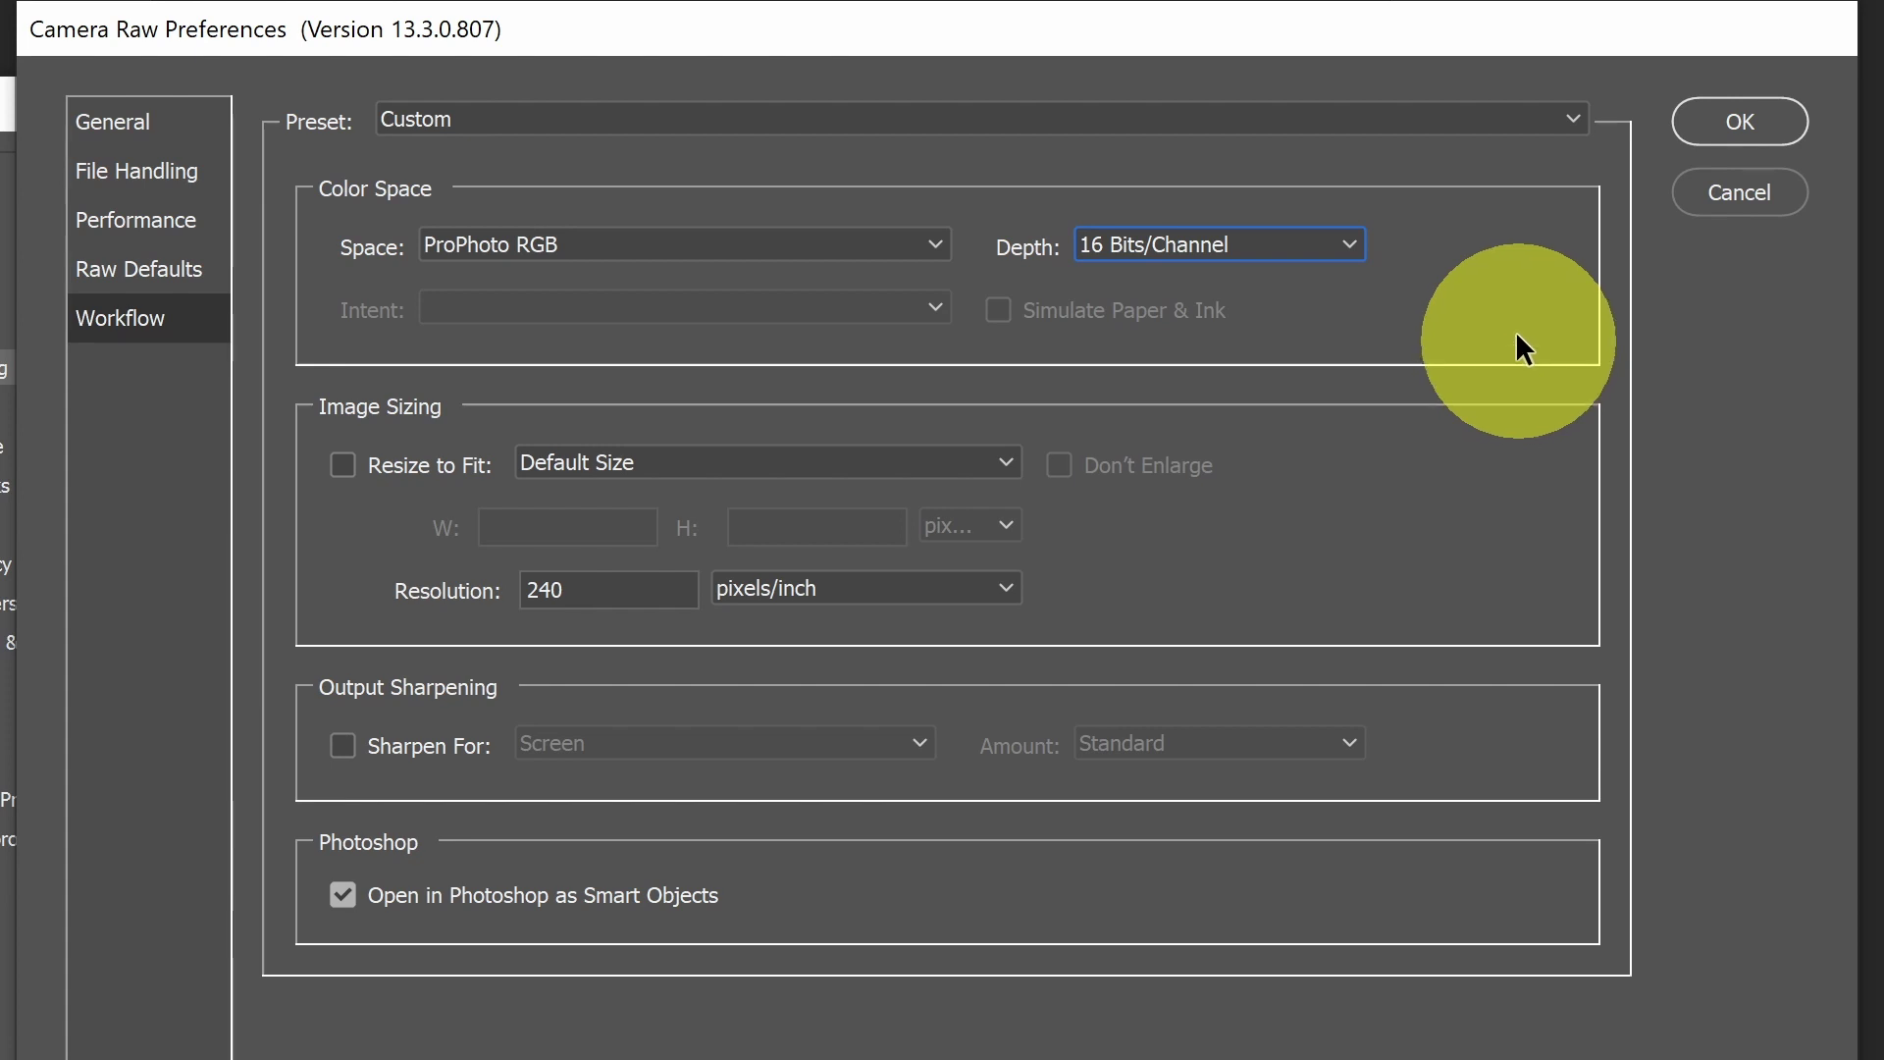
click(1741, 122)
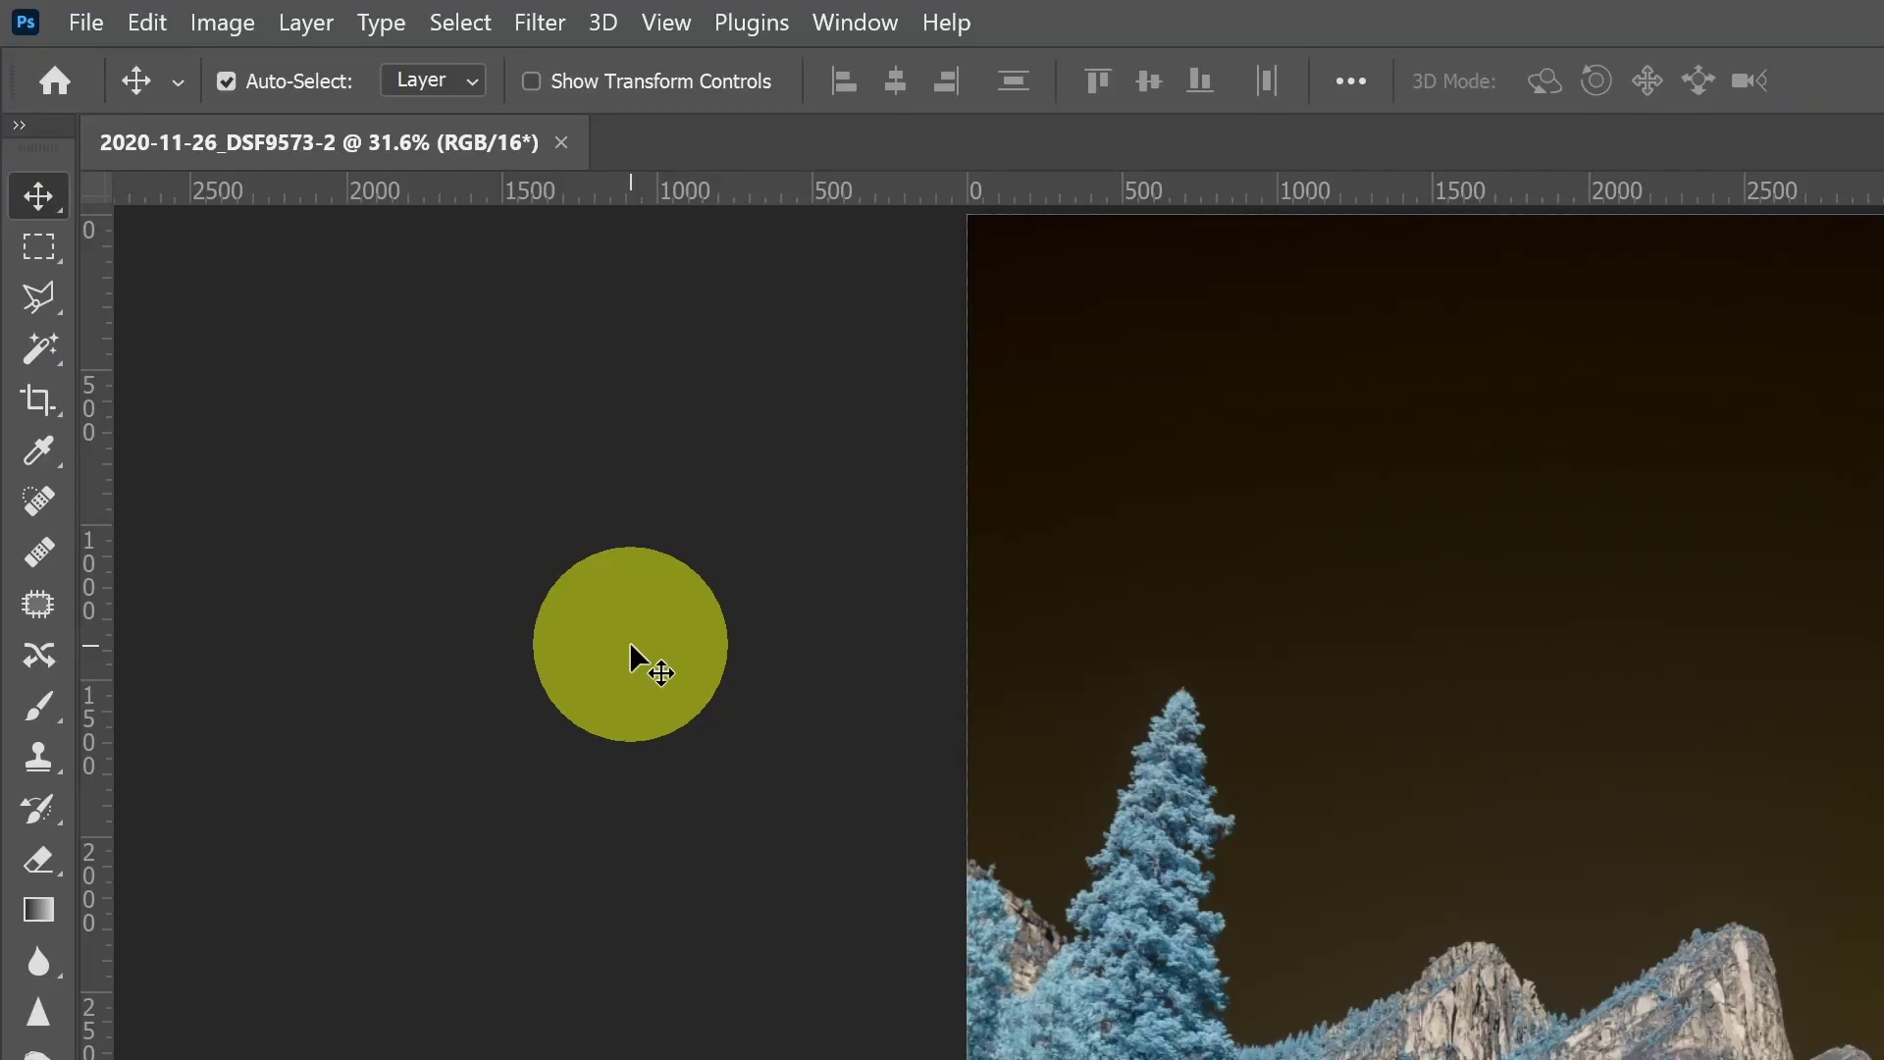
click(87, 24)
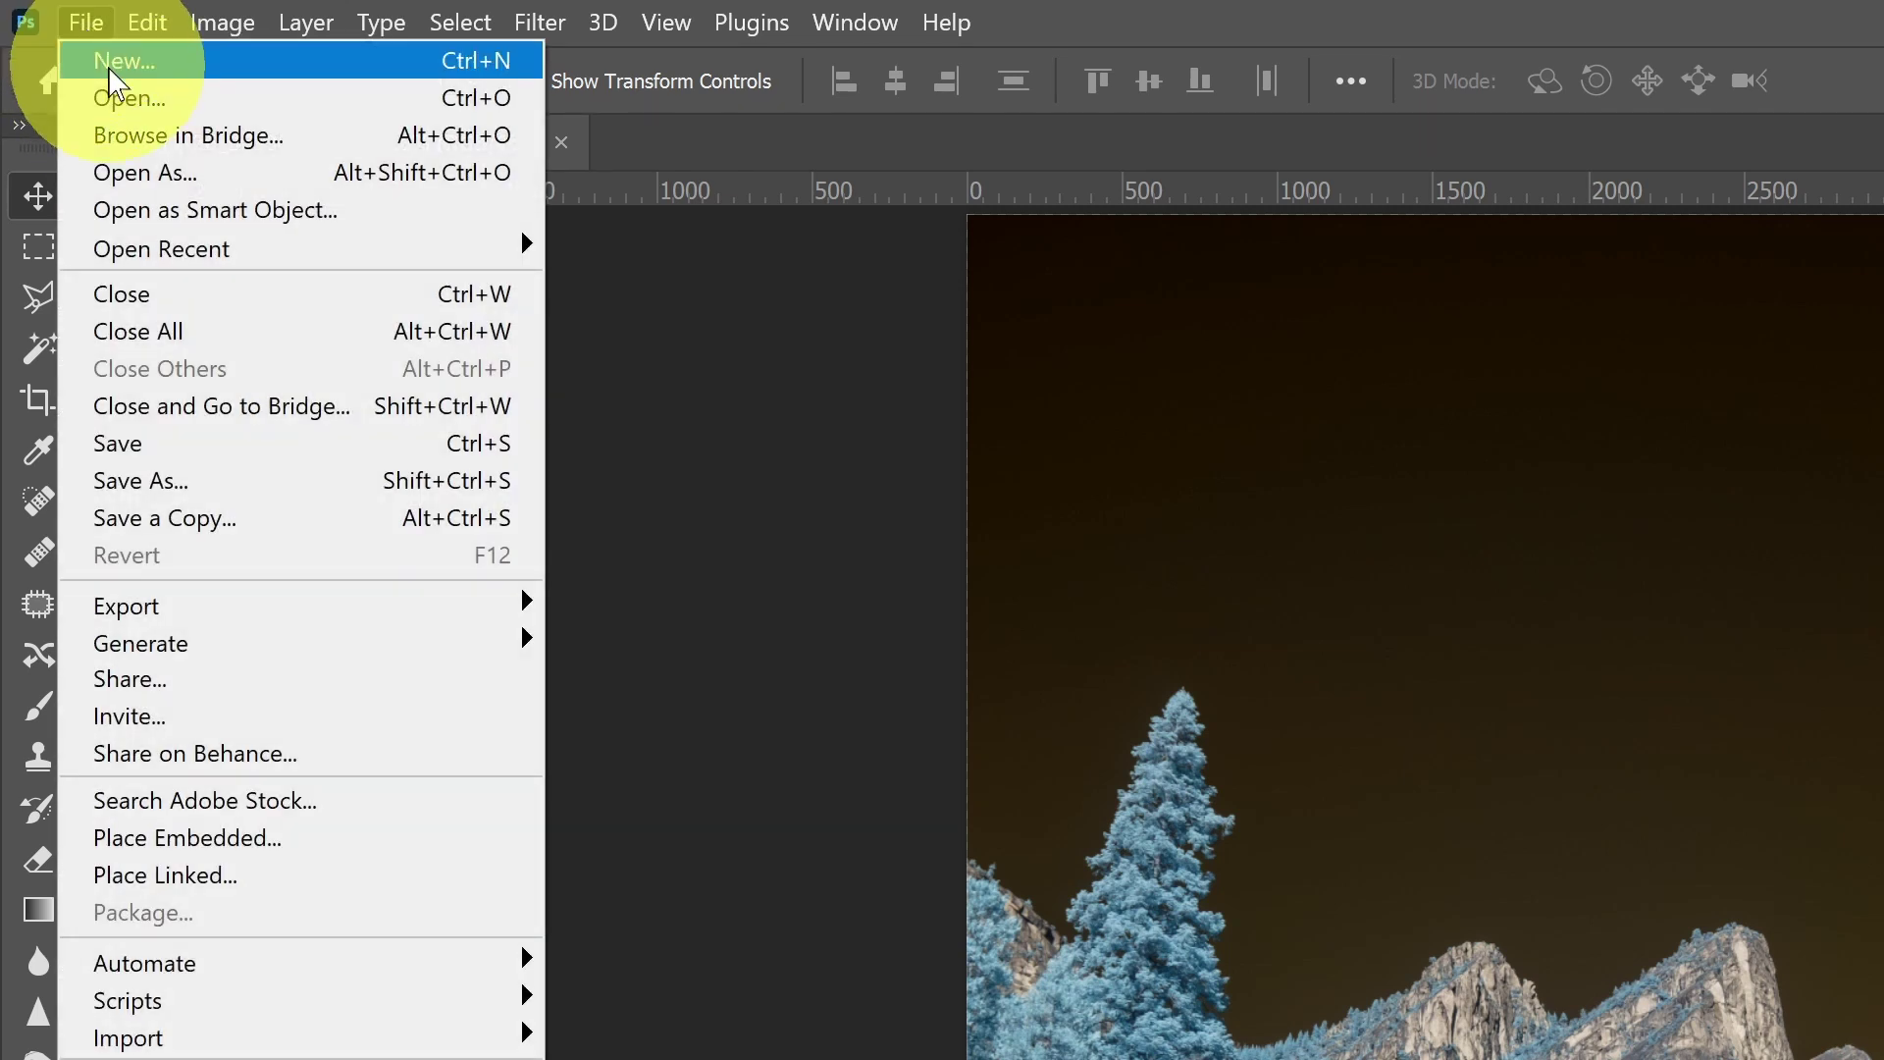
click(113, 71)
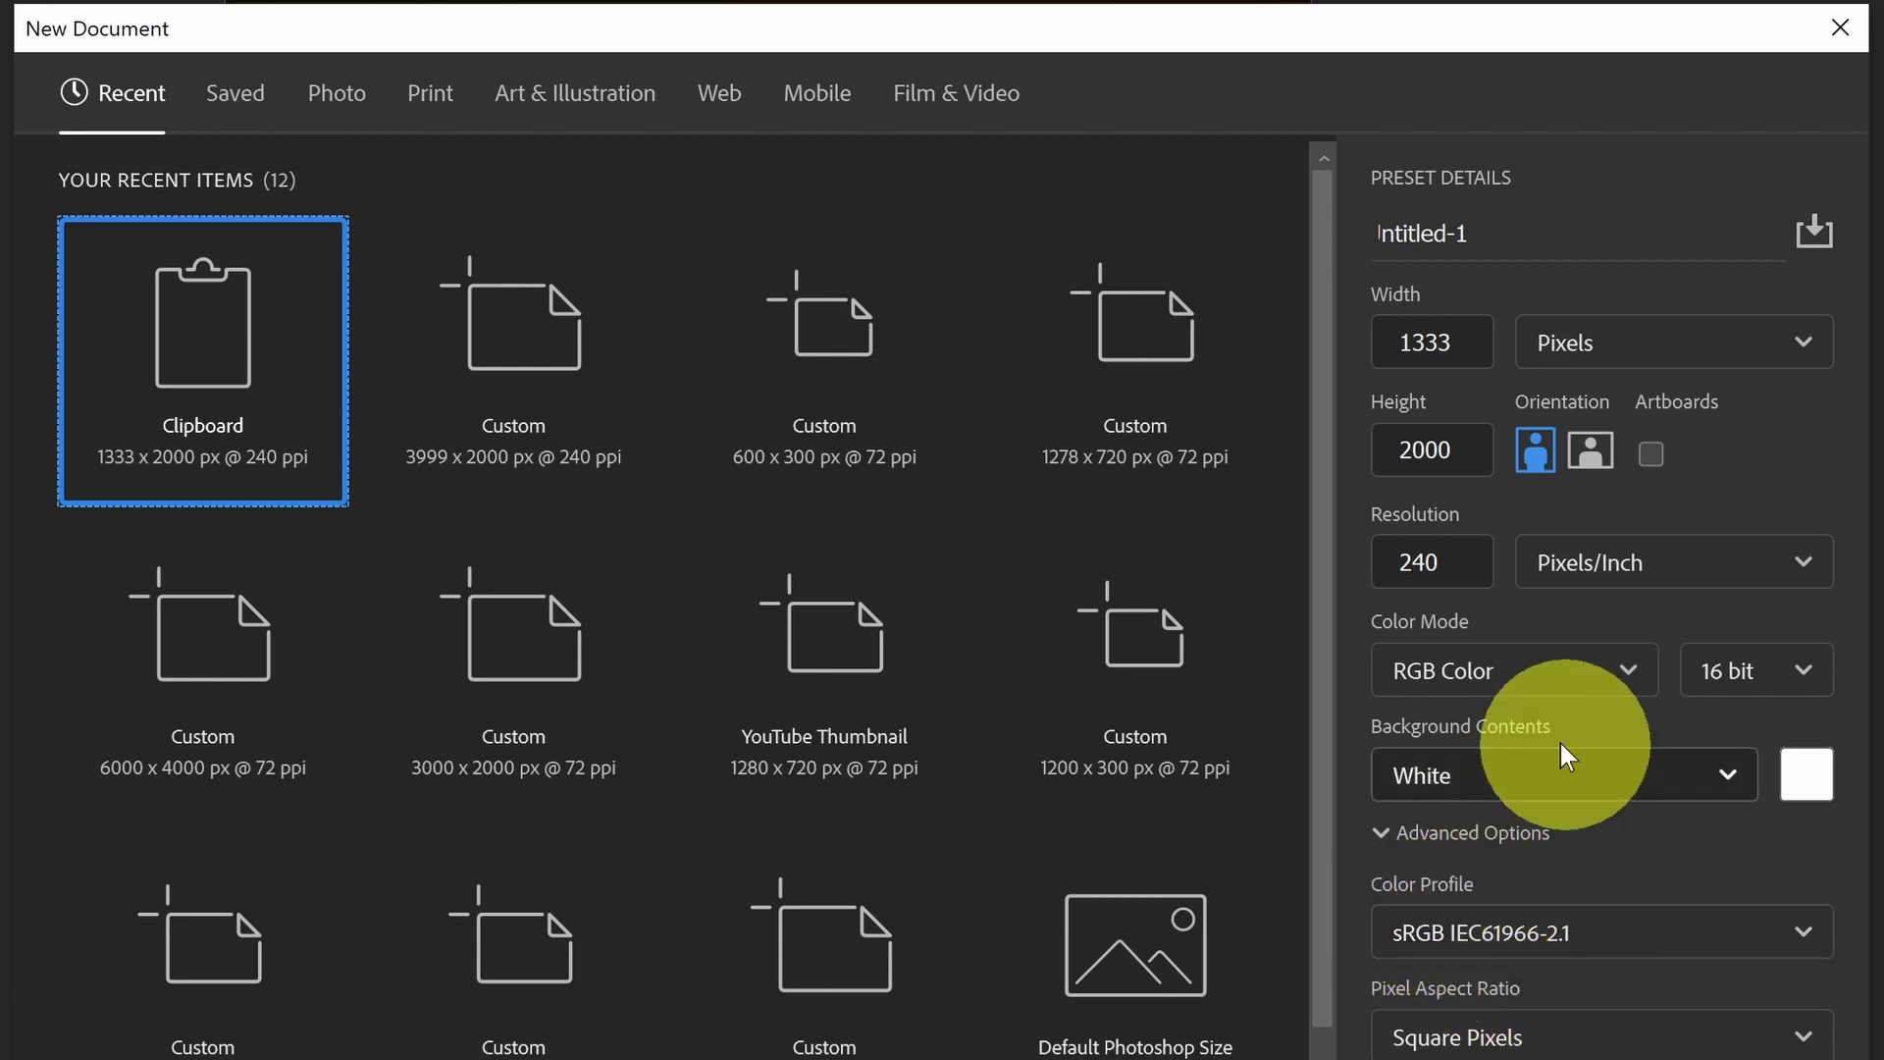
click(1533, 677)
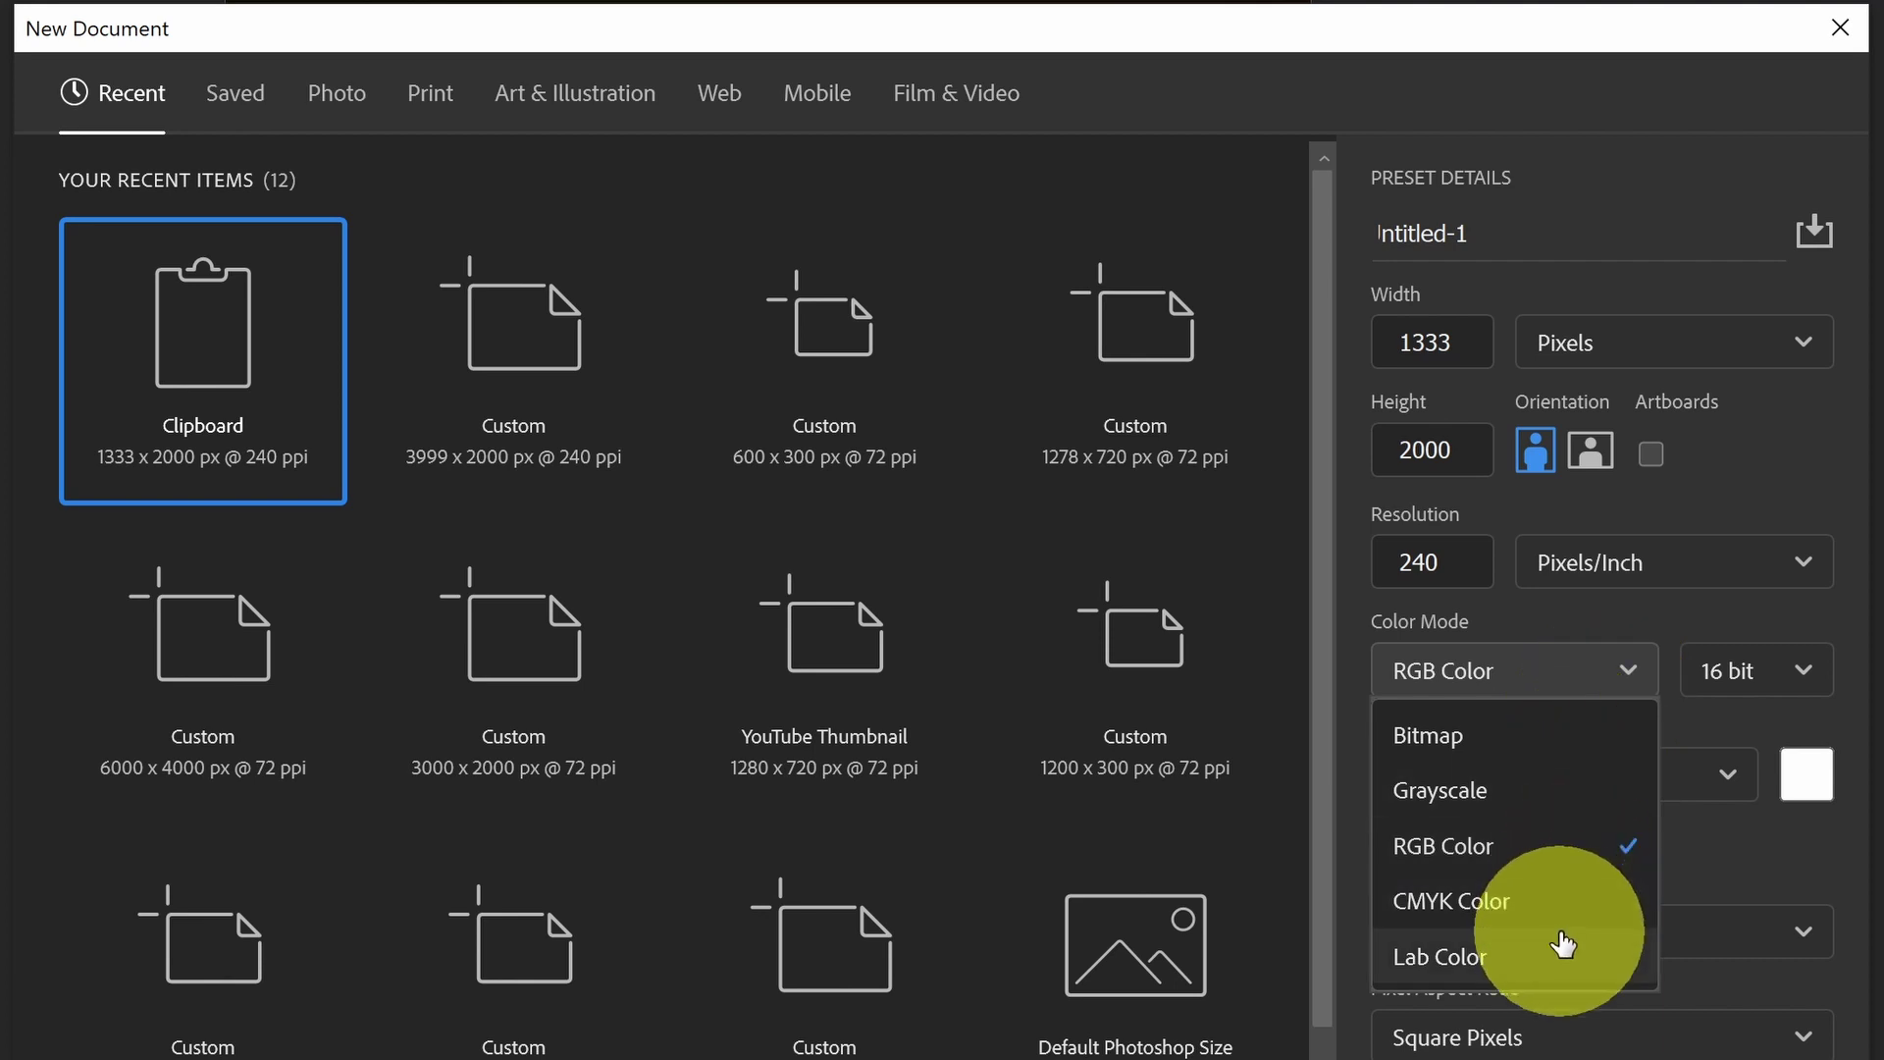
click(1635, 671)
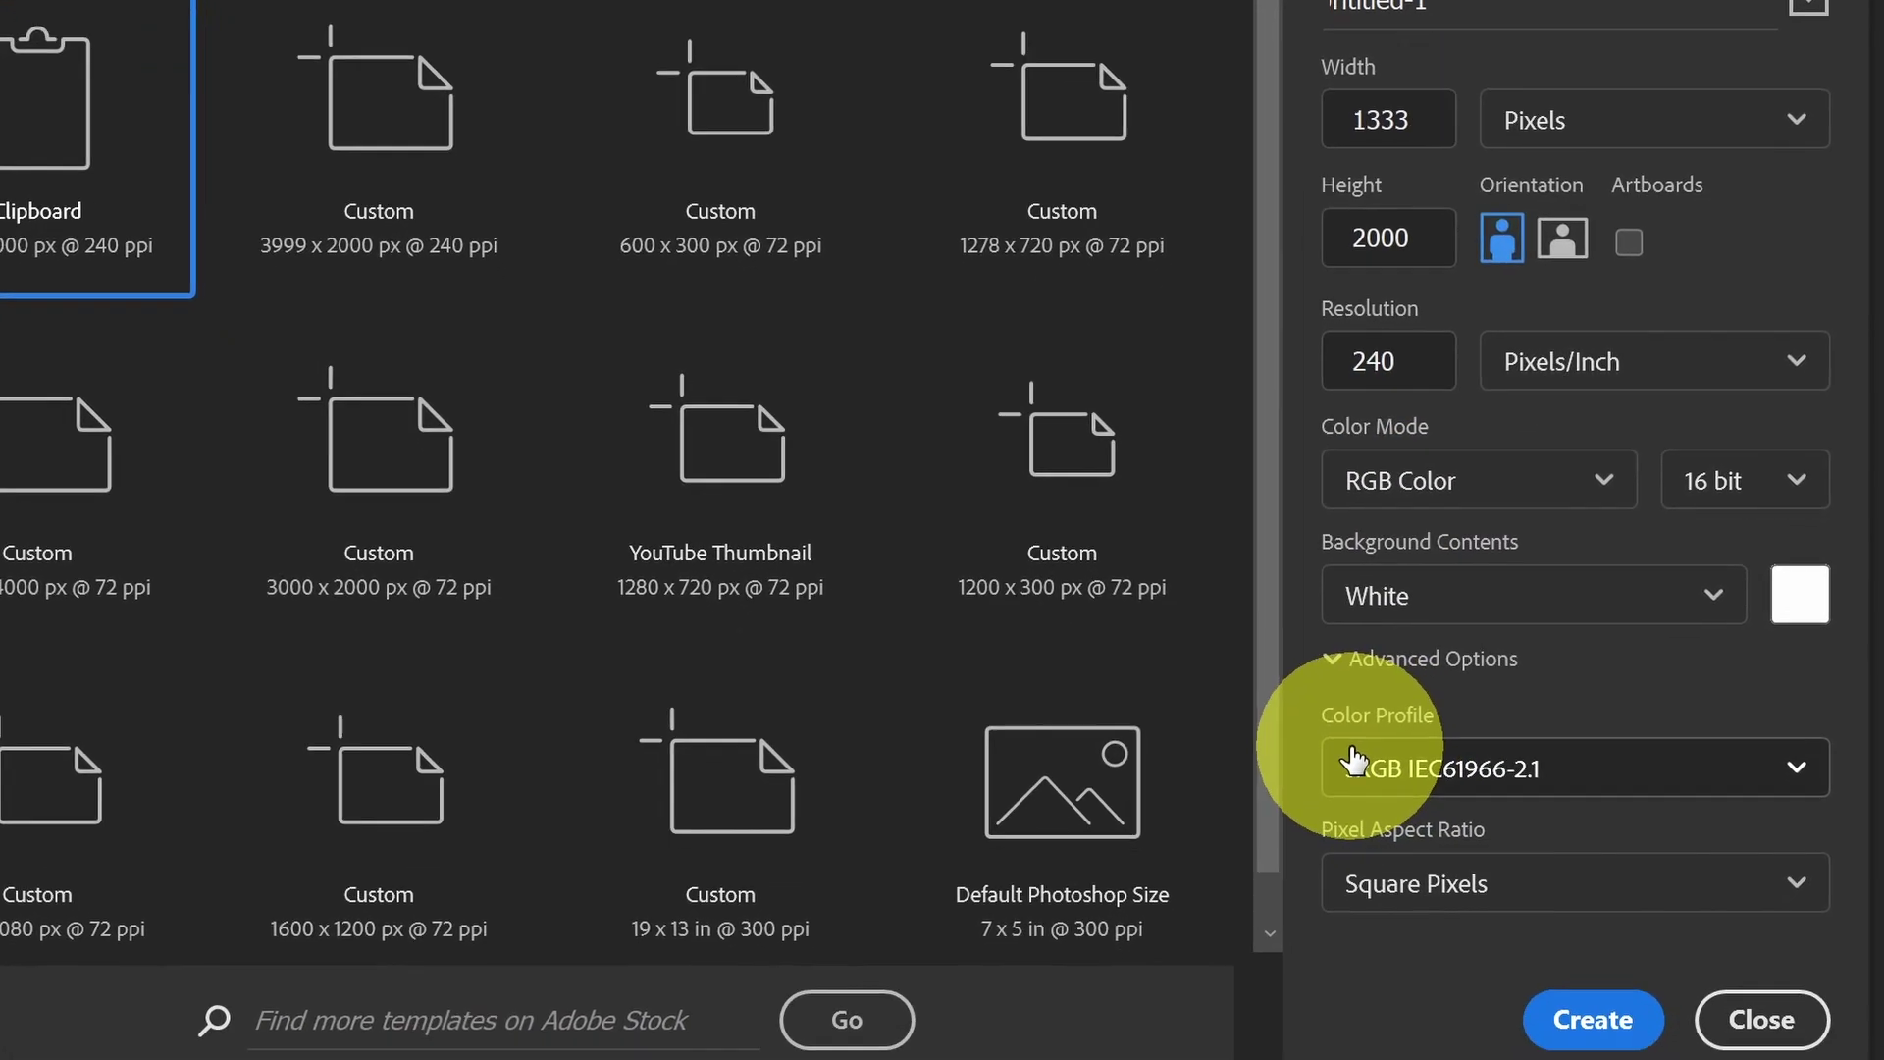
click(1795, 768)
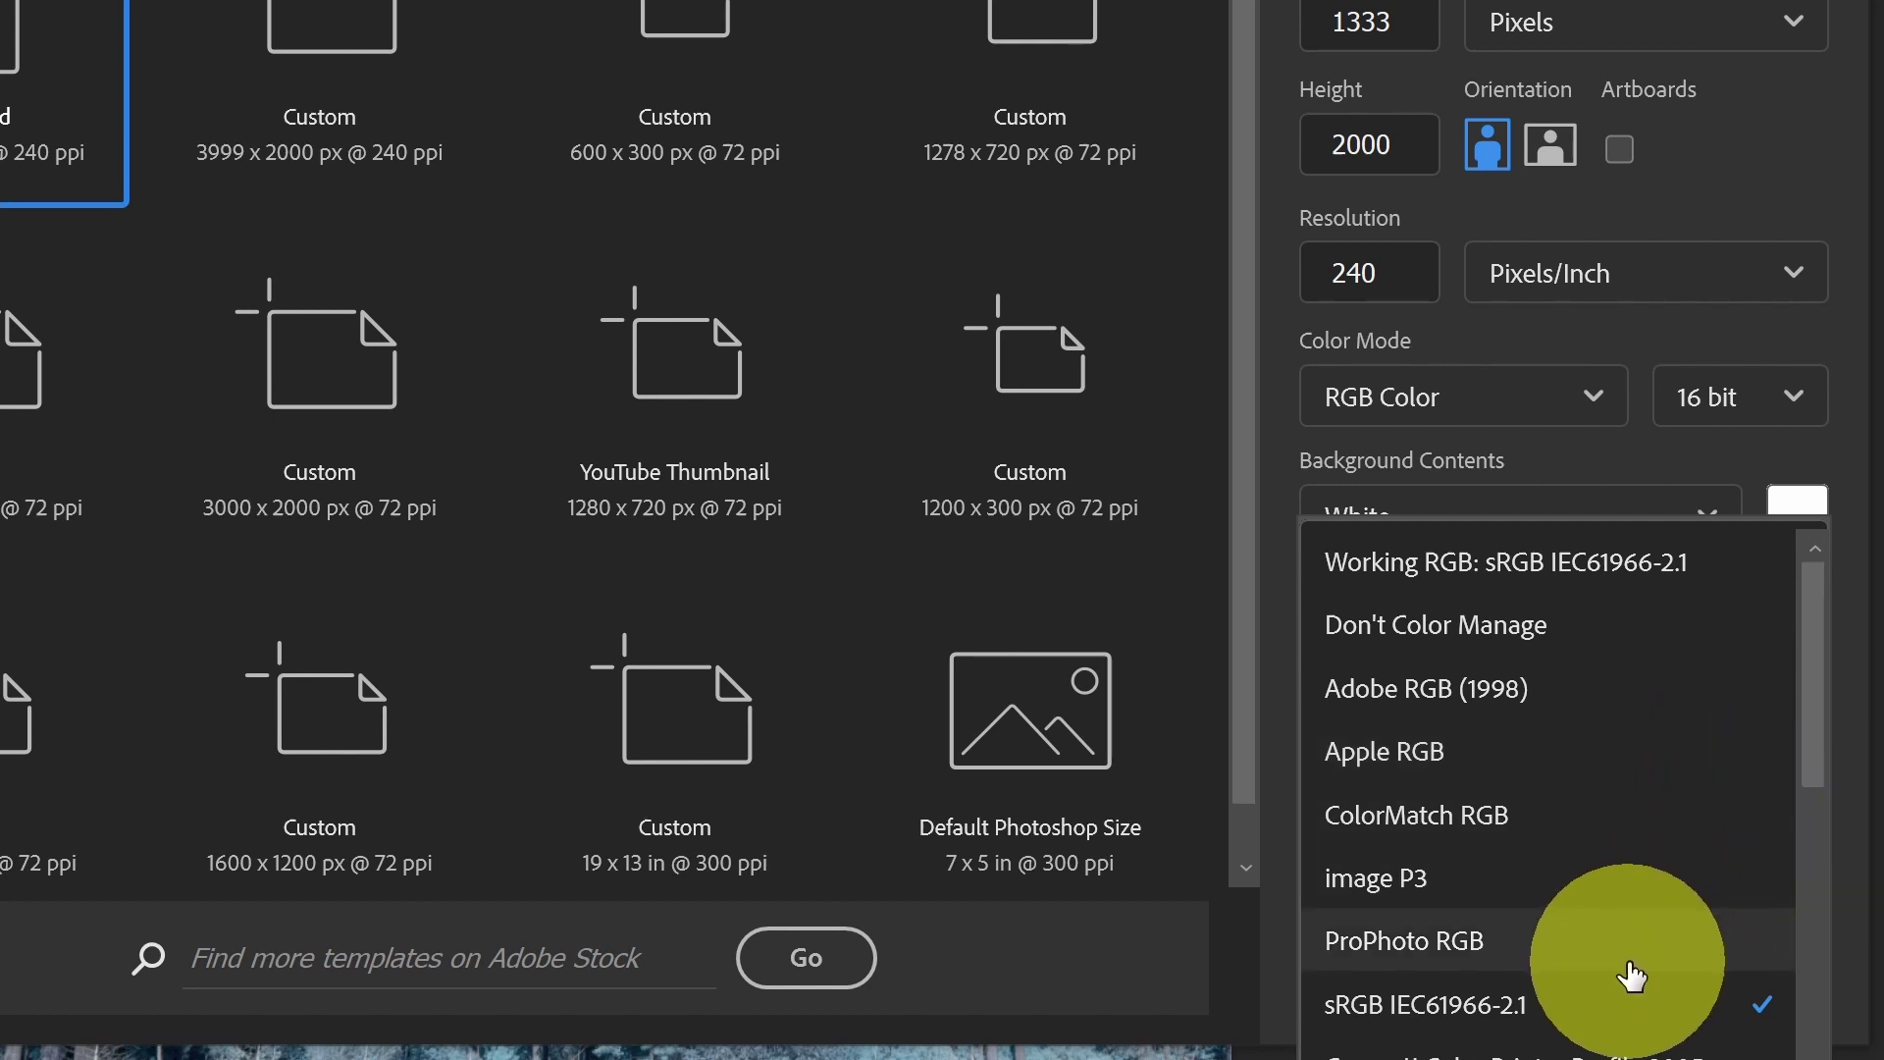
click(1566, 960)
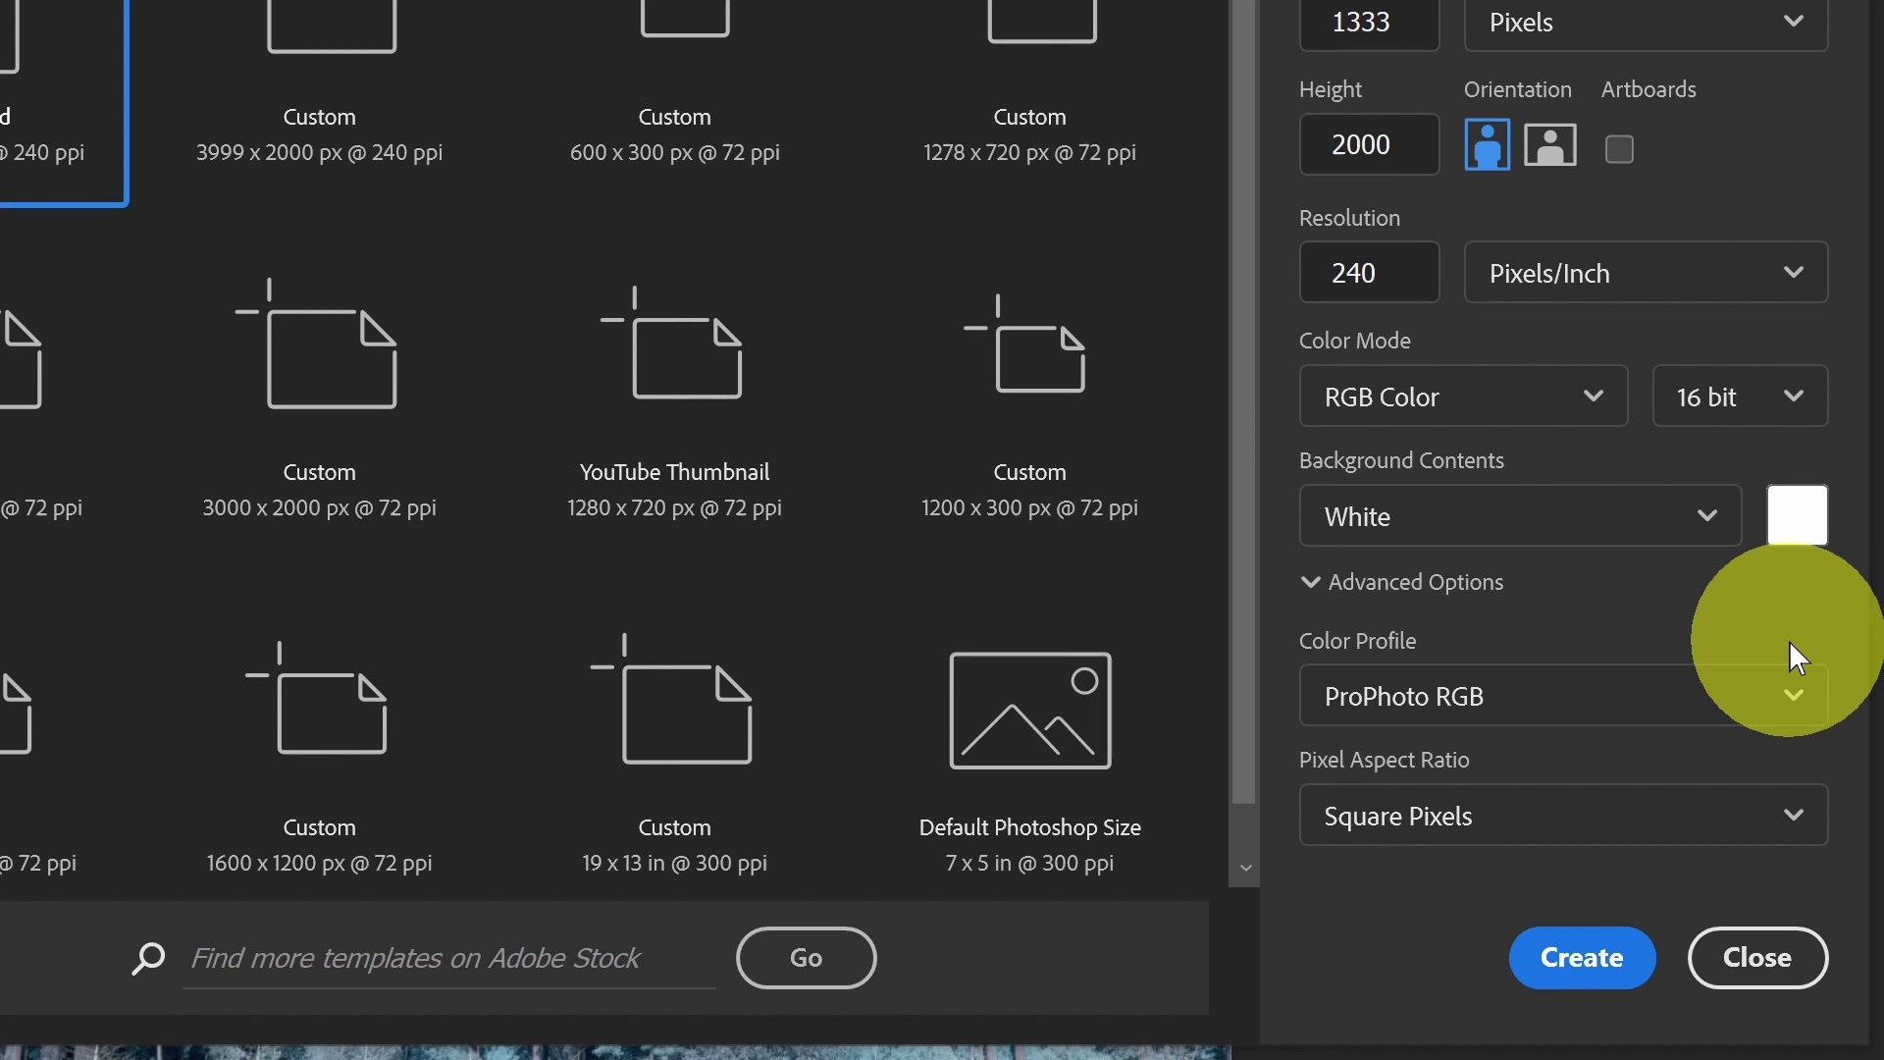
click(1794, 399)
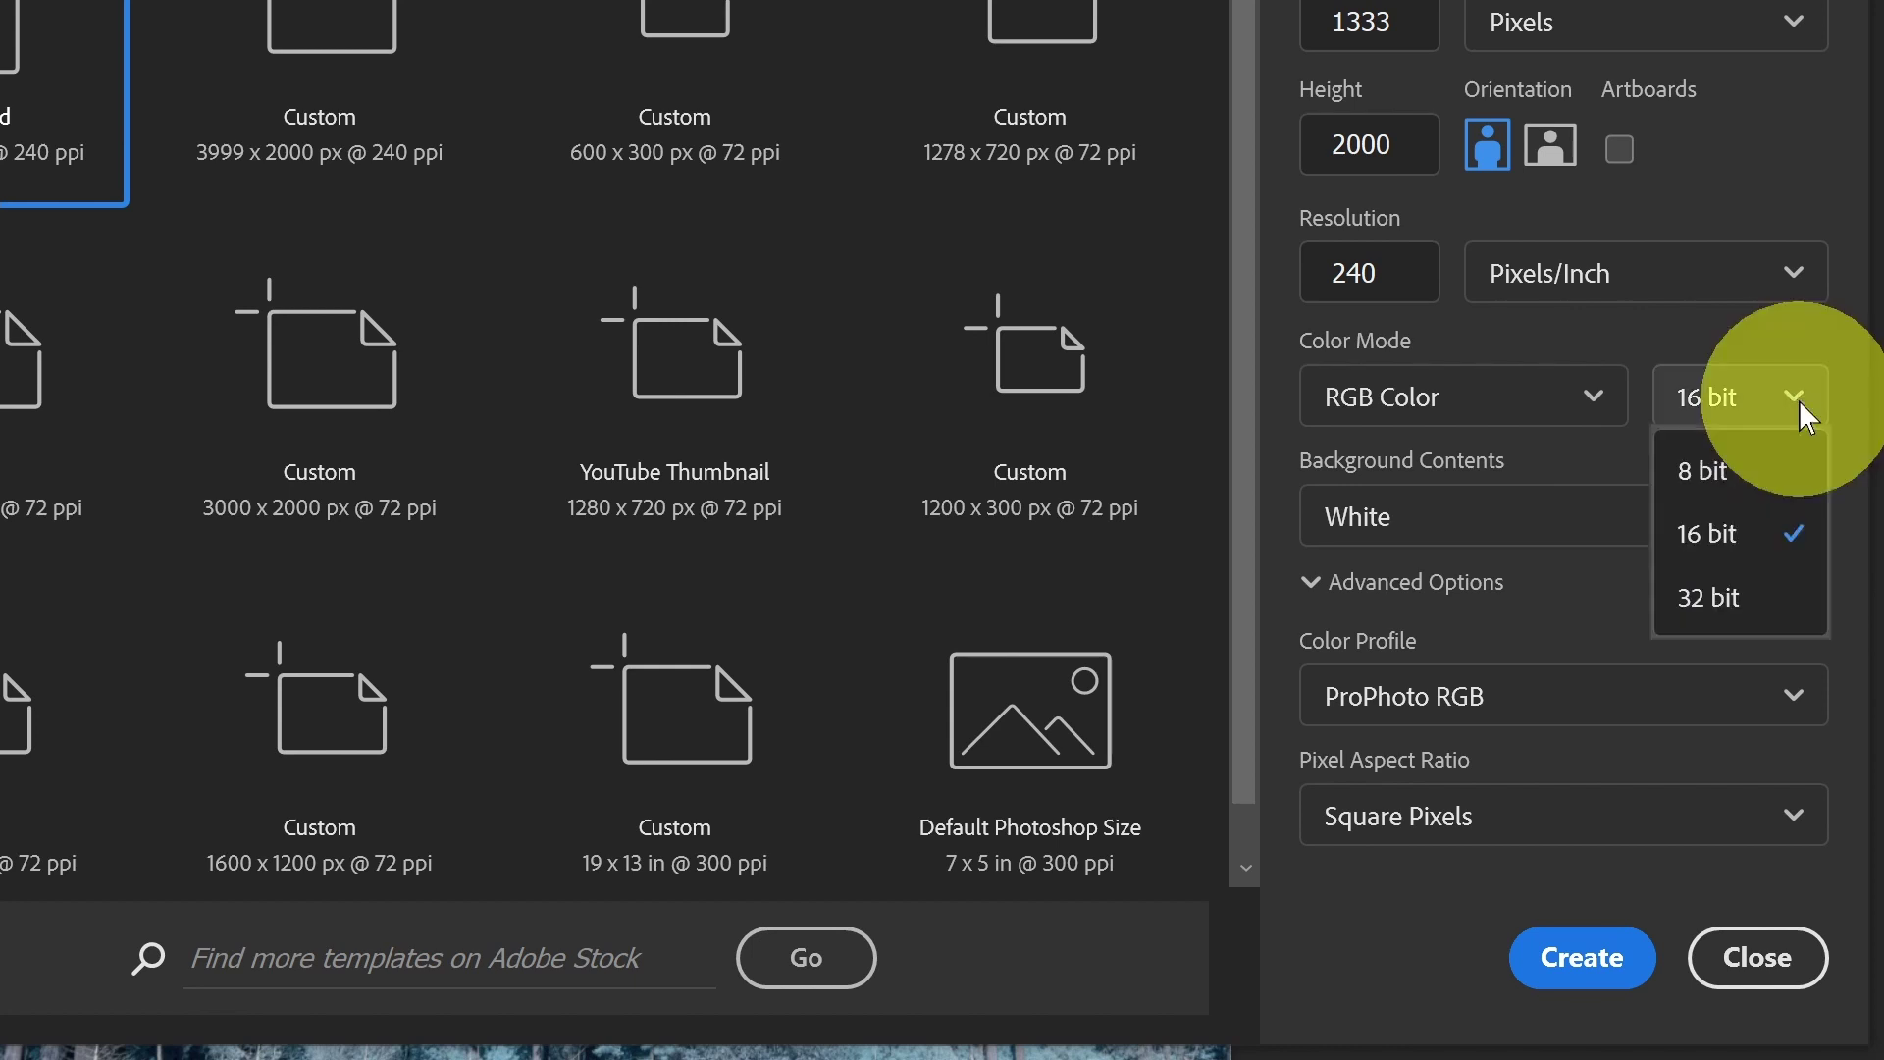
click(1815, 538)
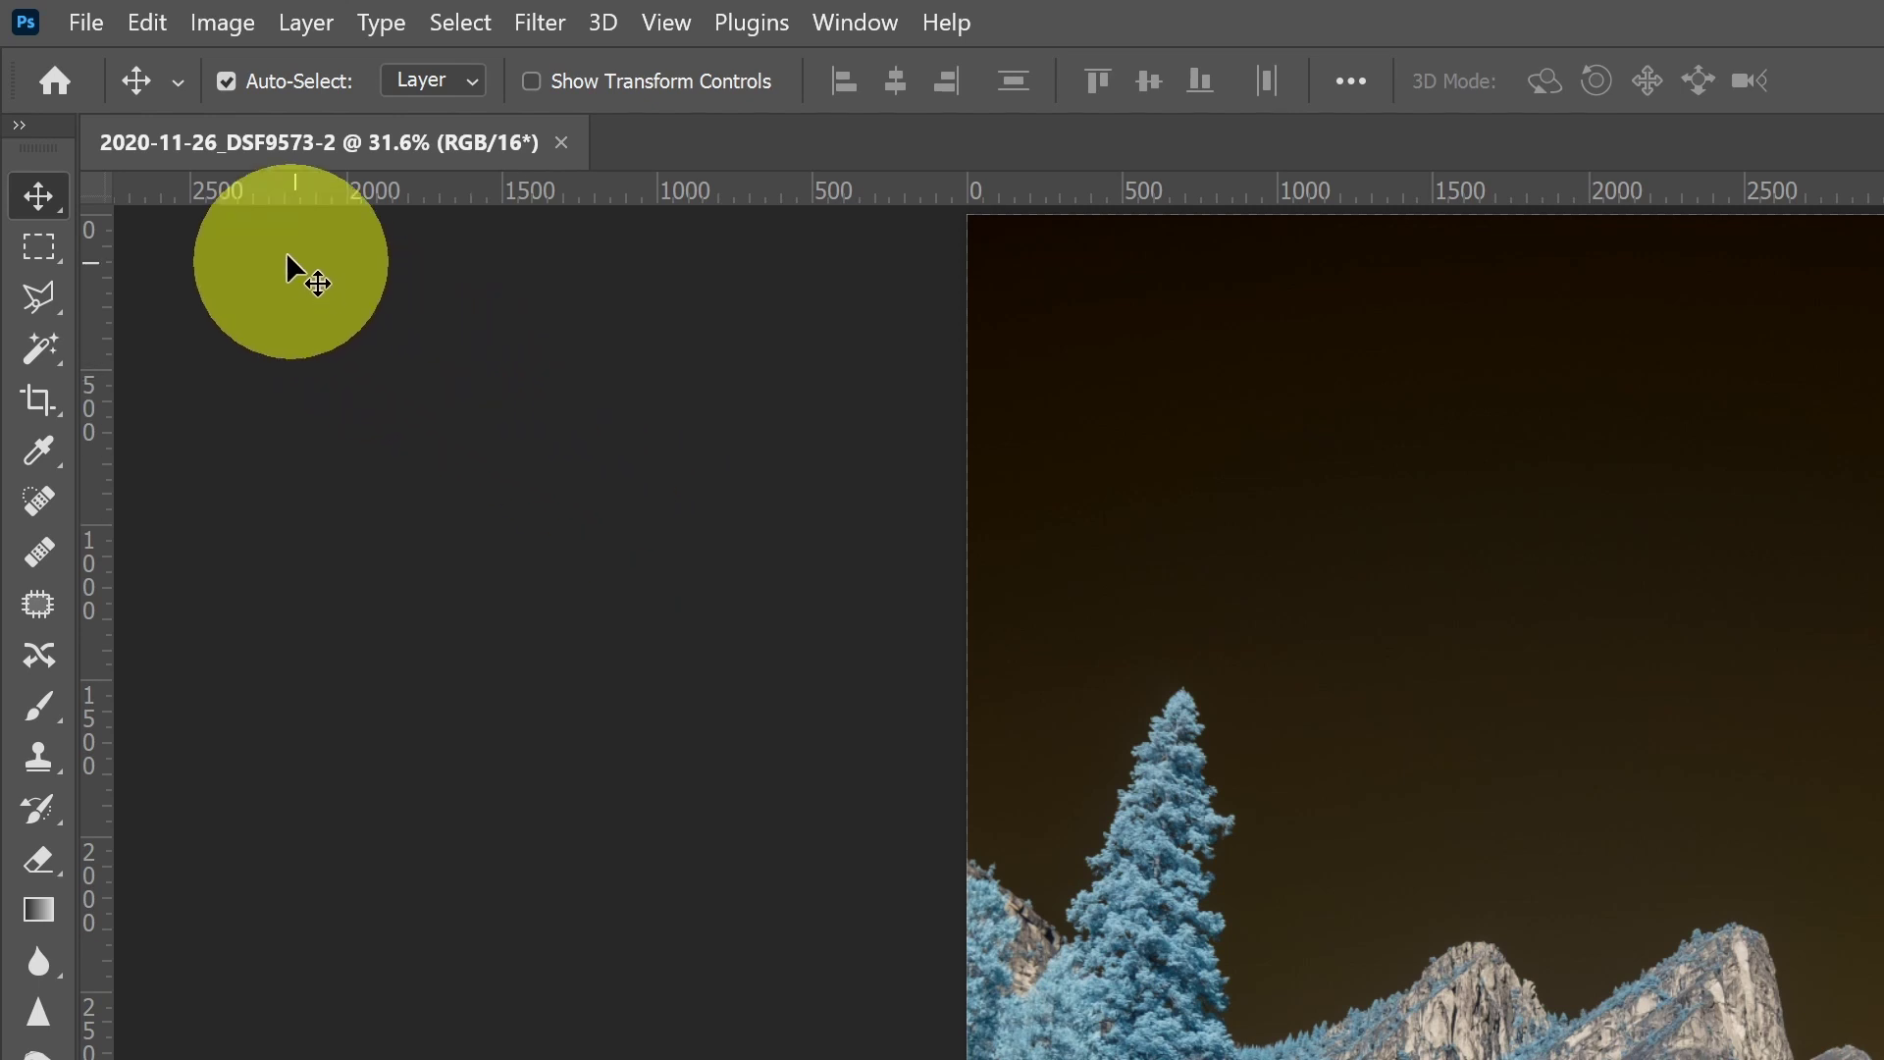
Set ProPhoto RGB as the RGB working space in Color Settings and confirm
click(149, 30)
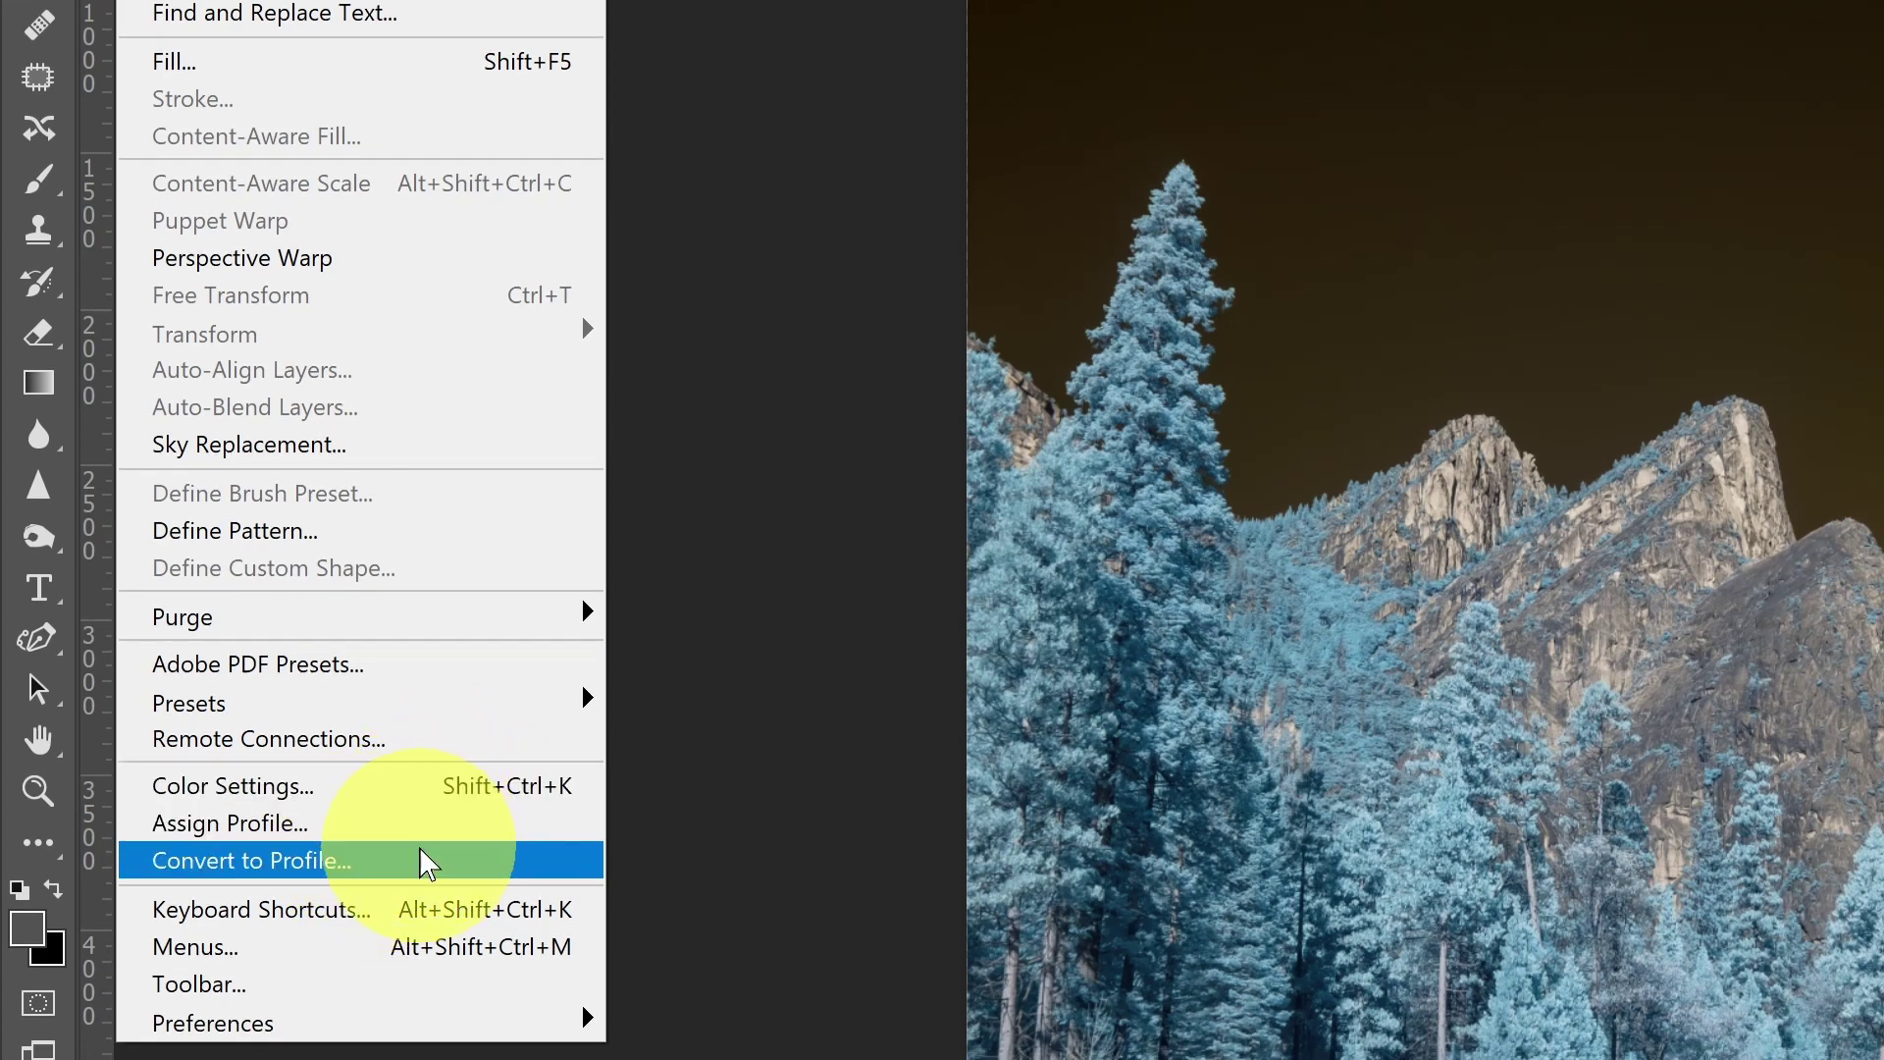
click(408, 787)
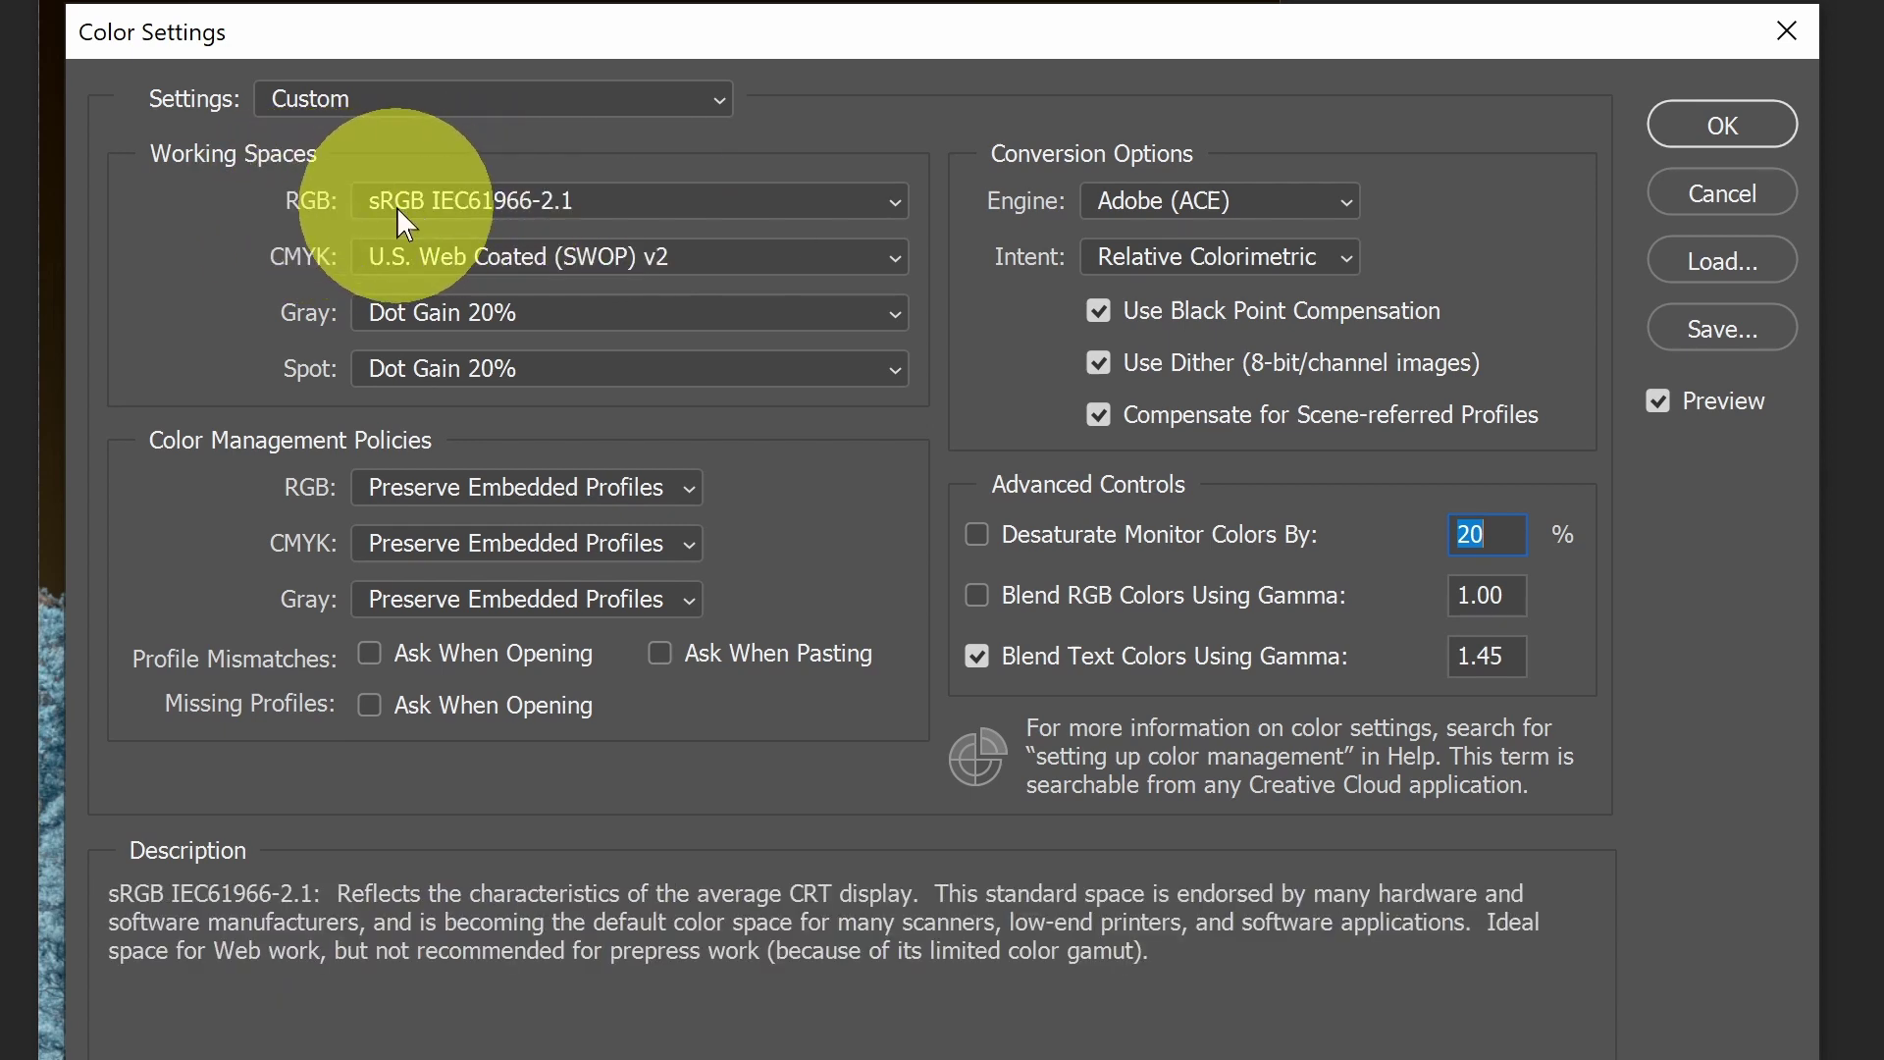
click(887, 199)
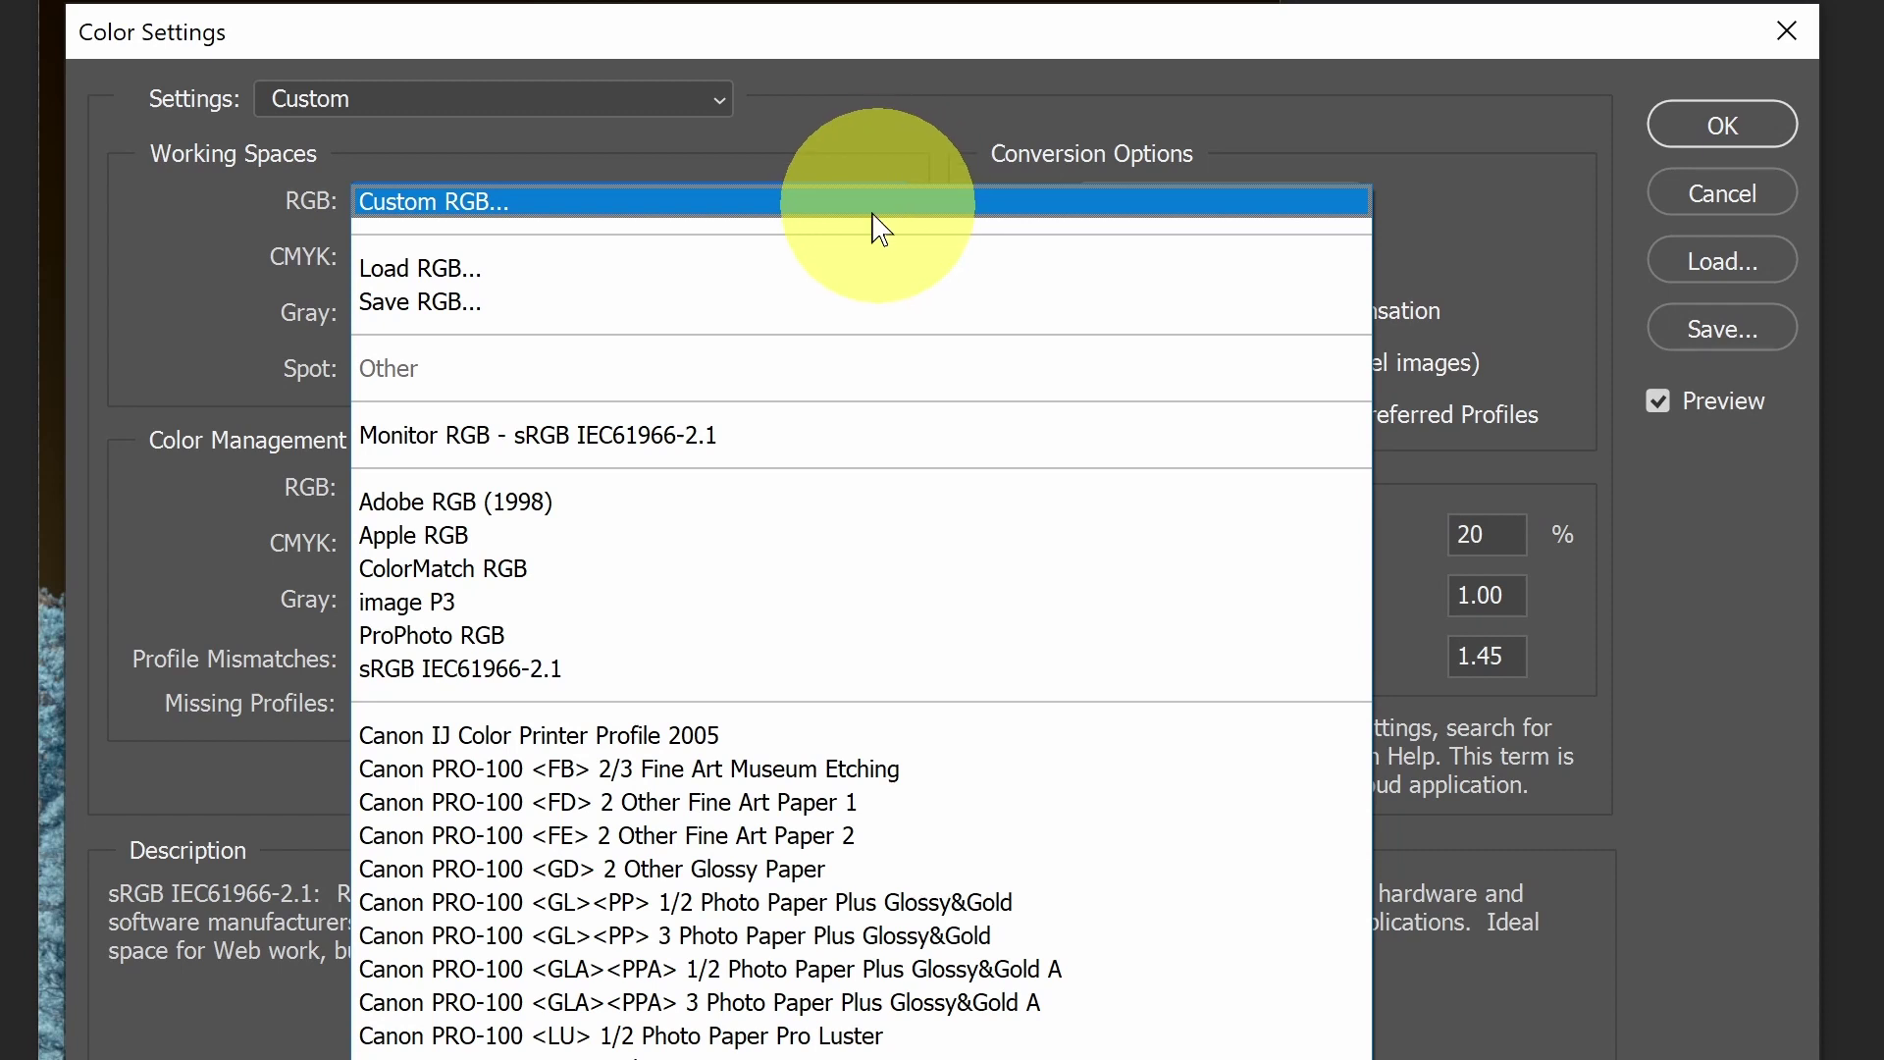
click(539, 636)
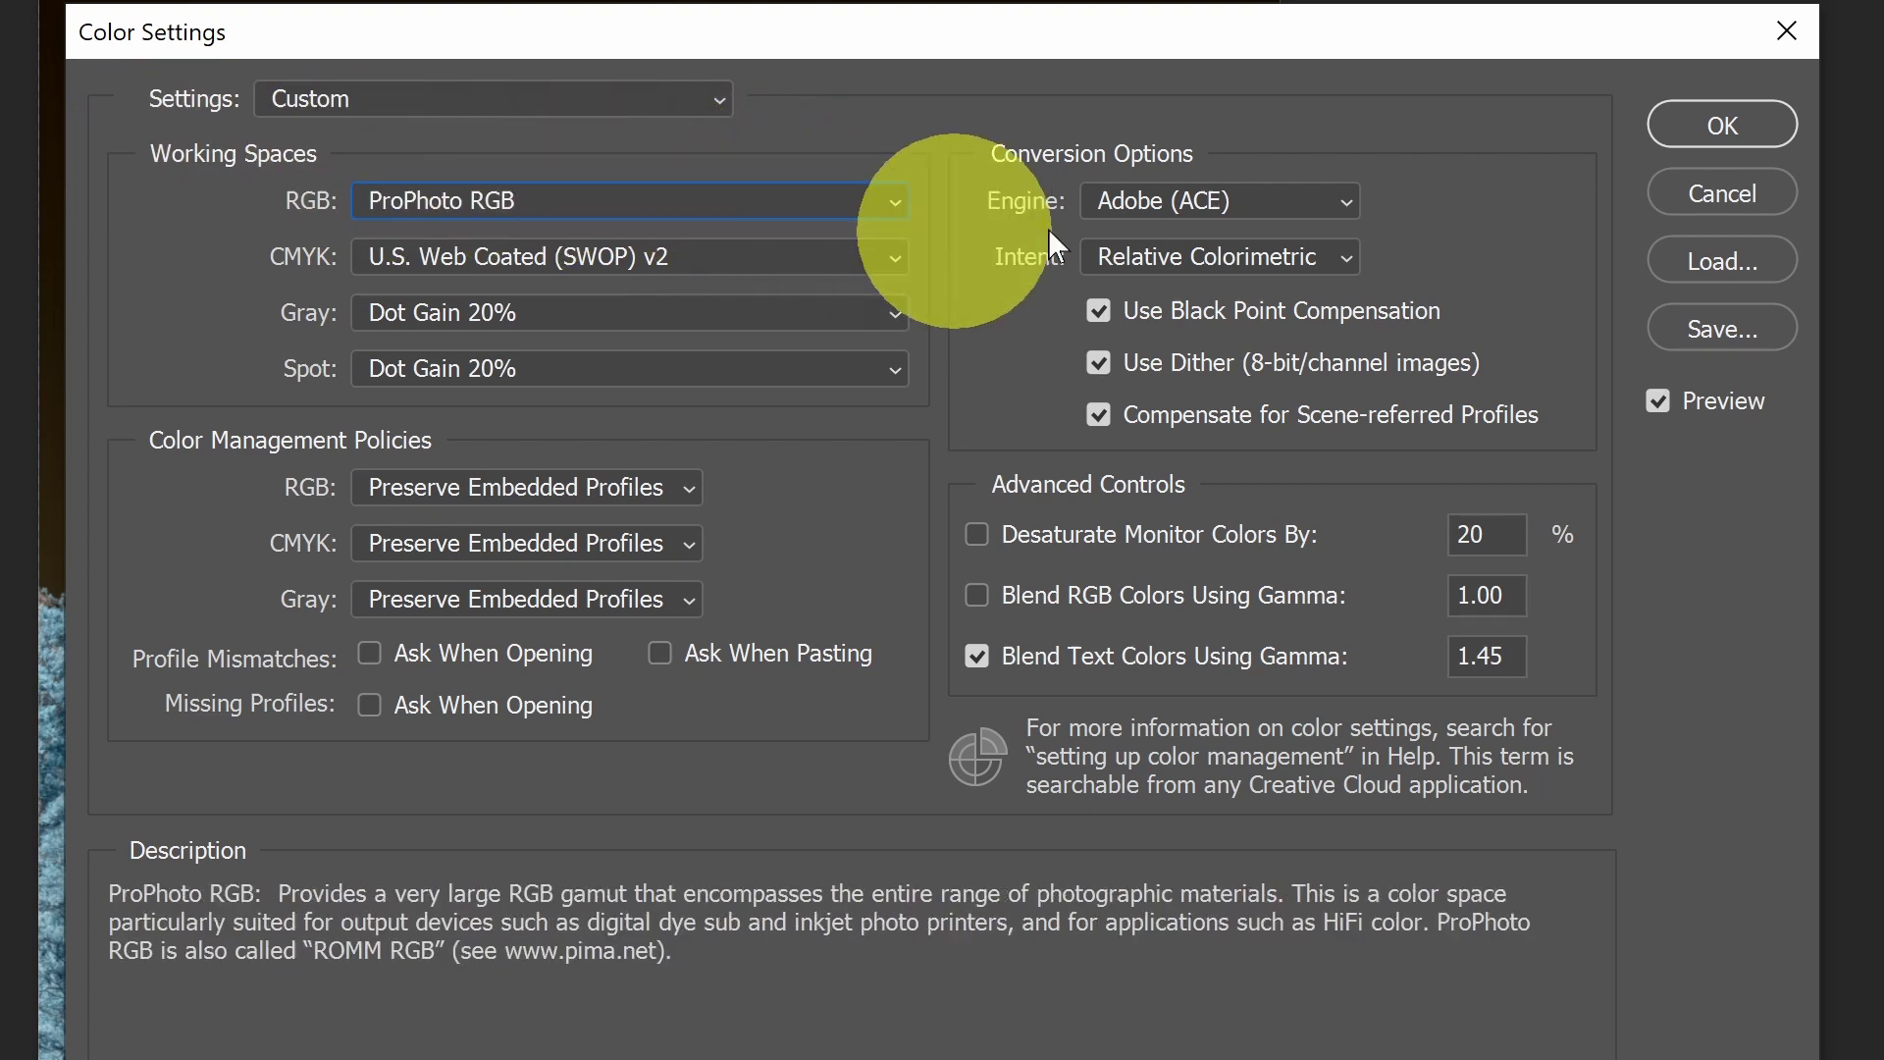
click(1719, 126)
click(72, 12)
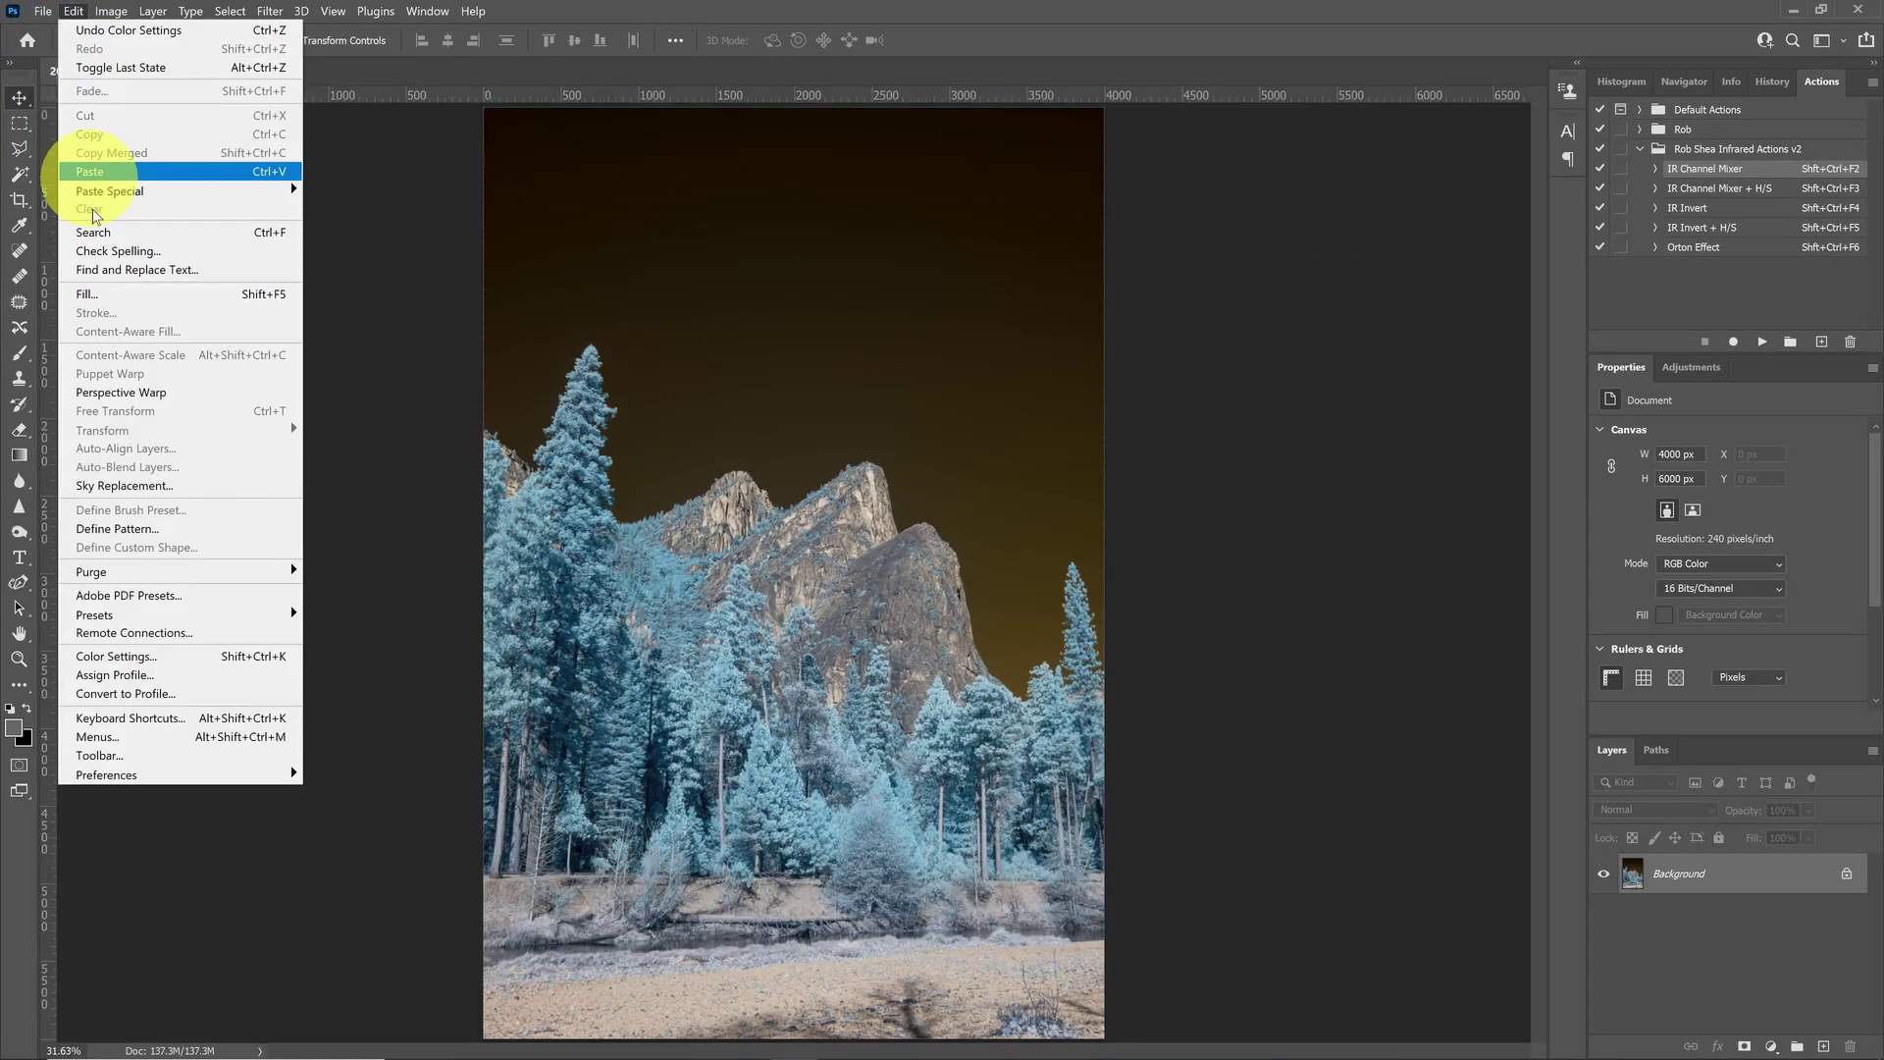
In Assign Profile, preview Adobe RGB (1998), then settle on ProPhoto RGB as the profile
click(216, 677)
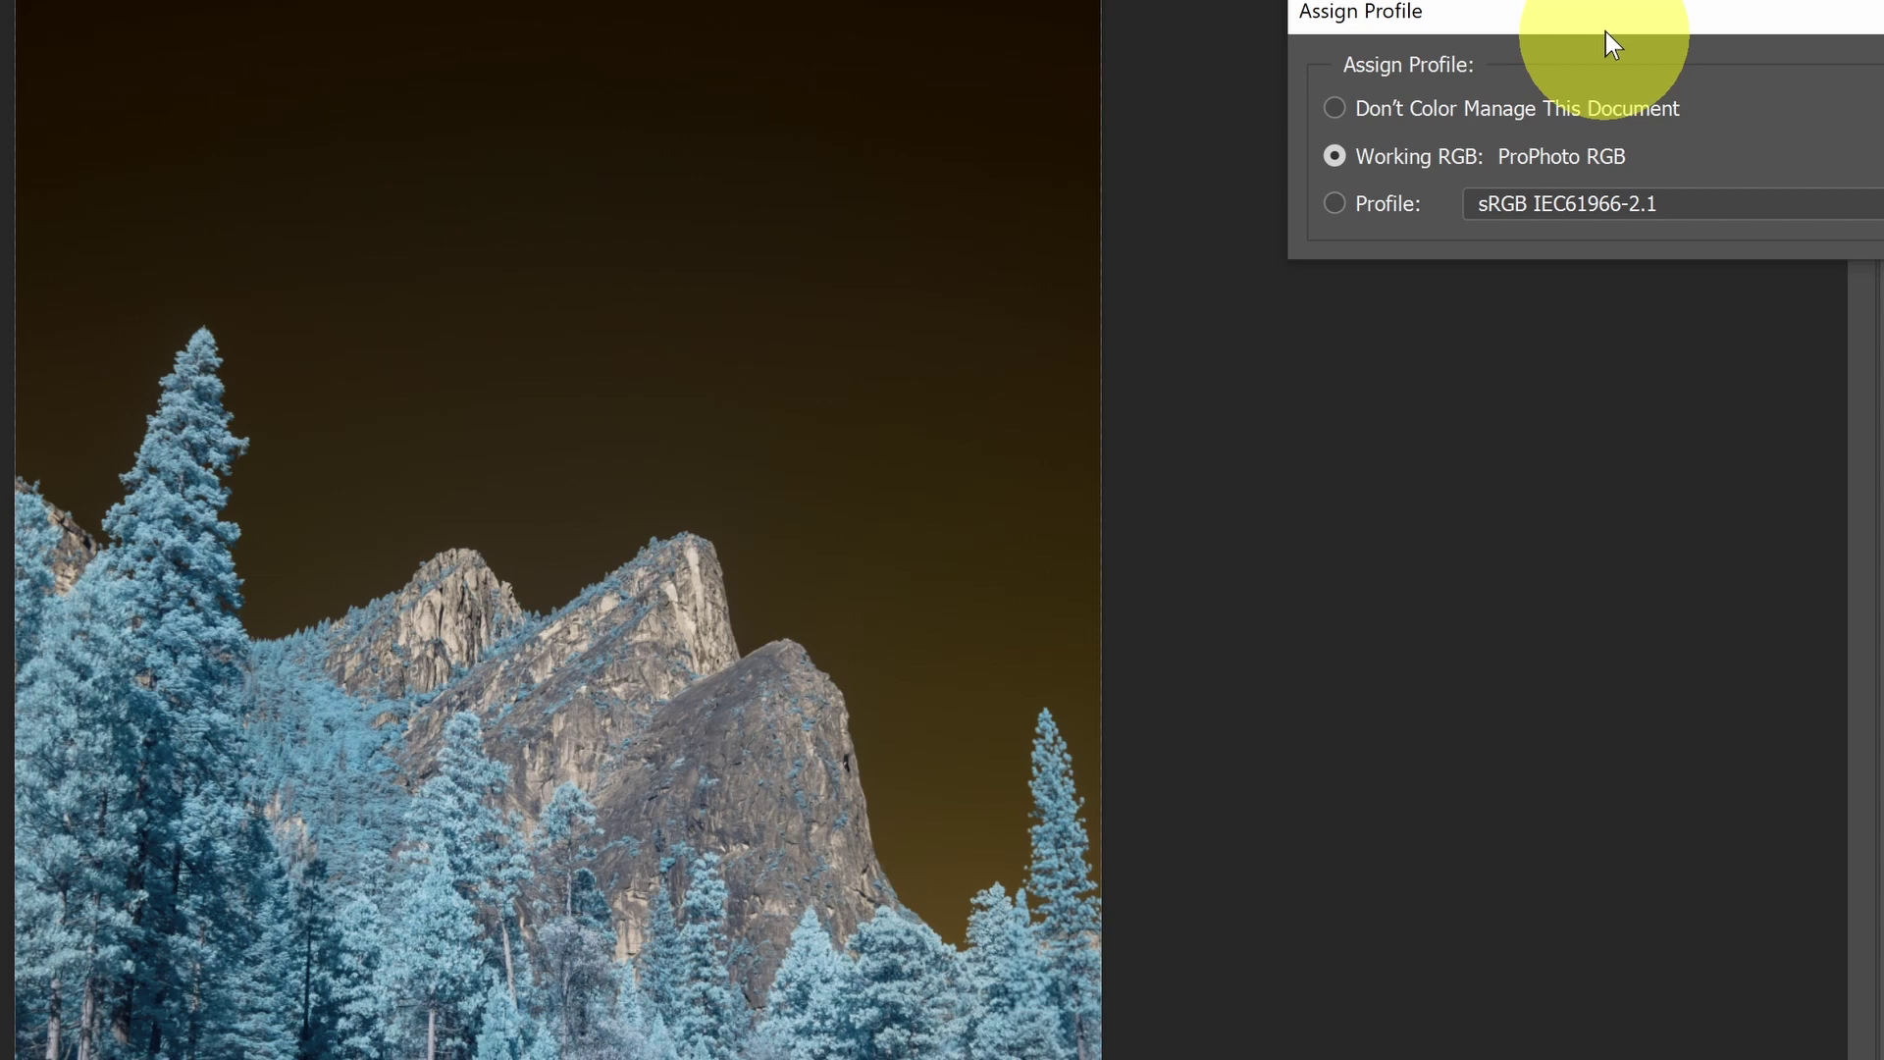
drag(1599, 21, 1263, 81)
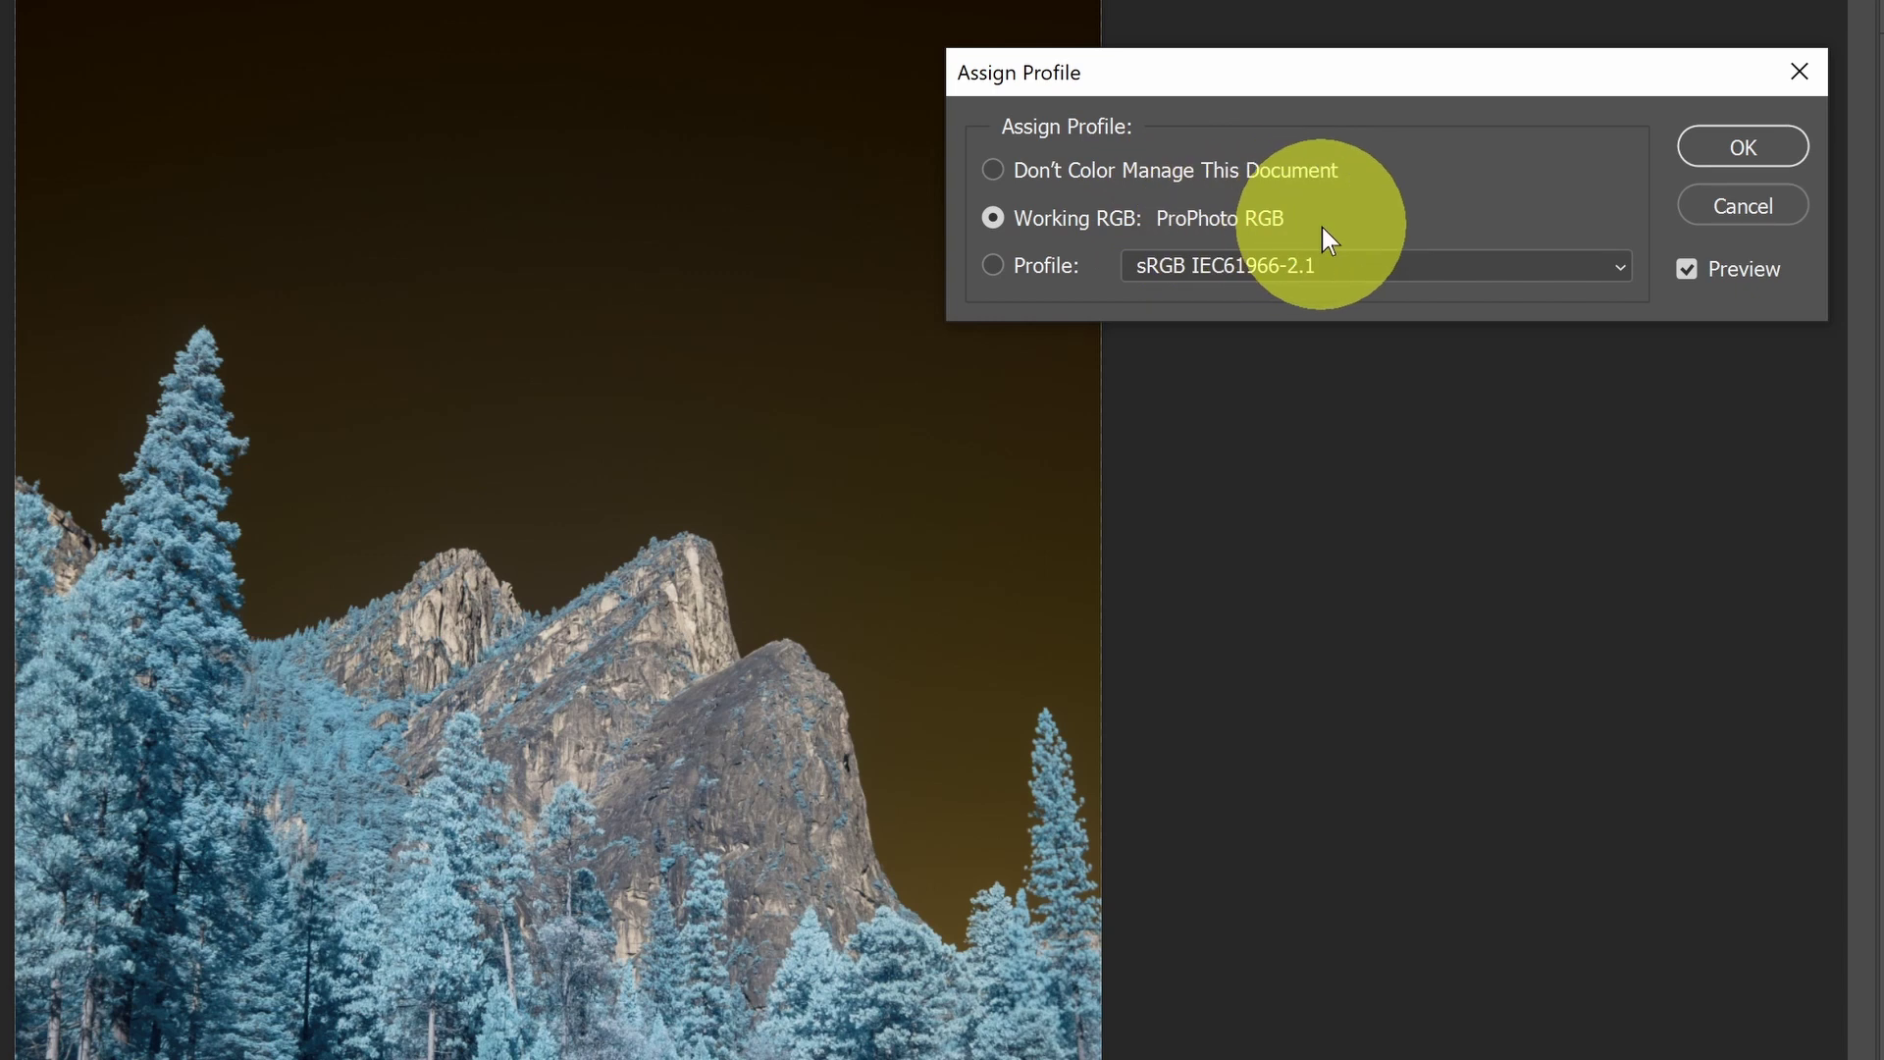
click(1040, 271)
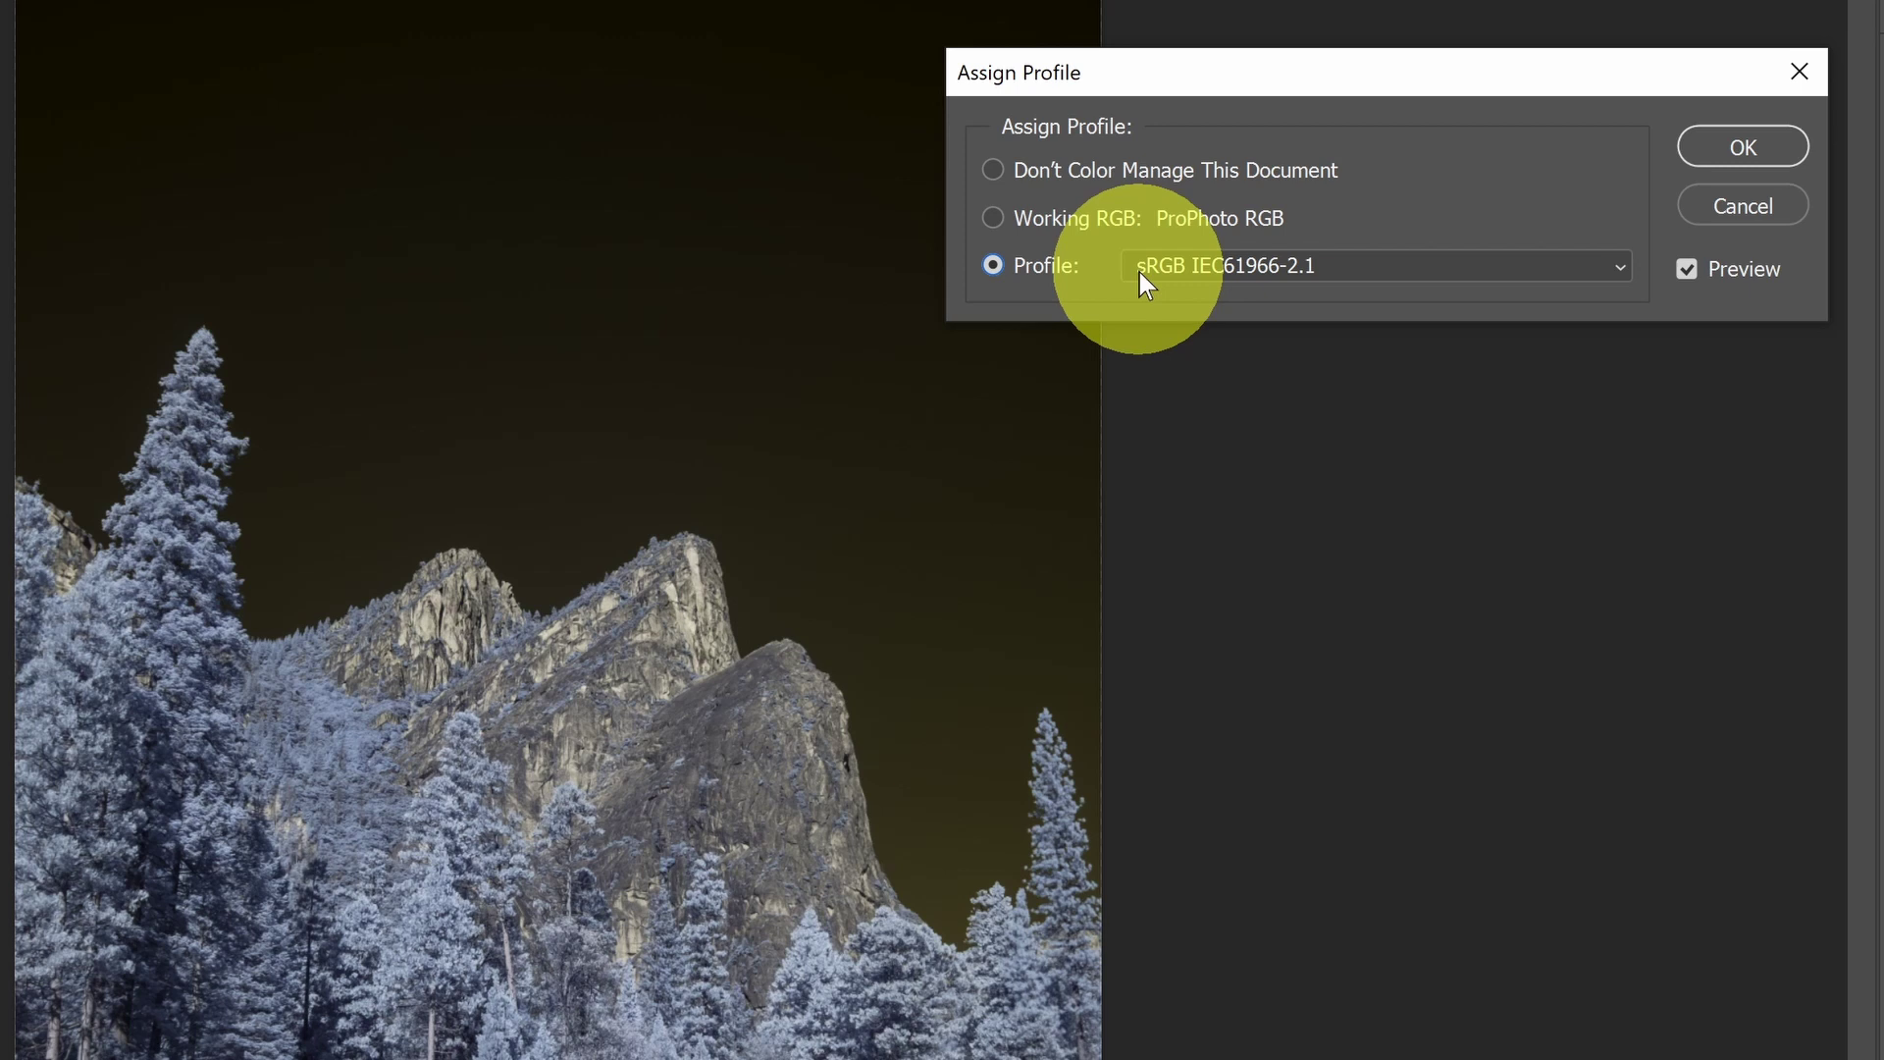
click(1438, 267)
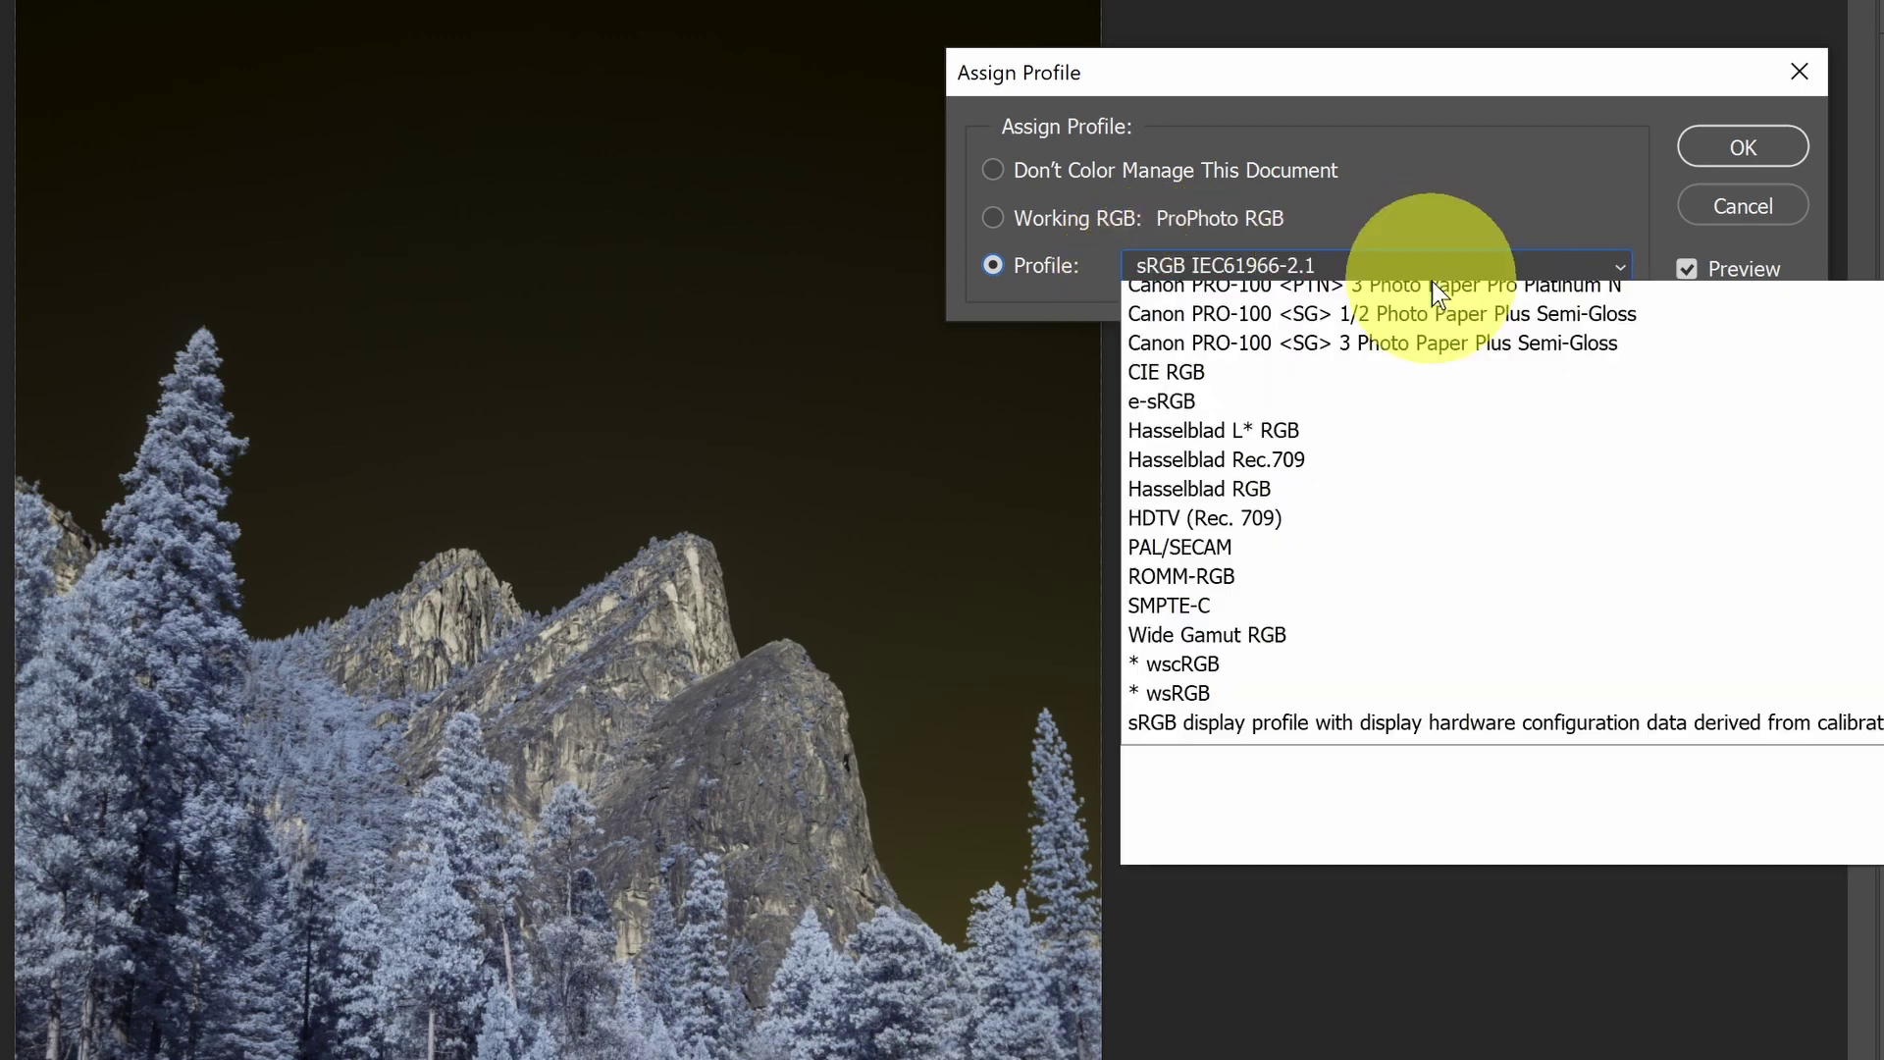
click(1392, 343)
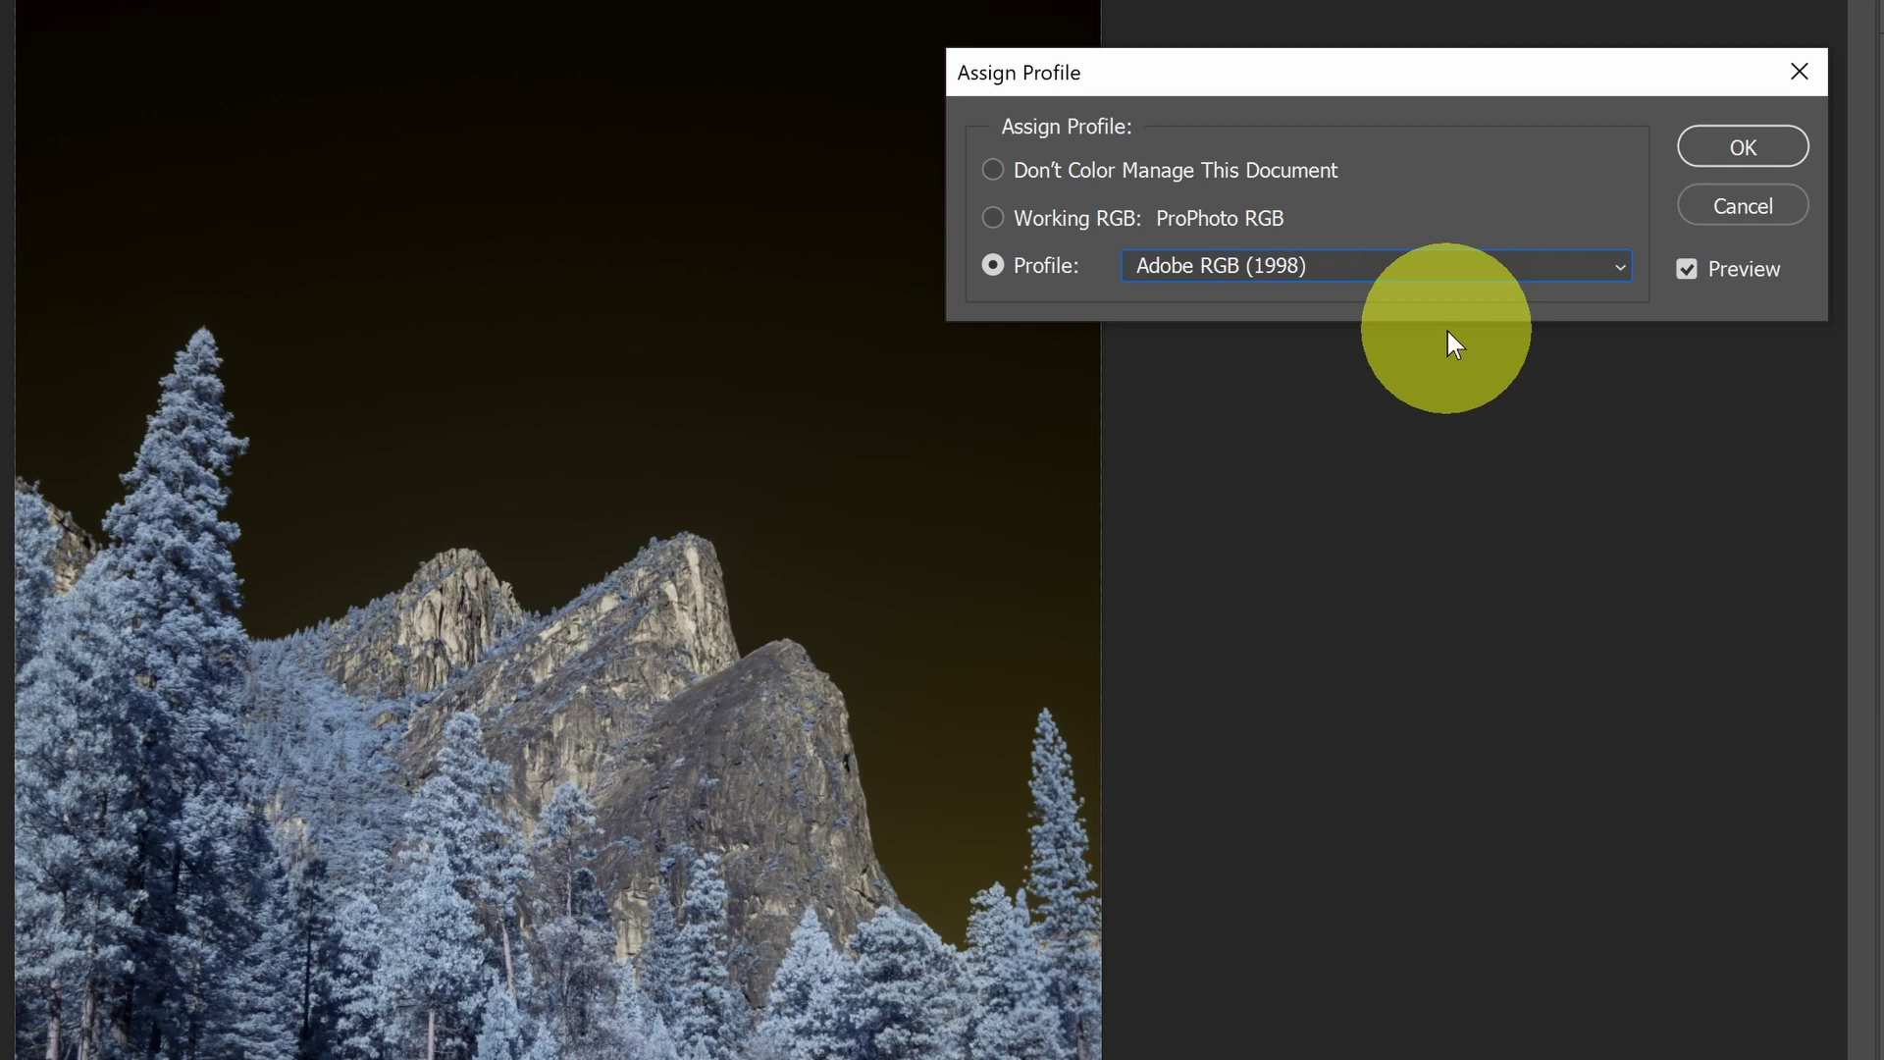
click(1226, 267)
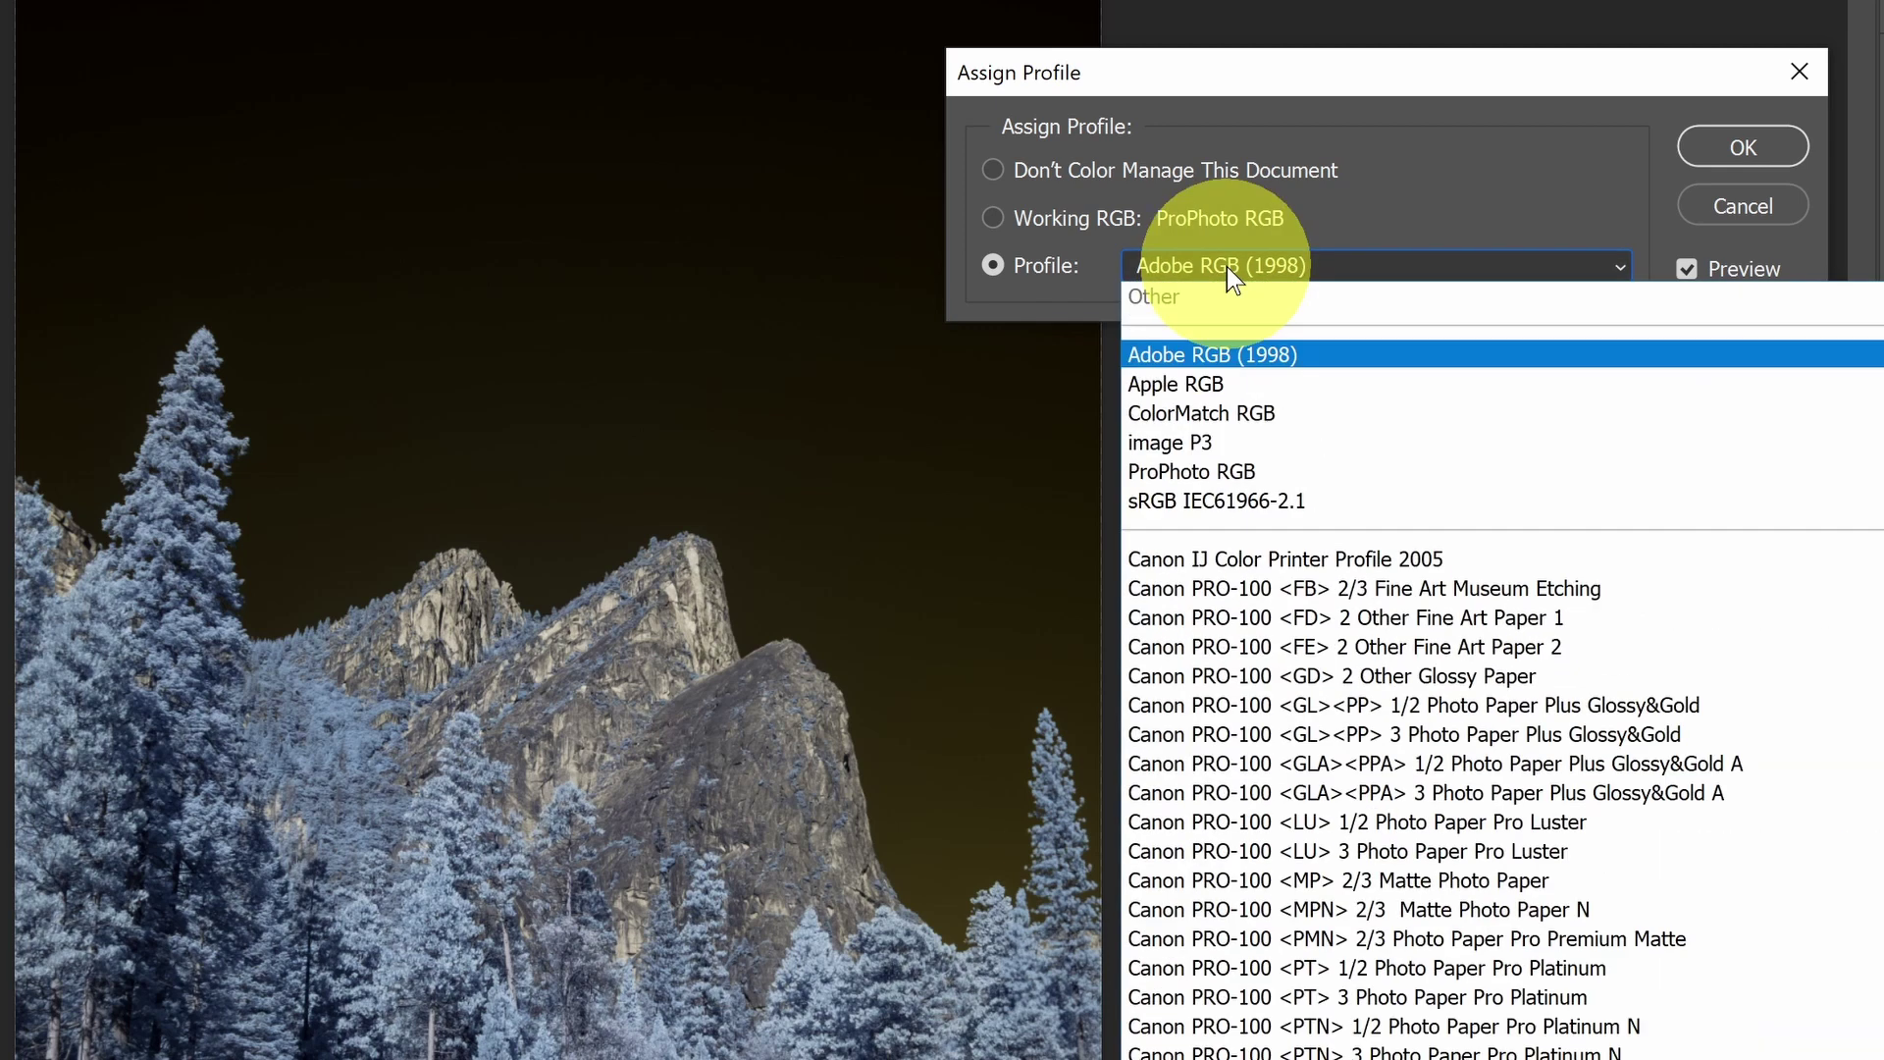
click(1268, 472)
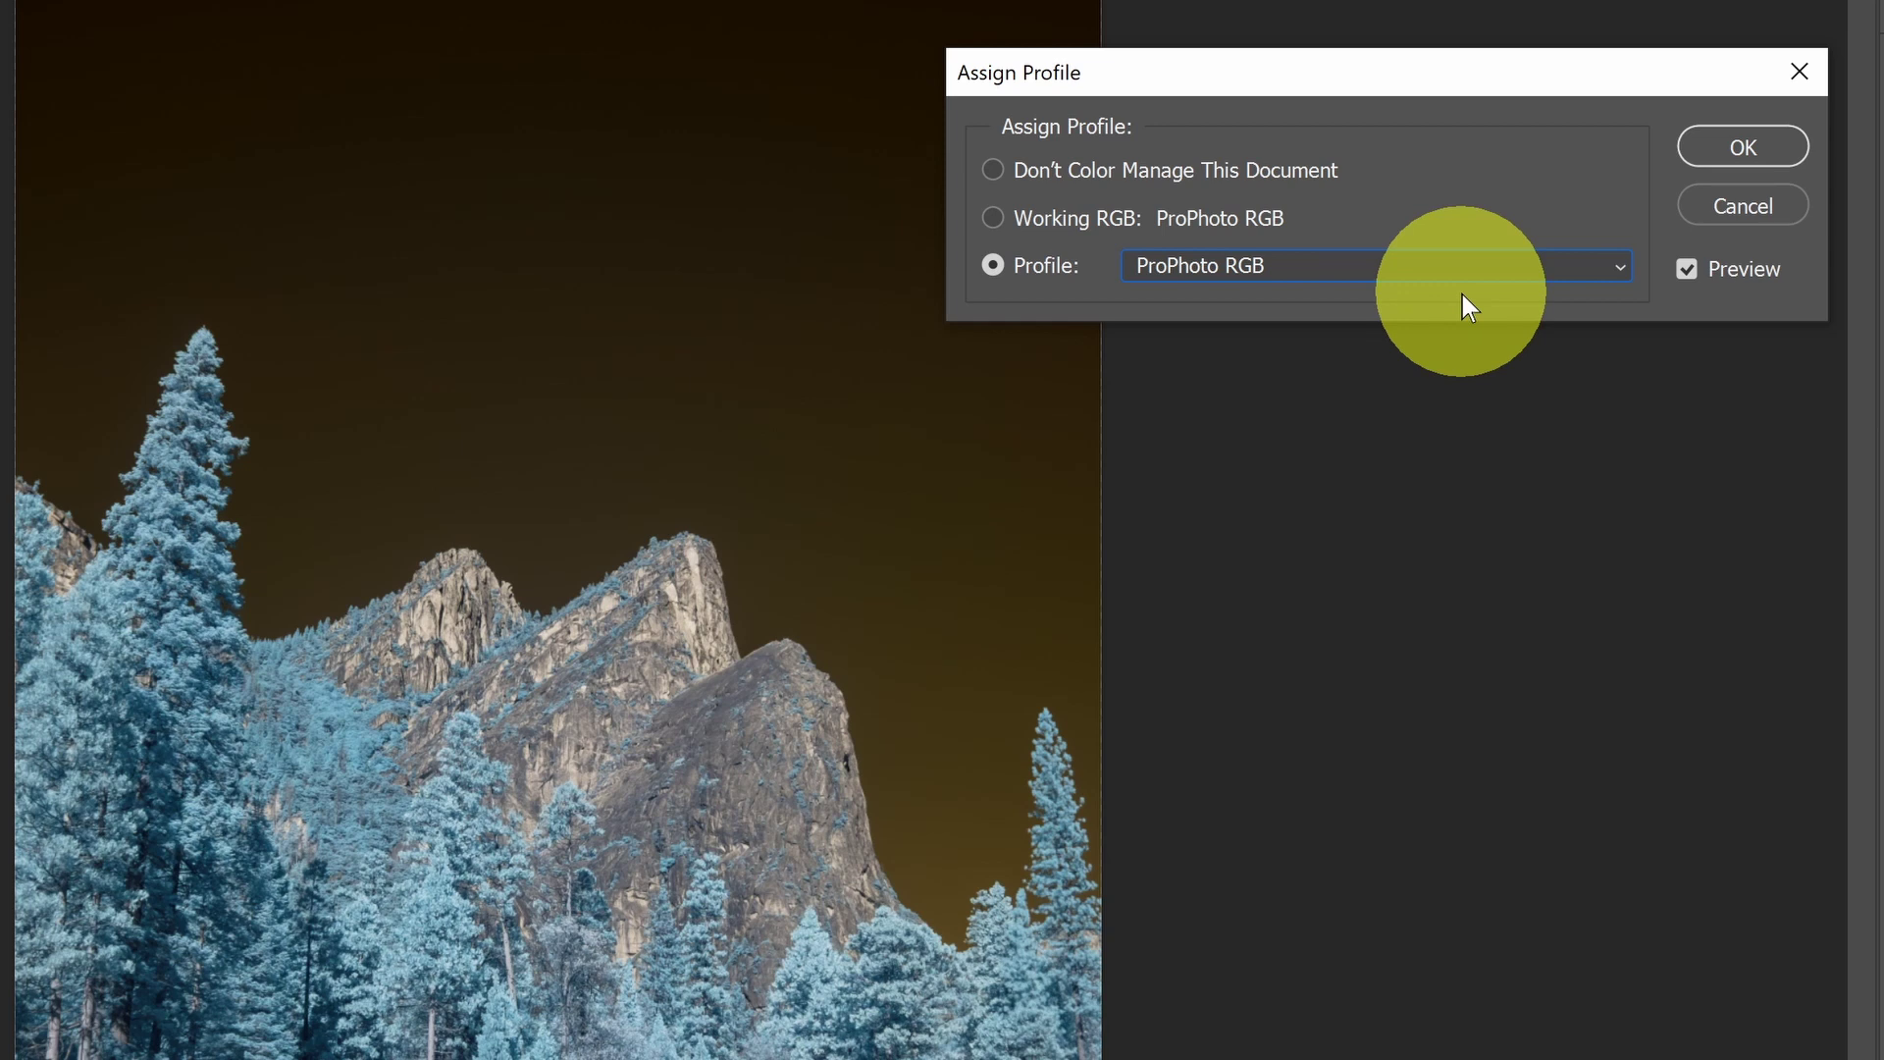
click(1750, 208)
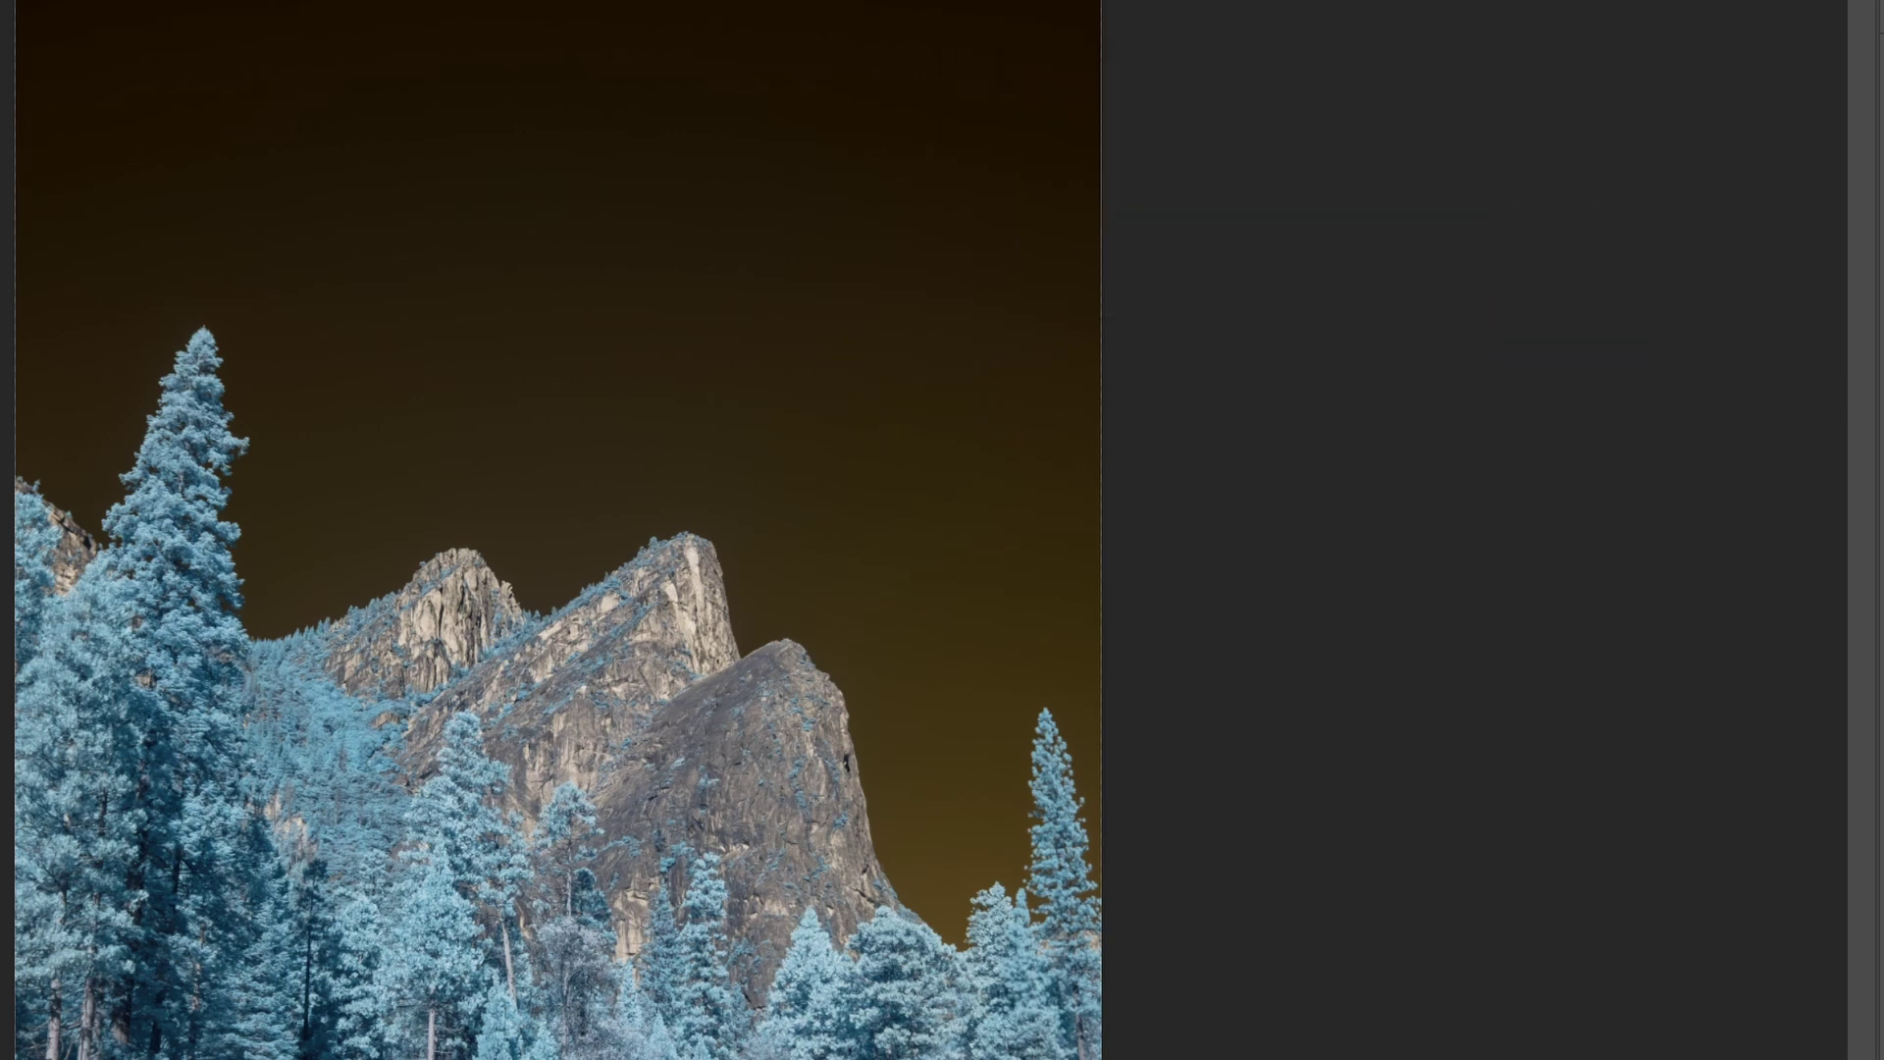
click(74, 10)
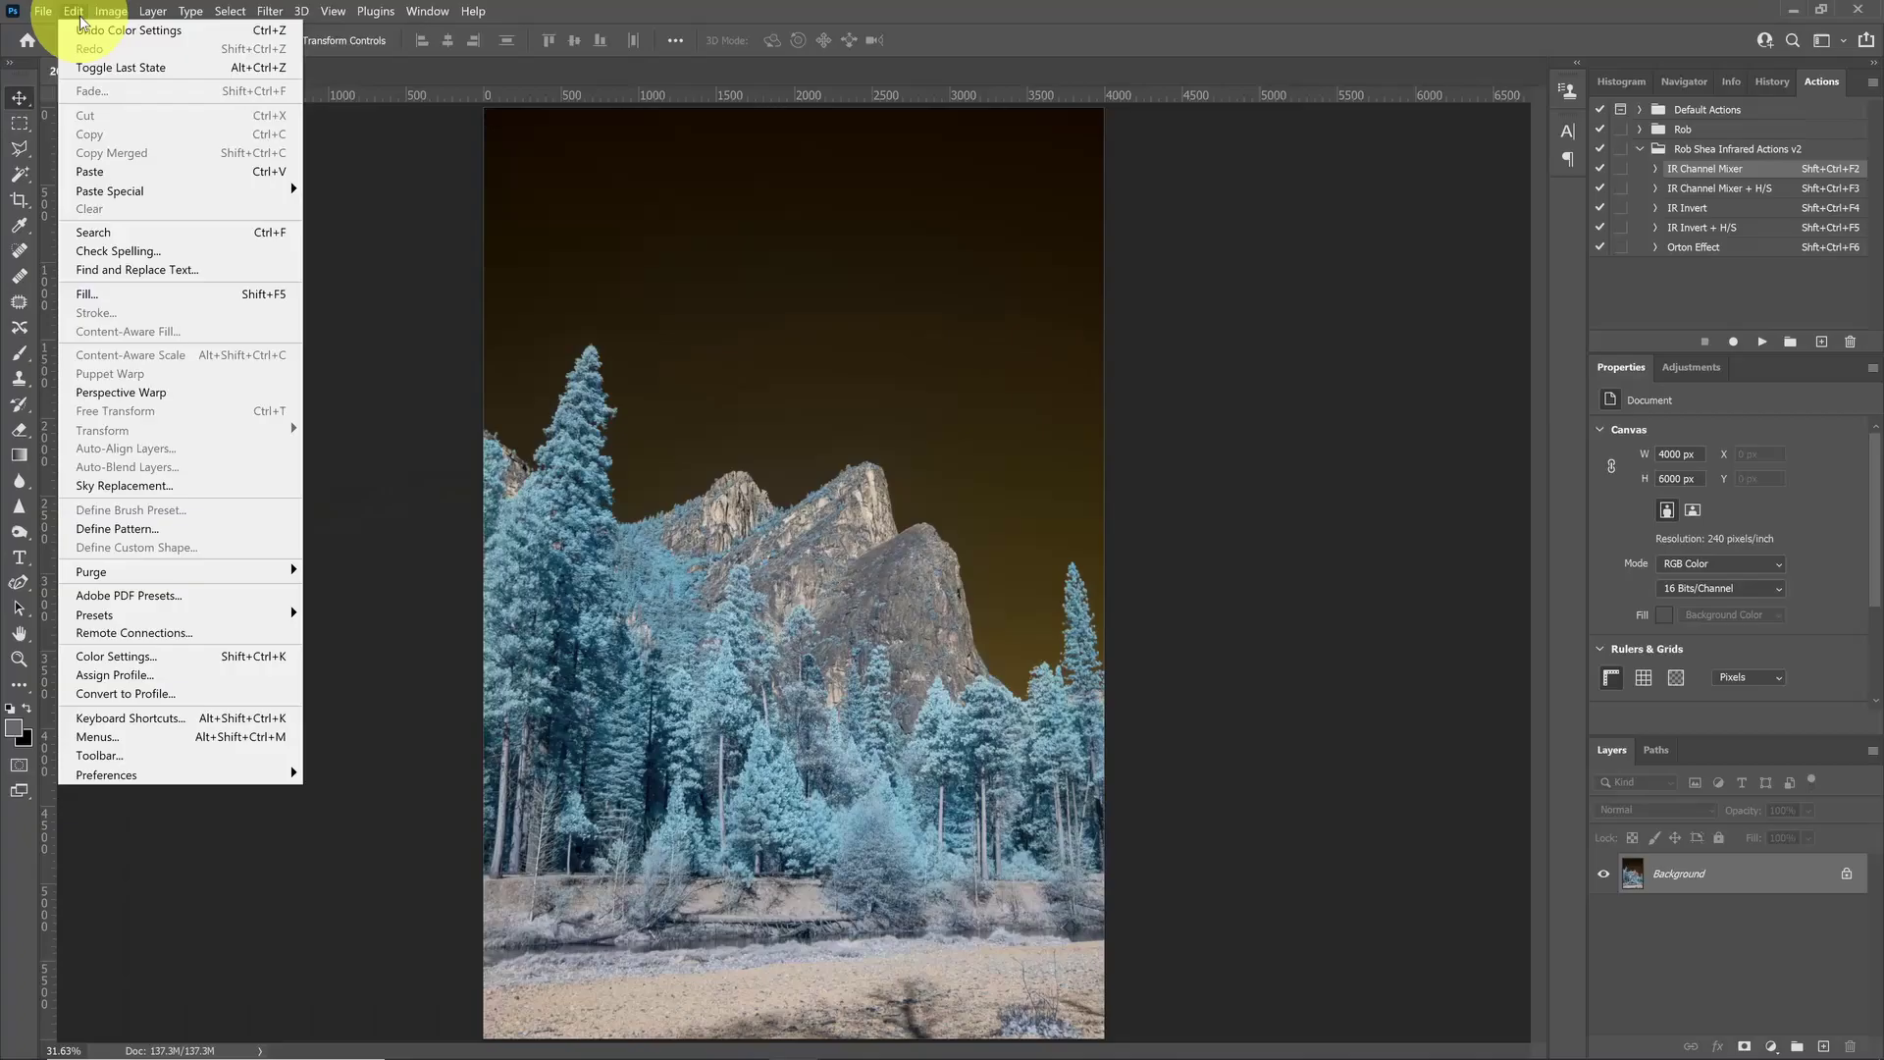
click(173, 693)
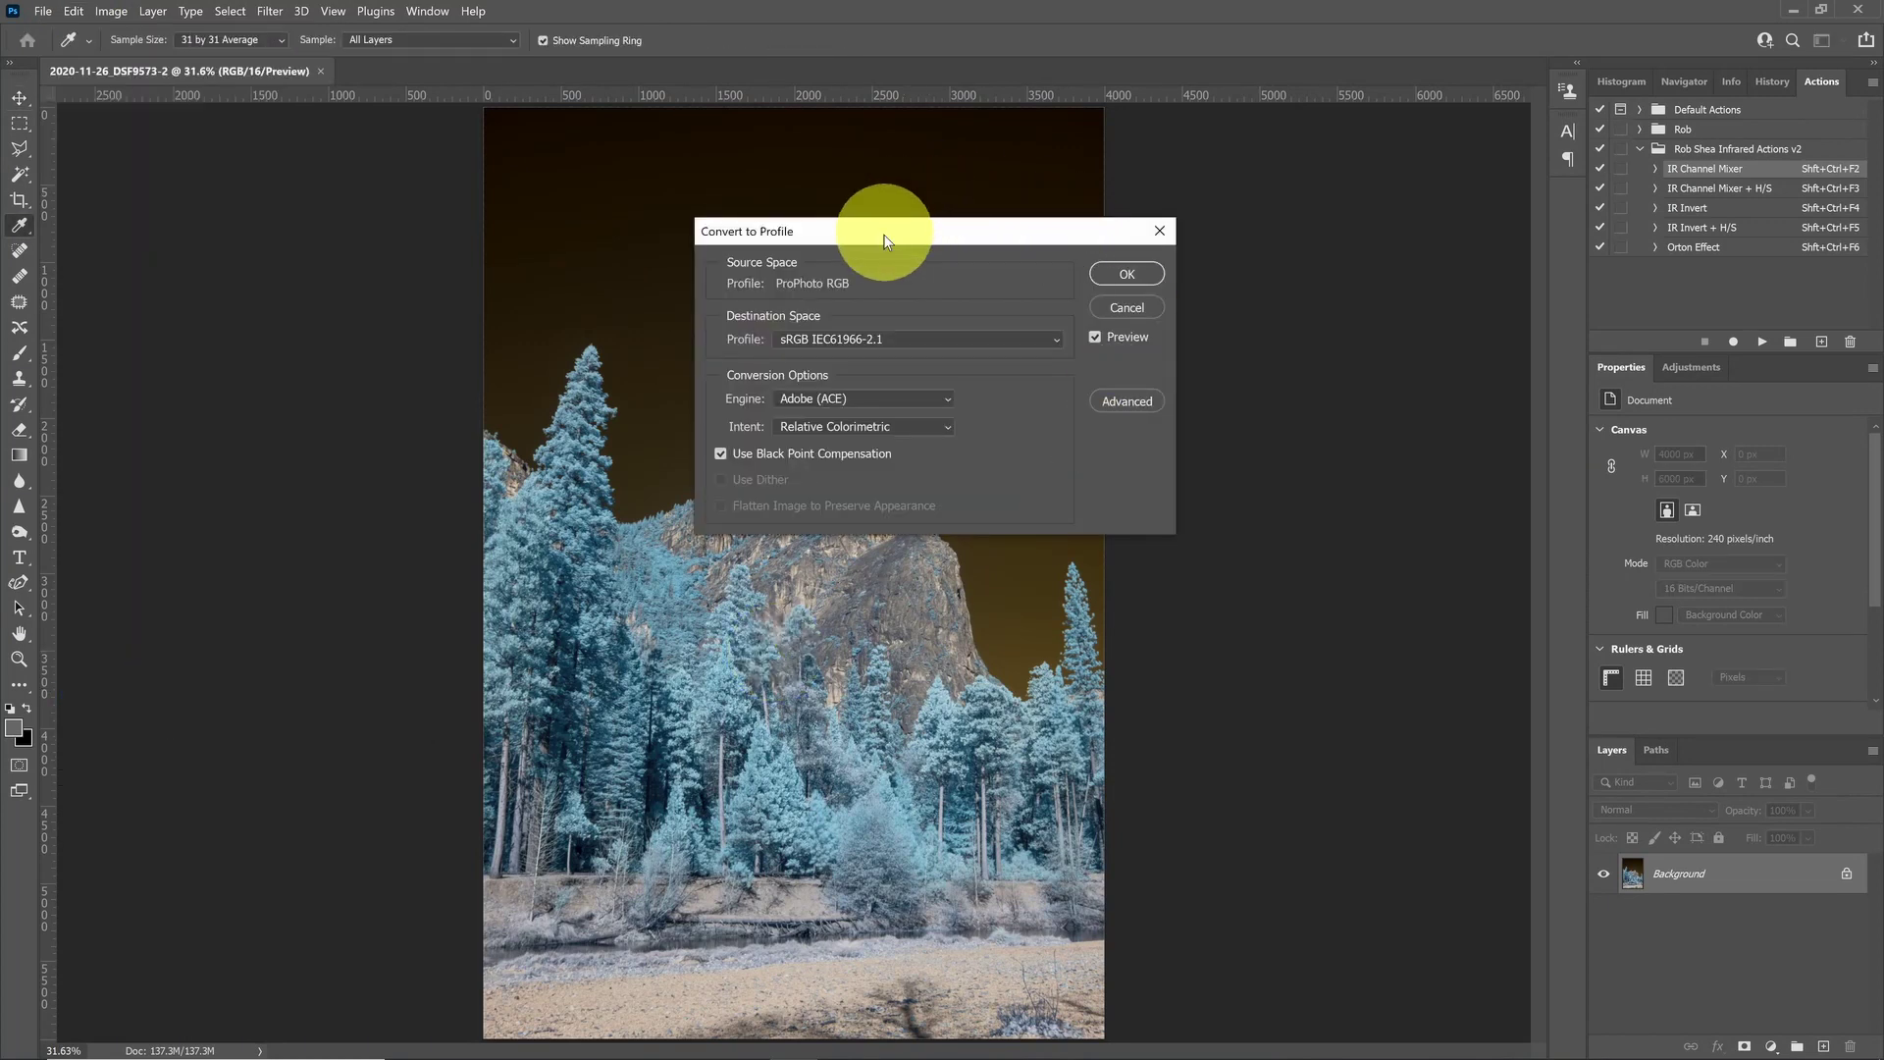
drag(874, 232, 1079, 224)
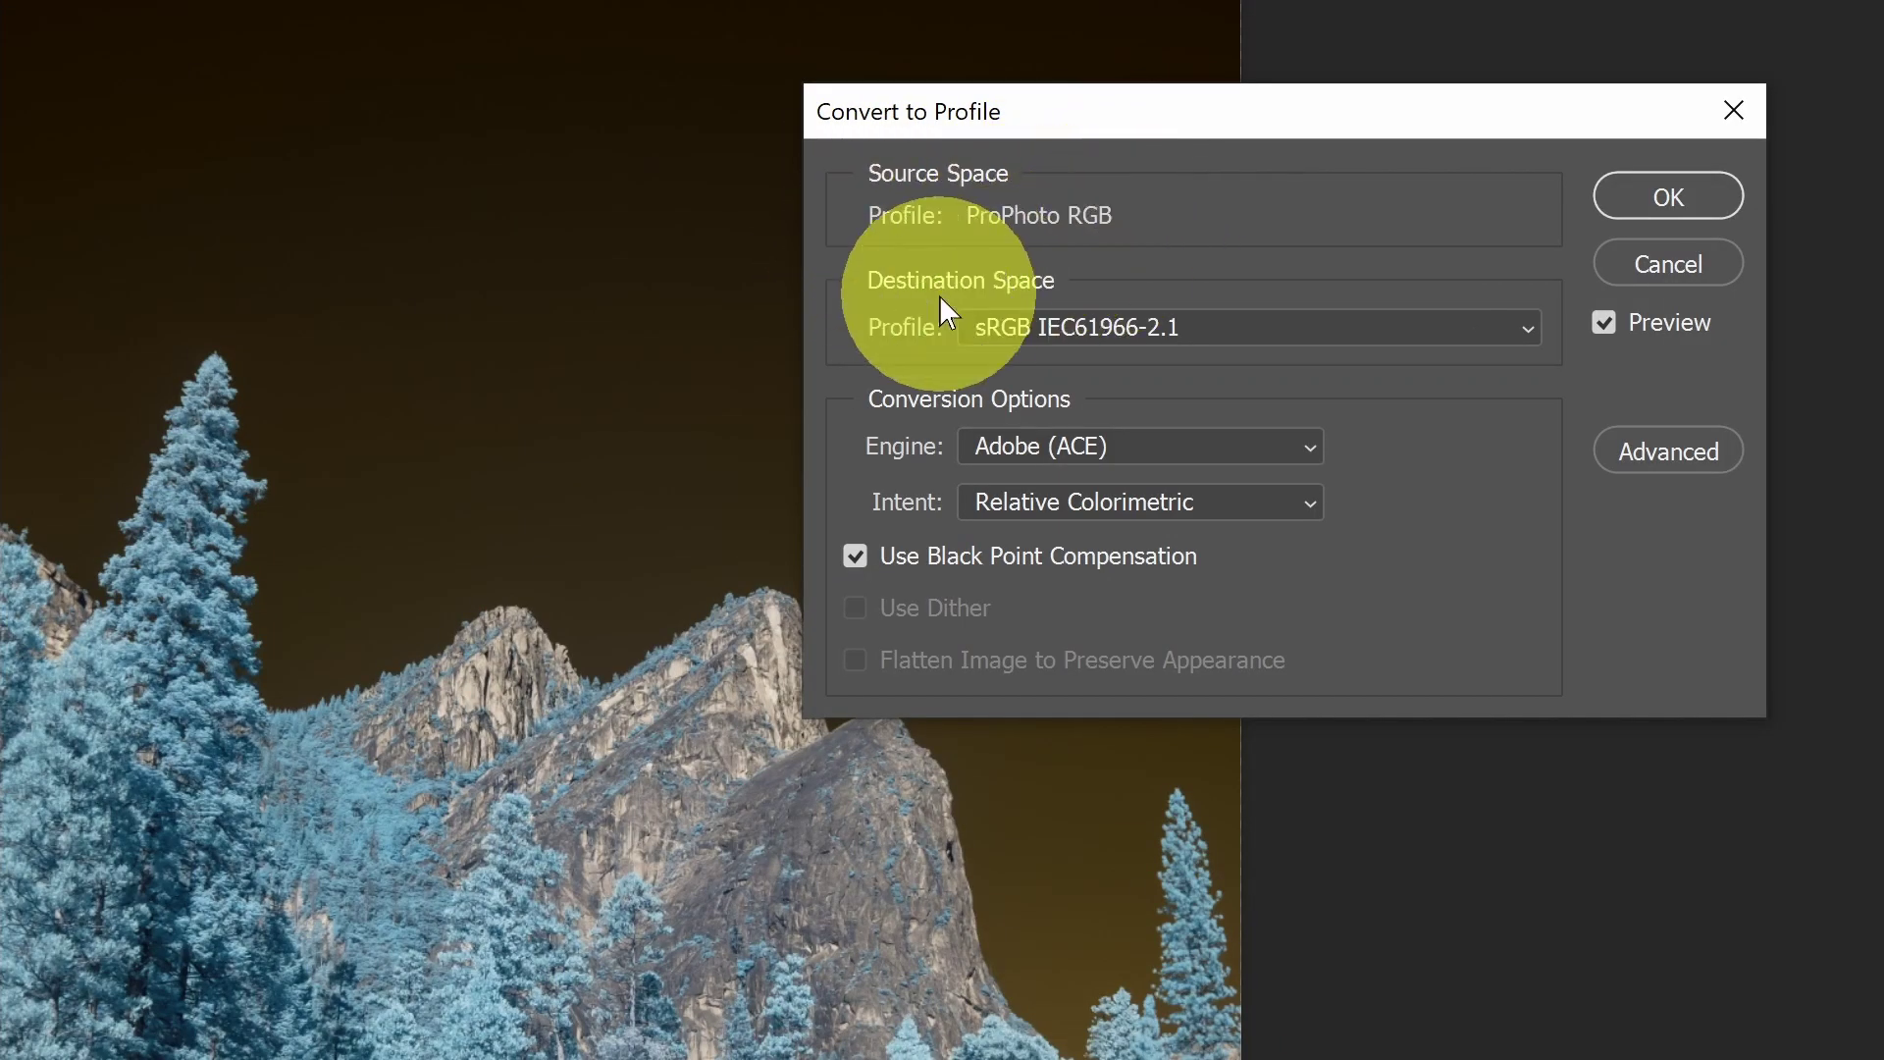
click(1236, 329)
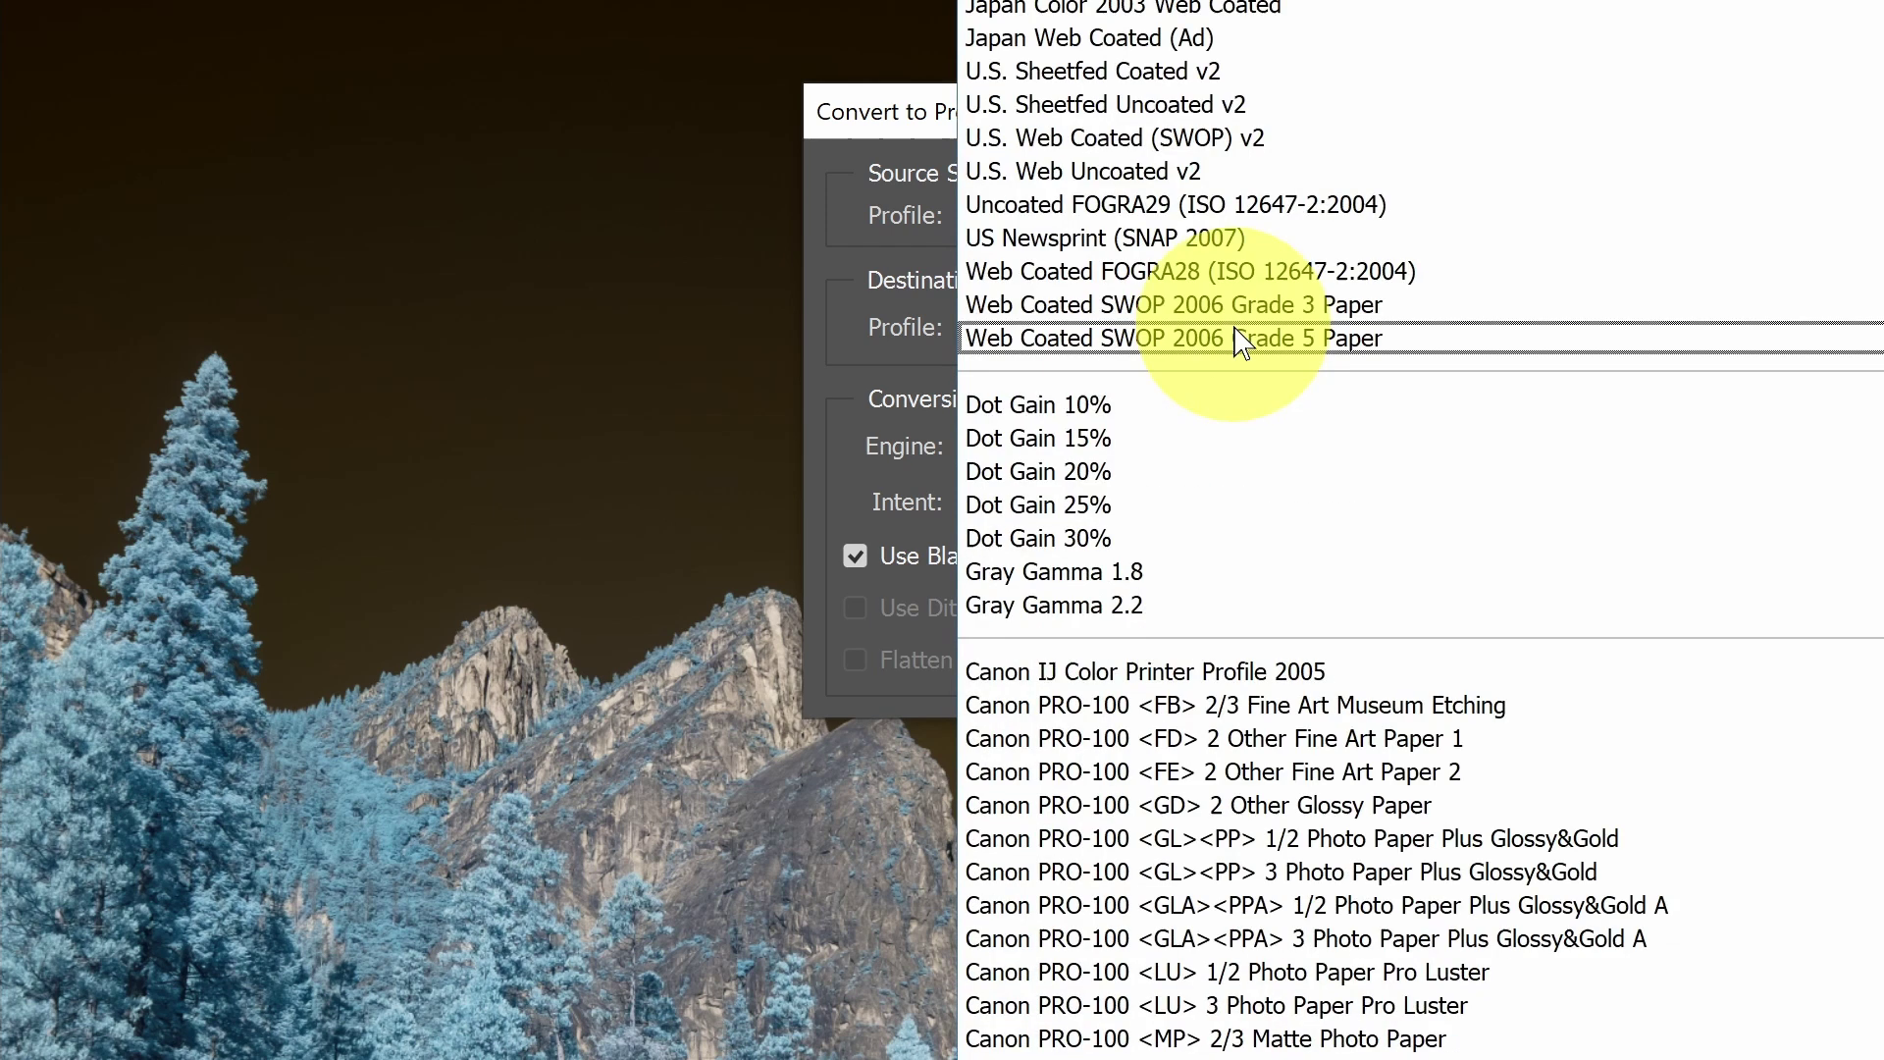
scroll(1242, 341, up, 5)
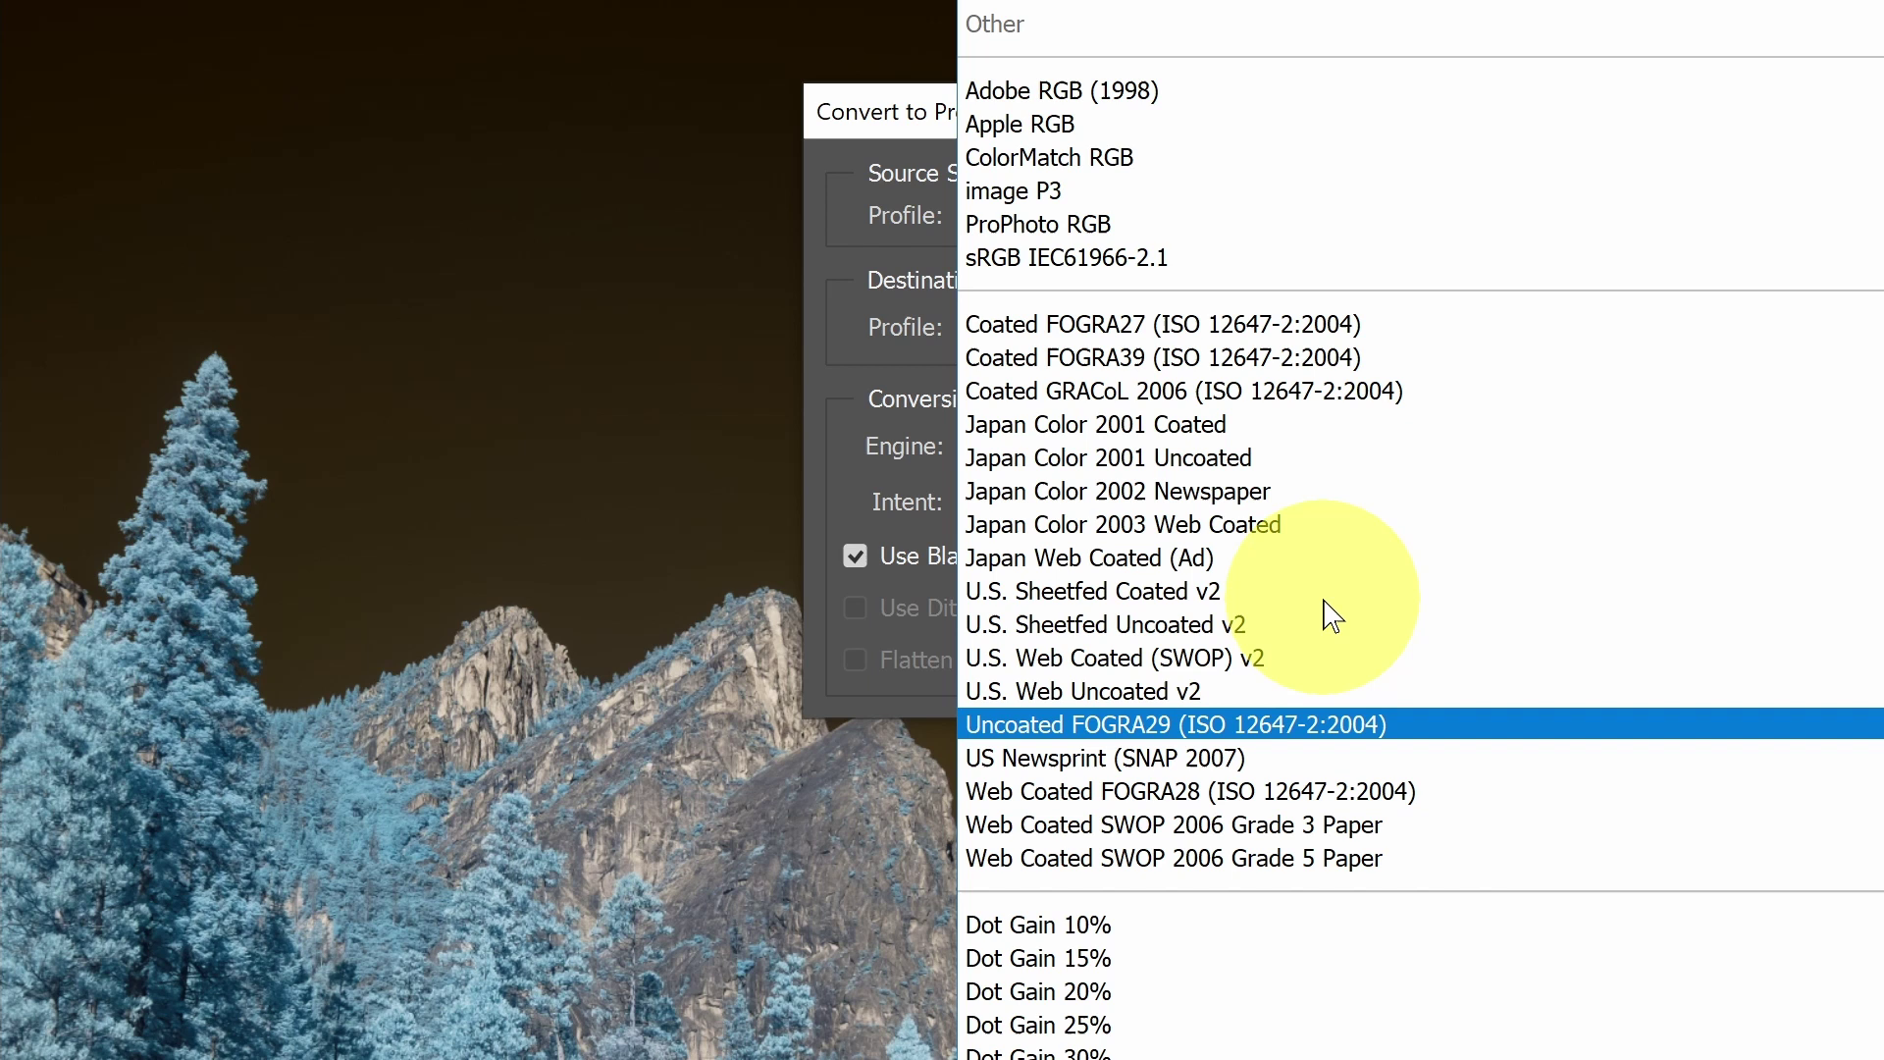
scroll(1266, 403, up, 1)
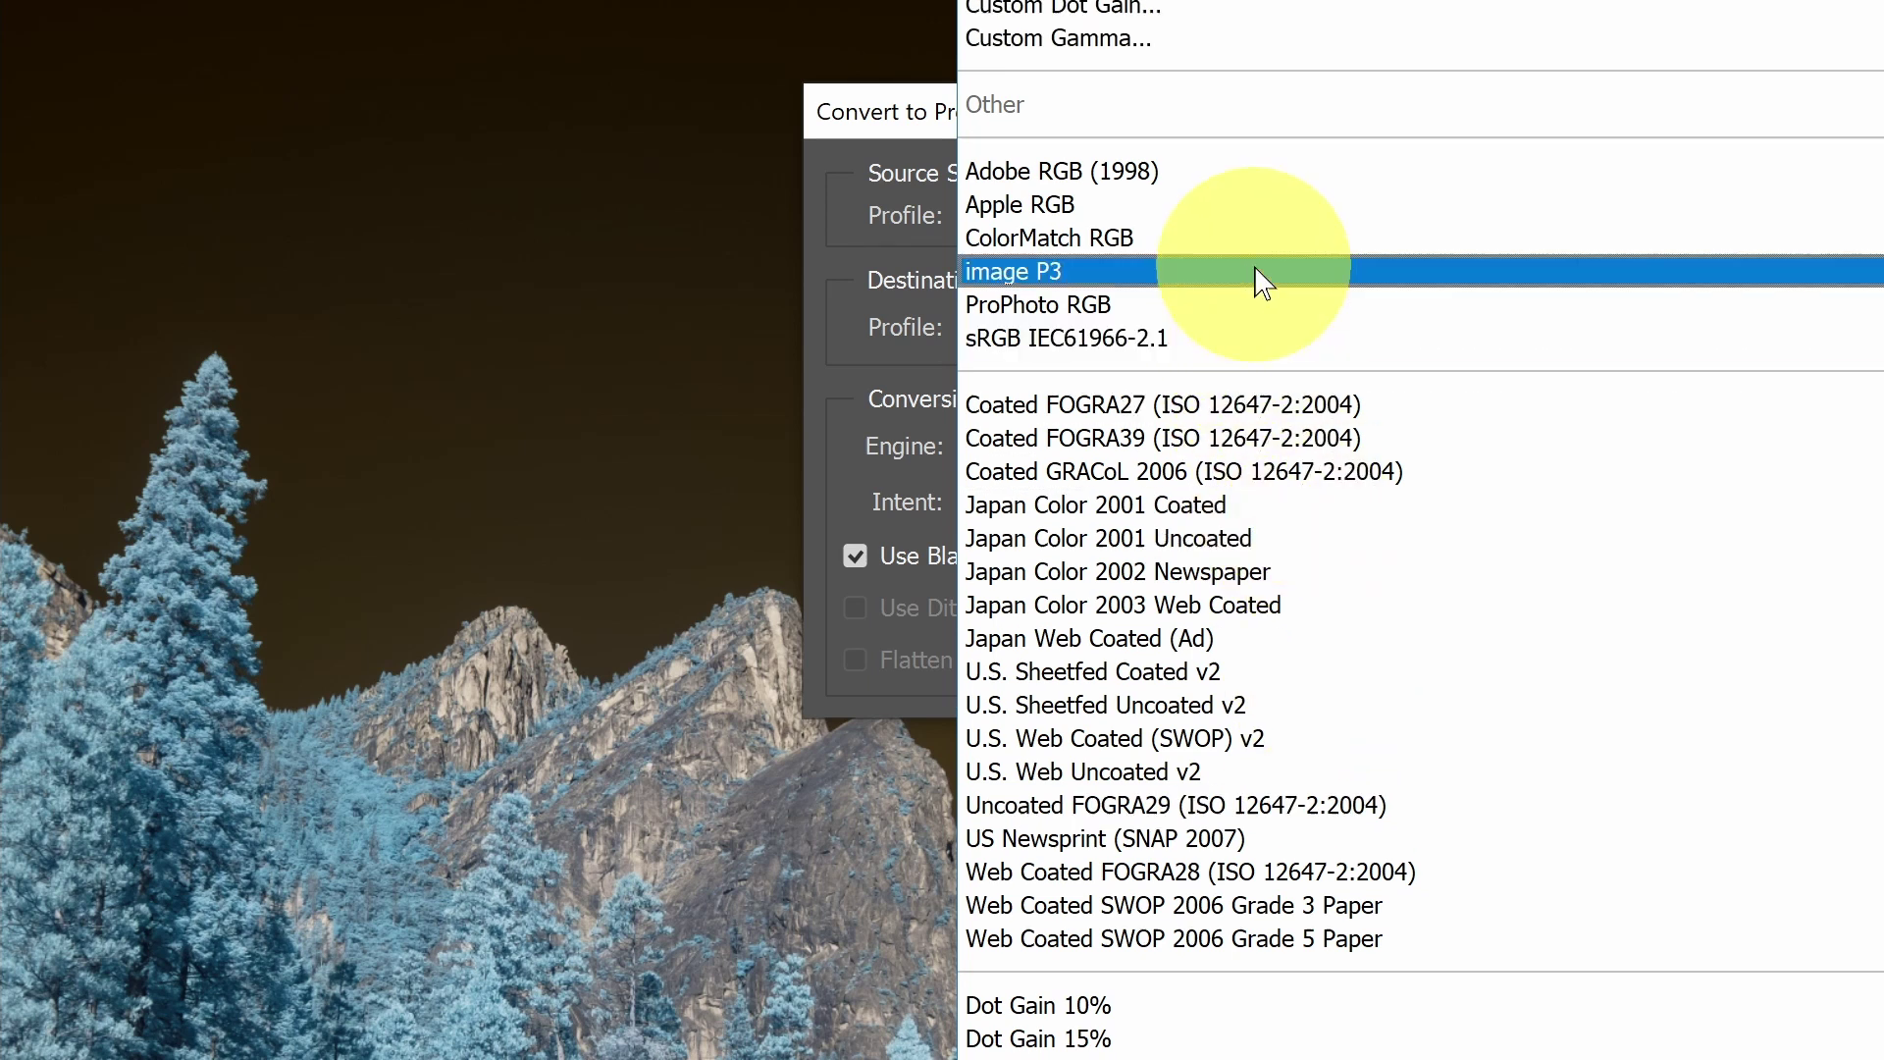
click(1174, 173)
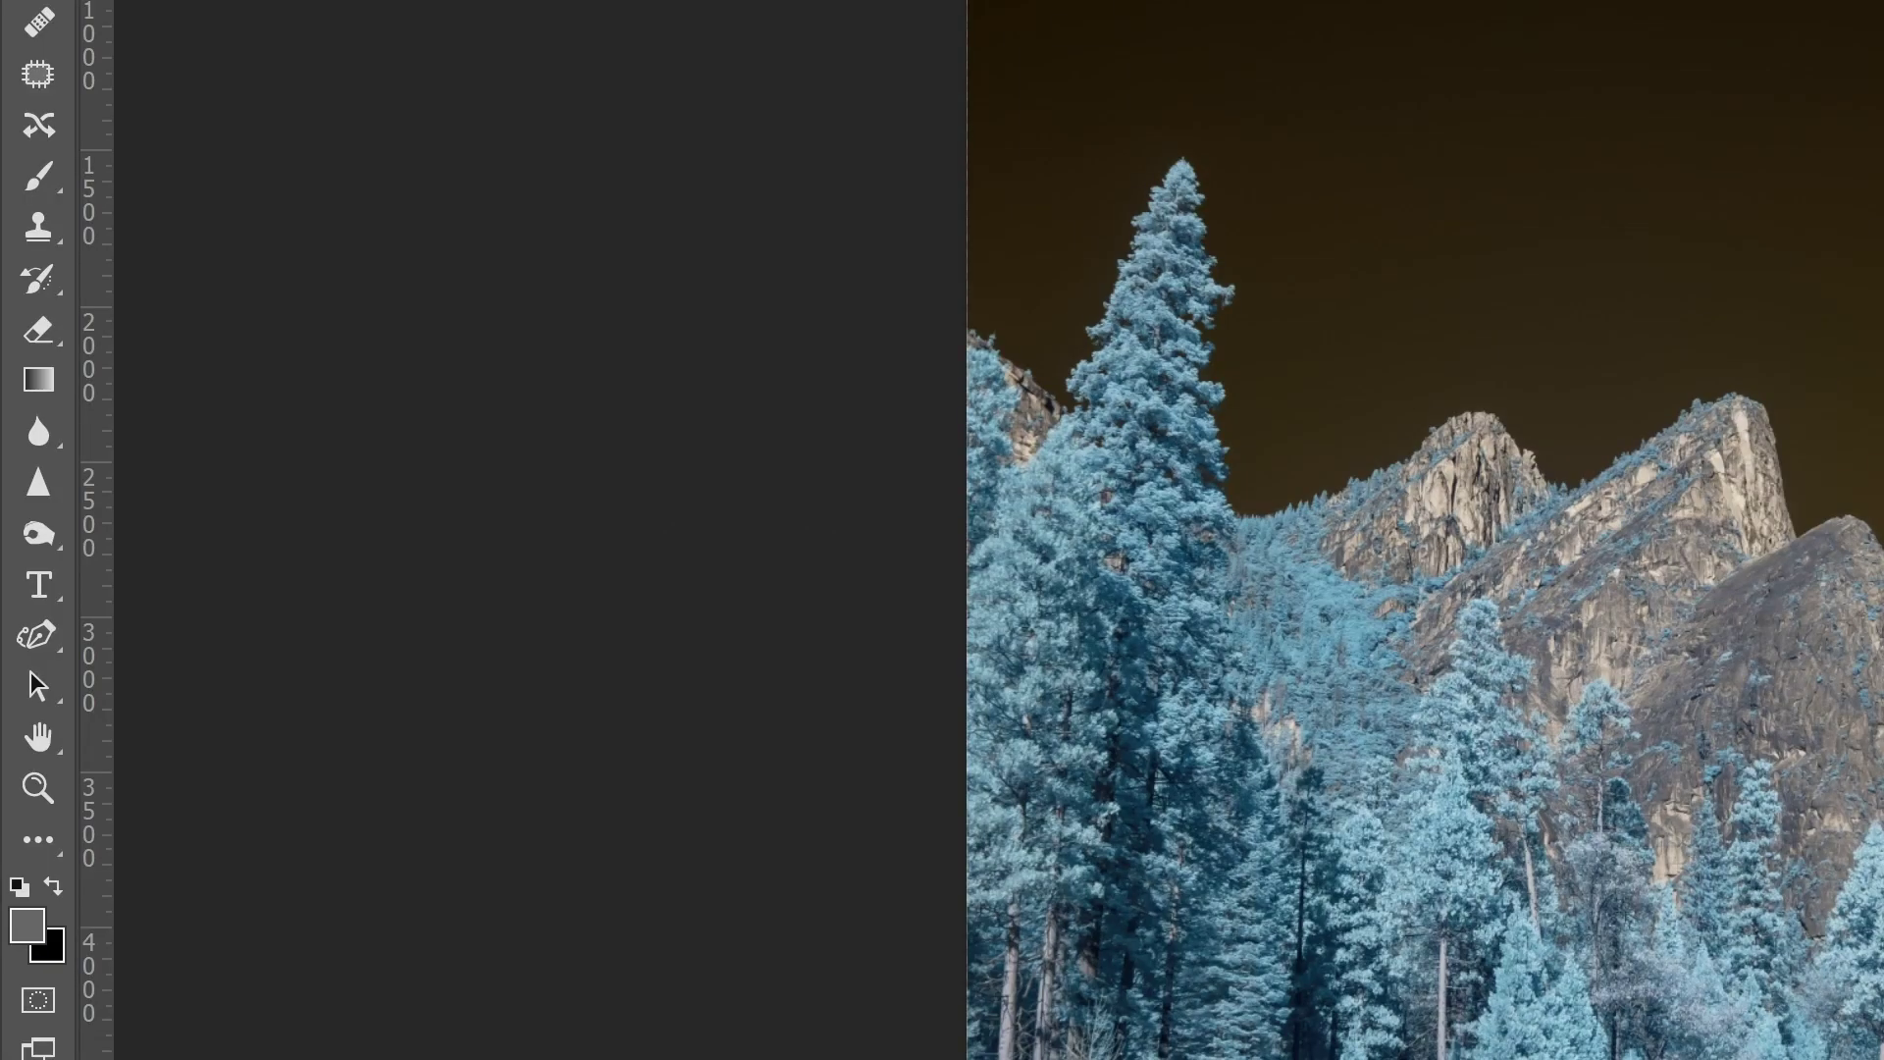
Open Photoshop's Export preferences to check Quick Export's Convert to sRGB setting
key(alt+e)
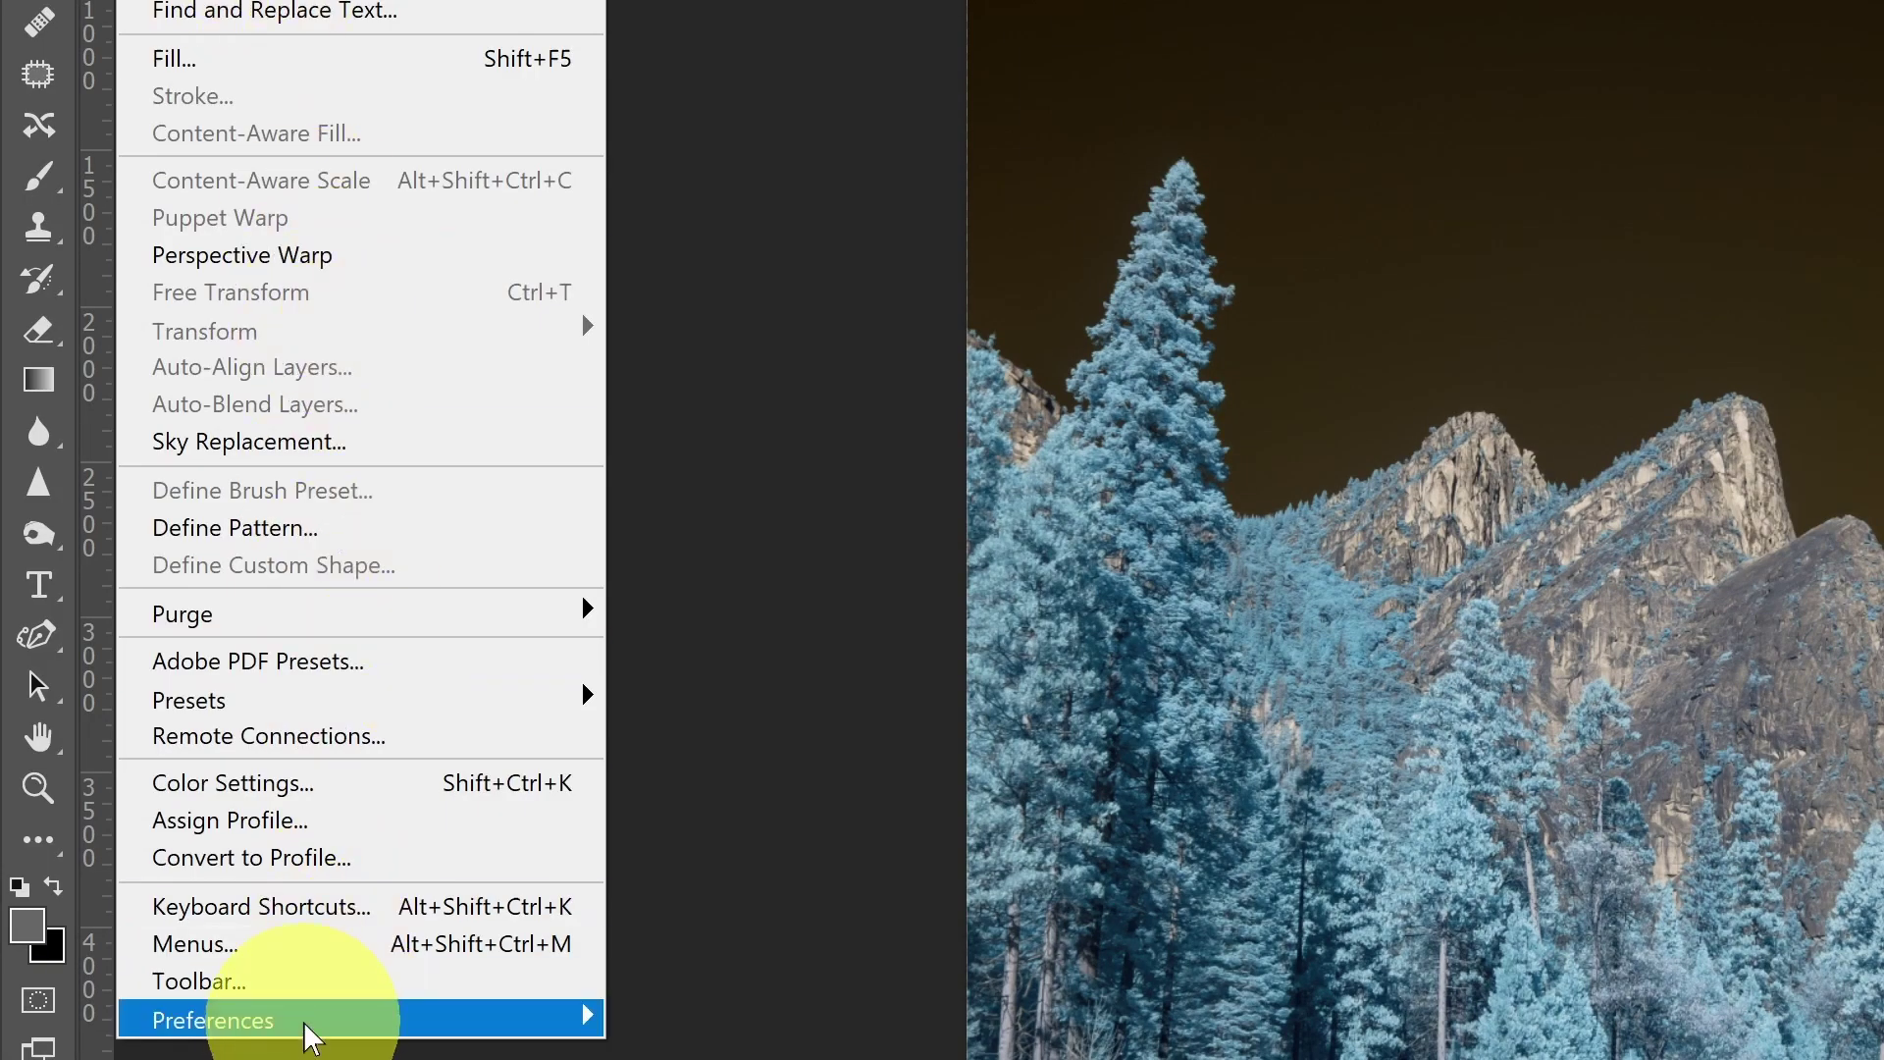
mouse_move(306, 1027)
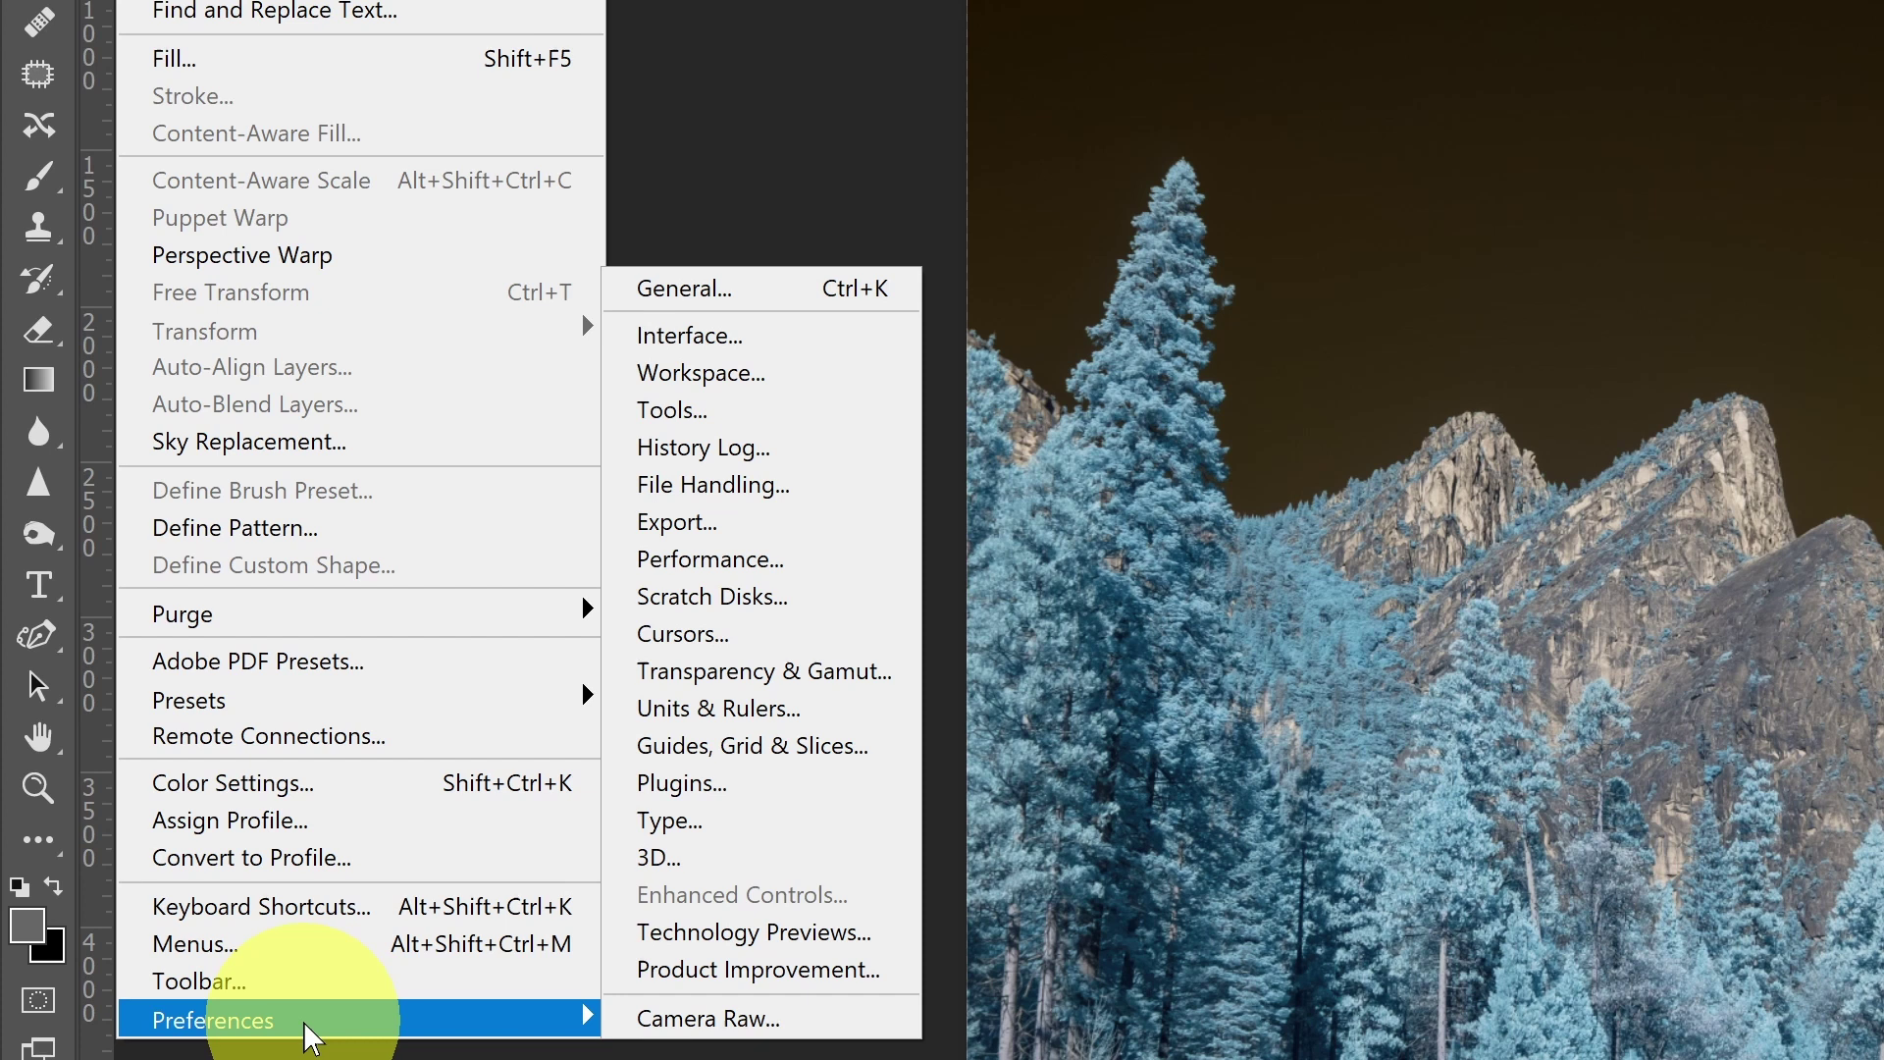
click(712, 521)
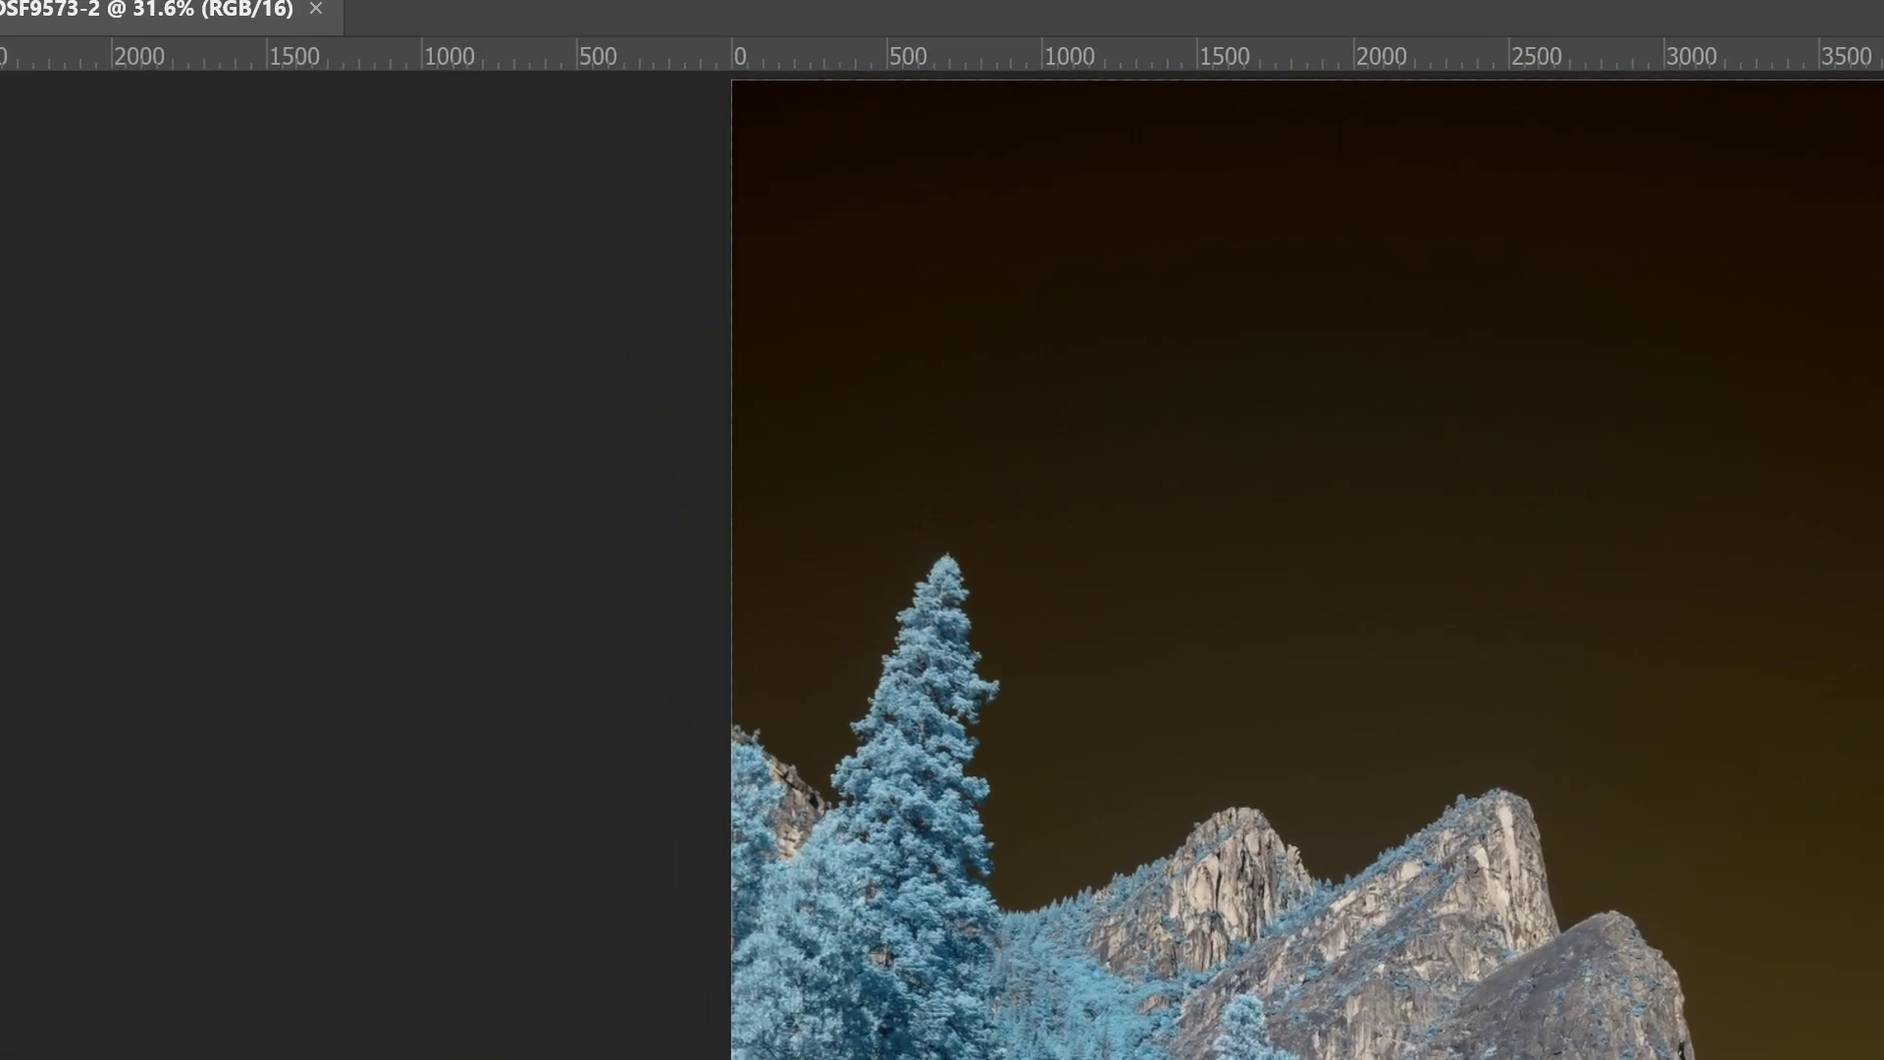
In Export As, compare previews with and without Convert to sRGB, leaving it on with JPG format
click(68, 12)
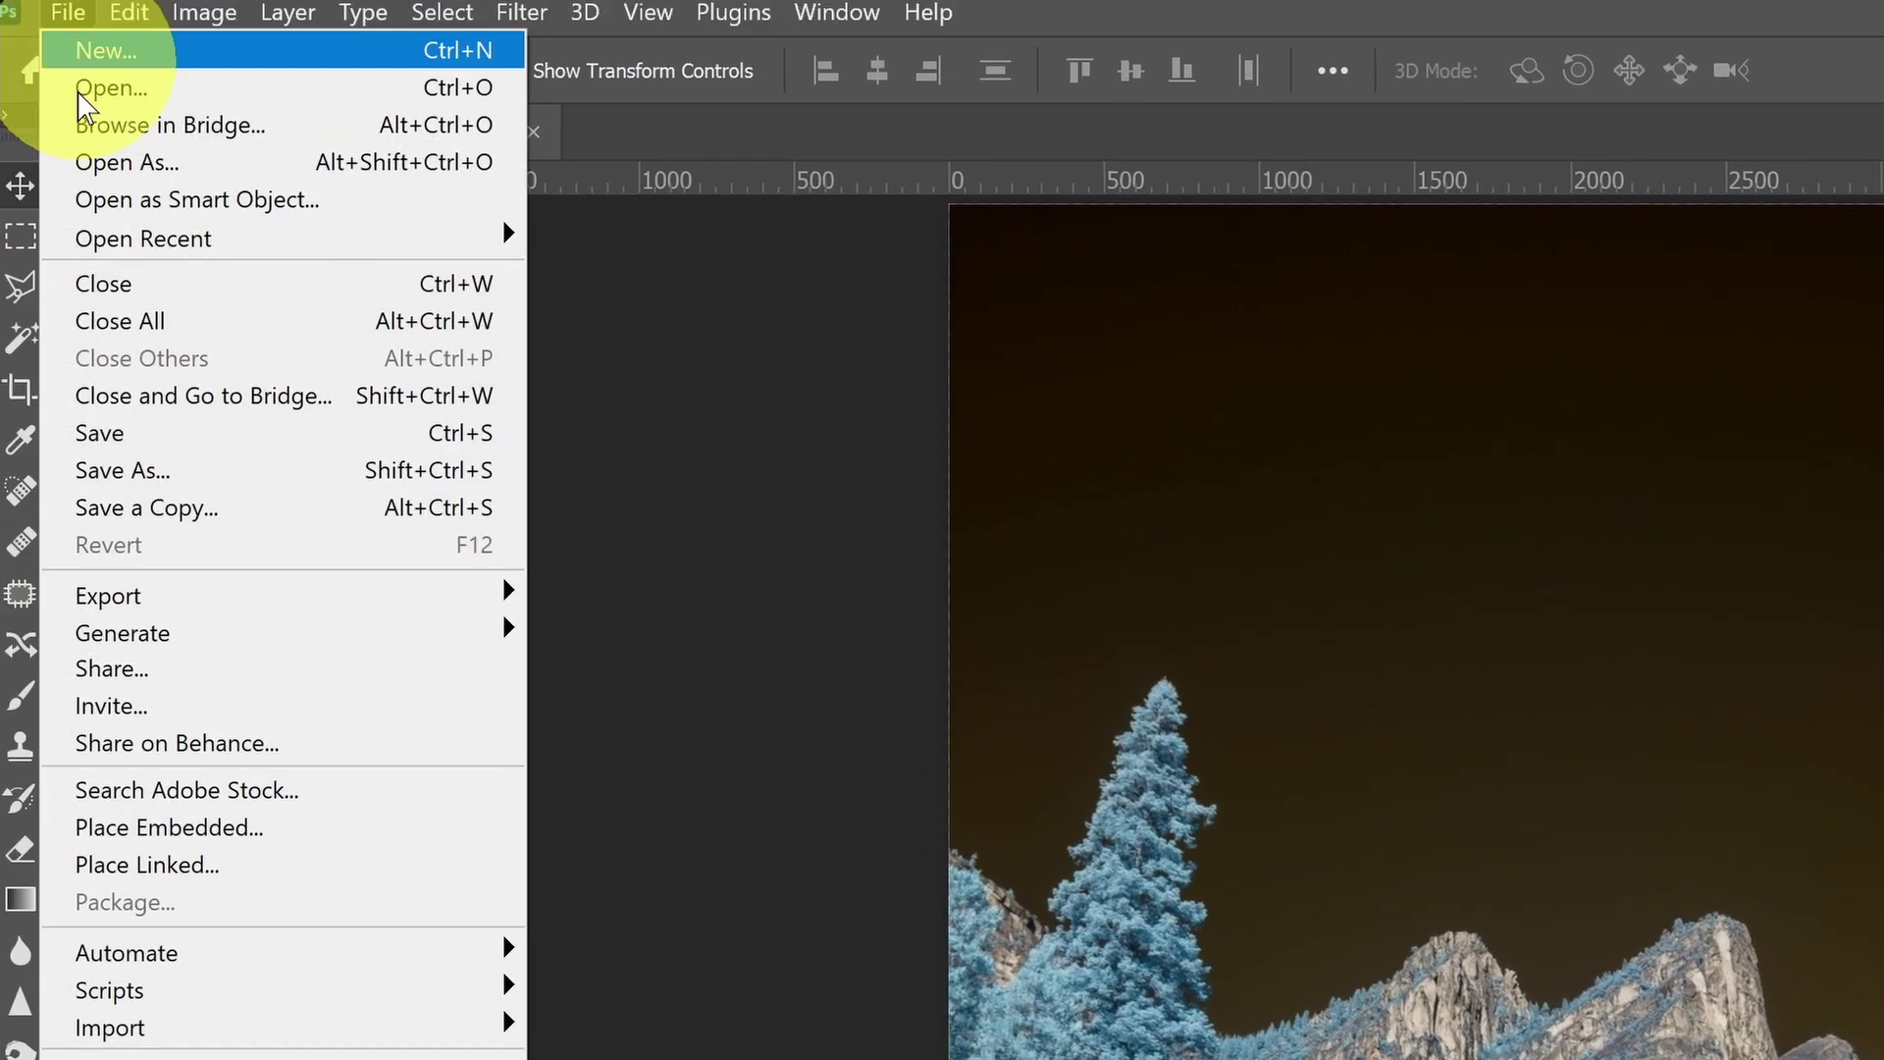
mouse_move(179, 609)
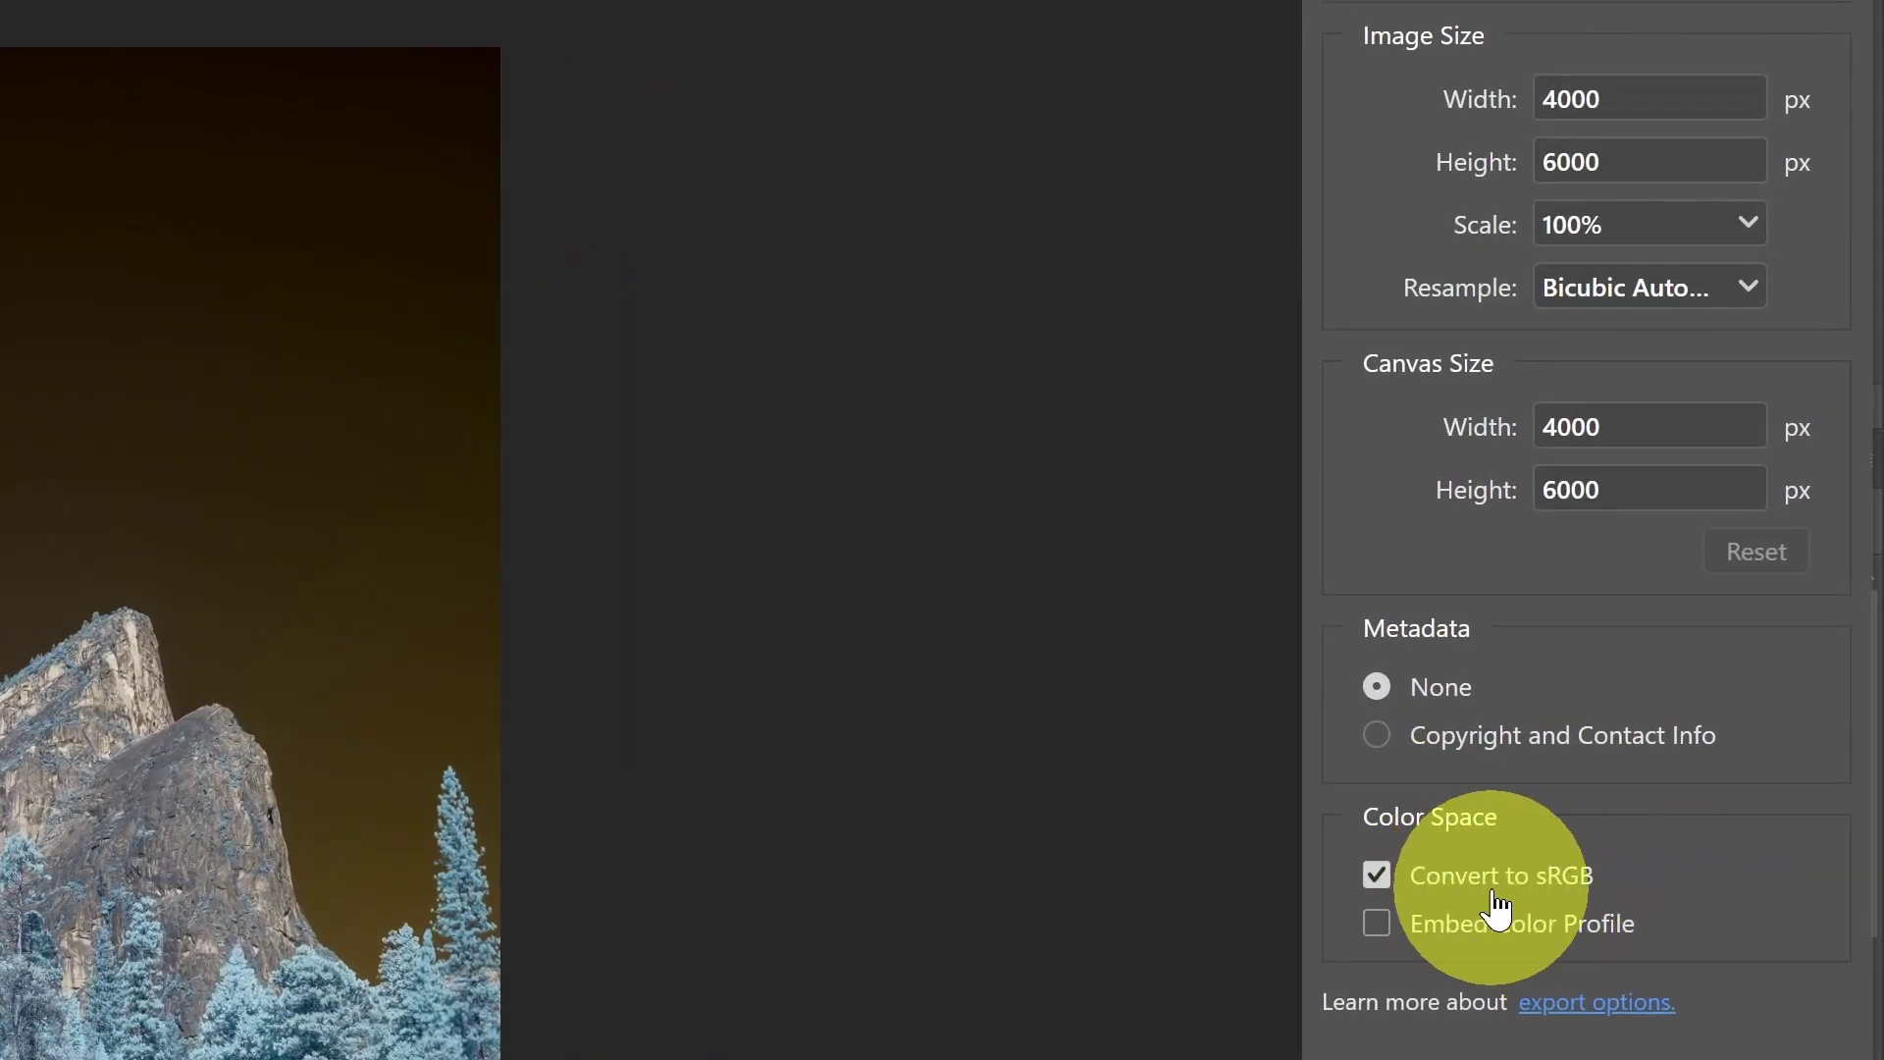
click(1448, 895)
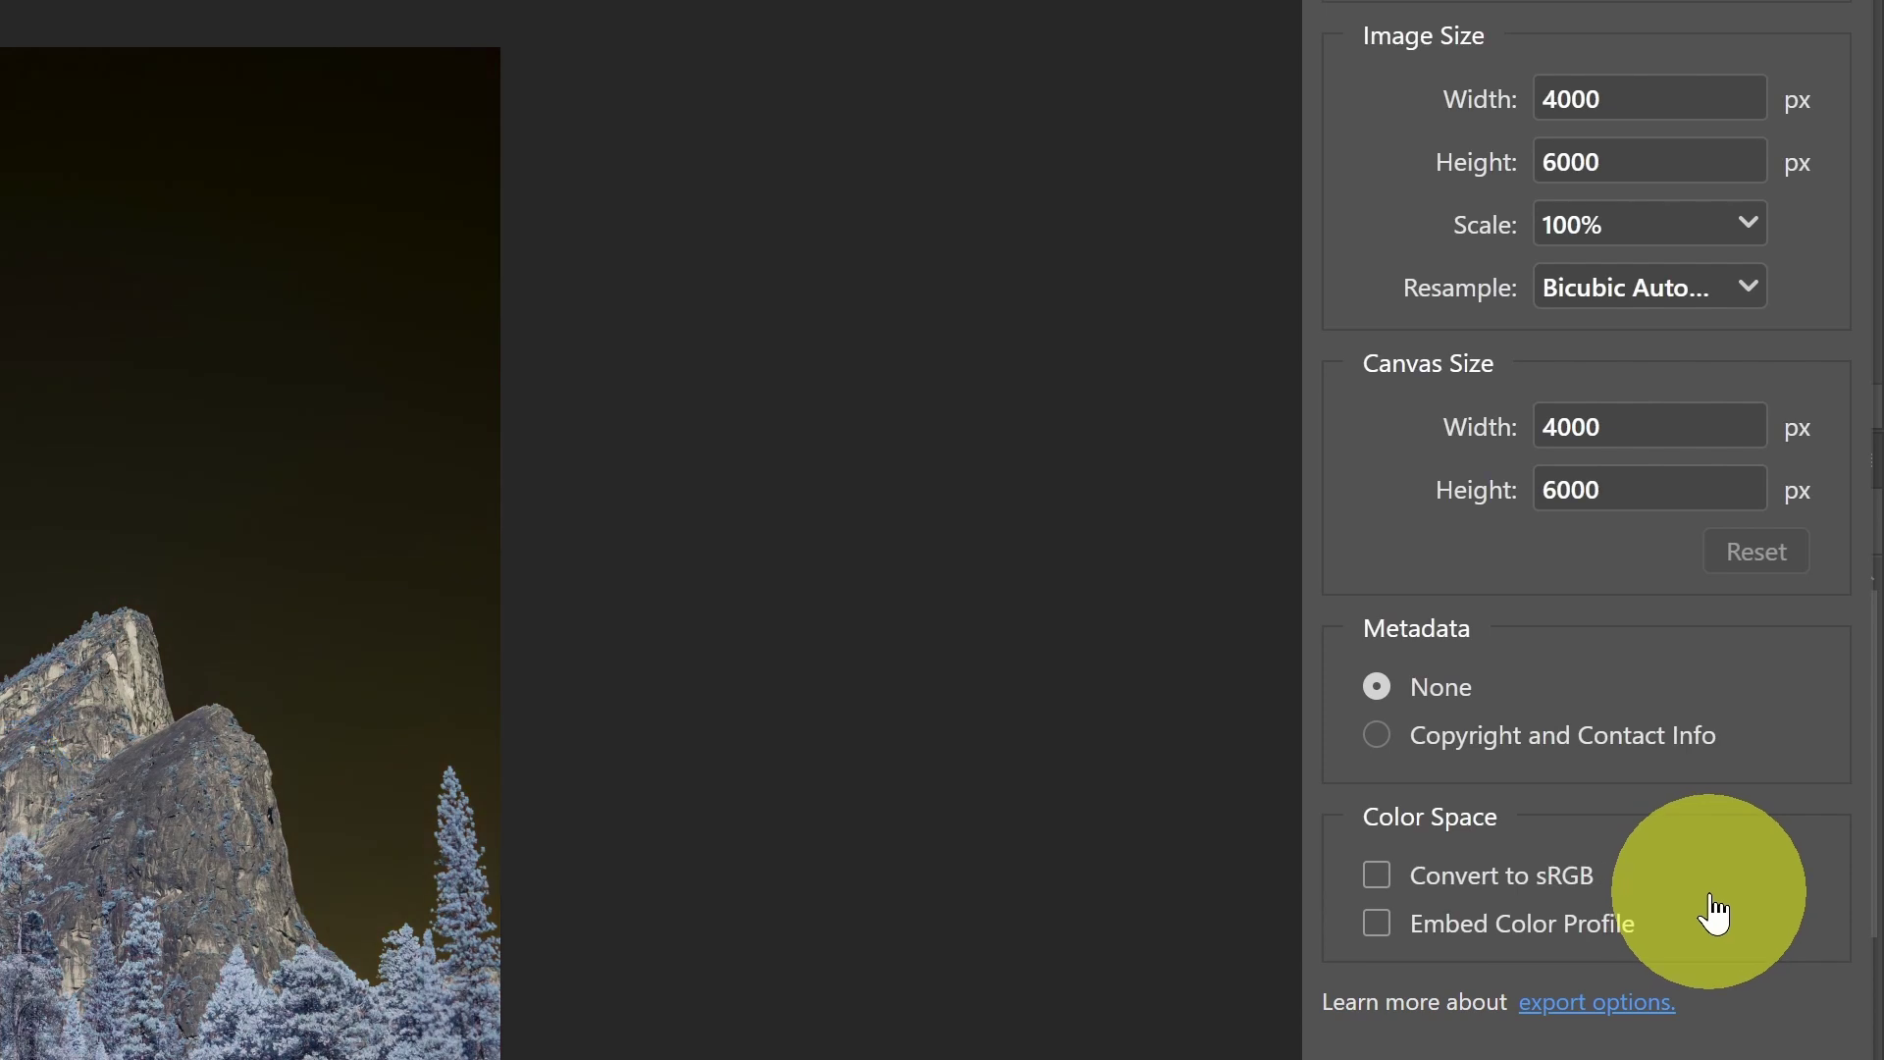
click(1511, 895)
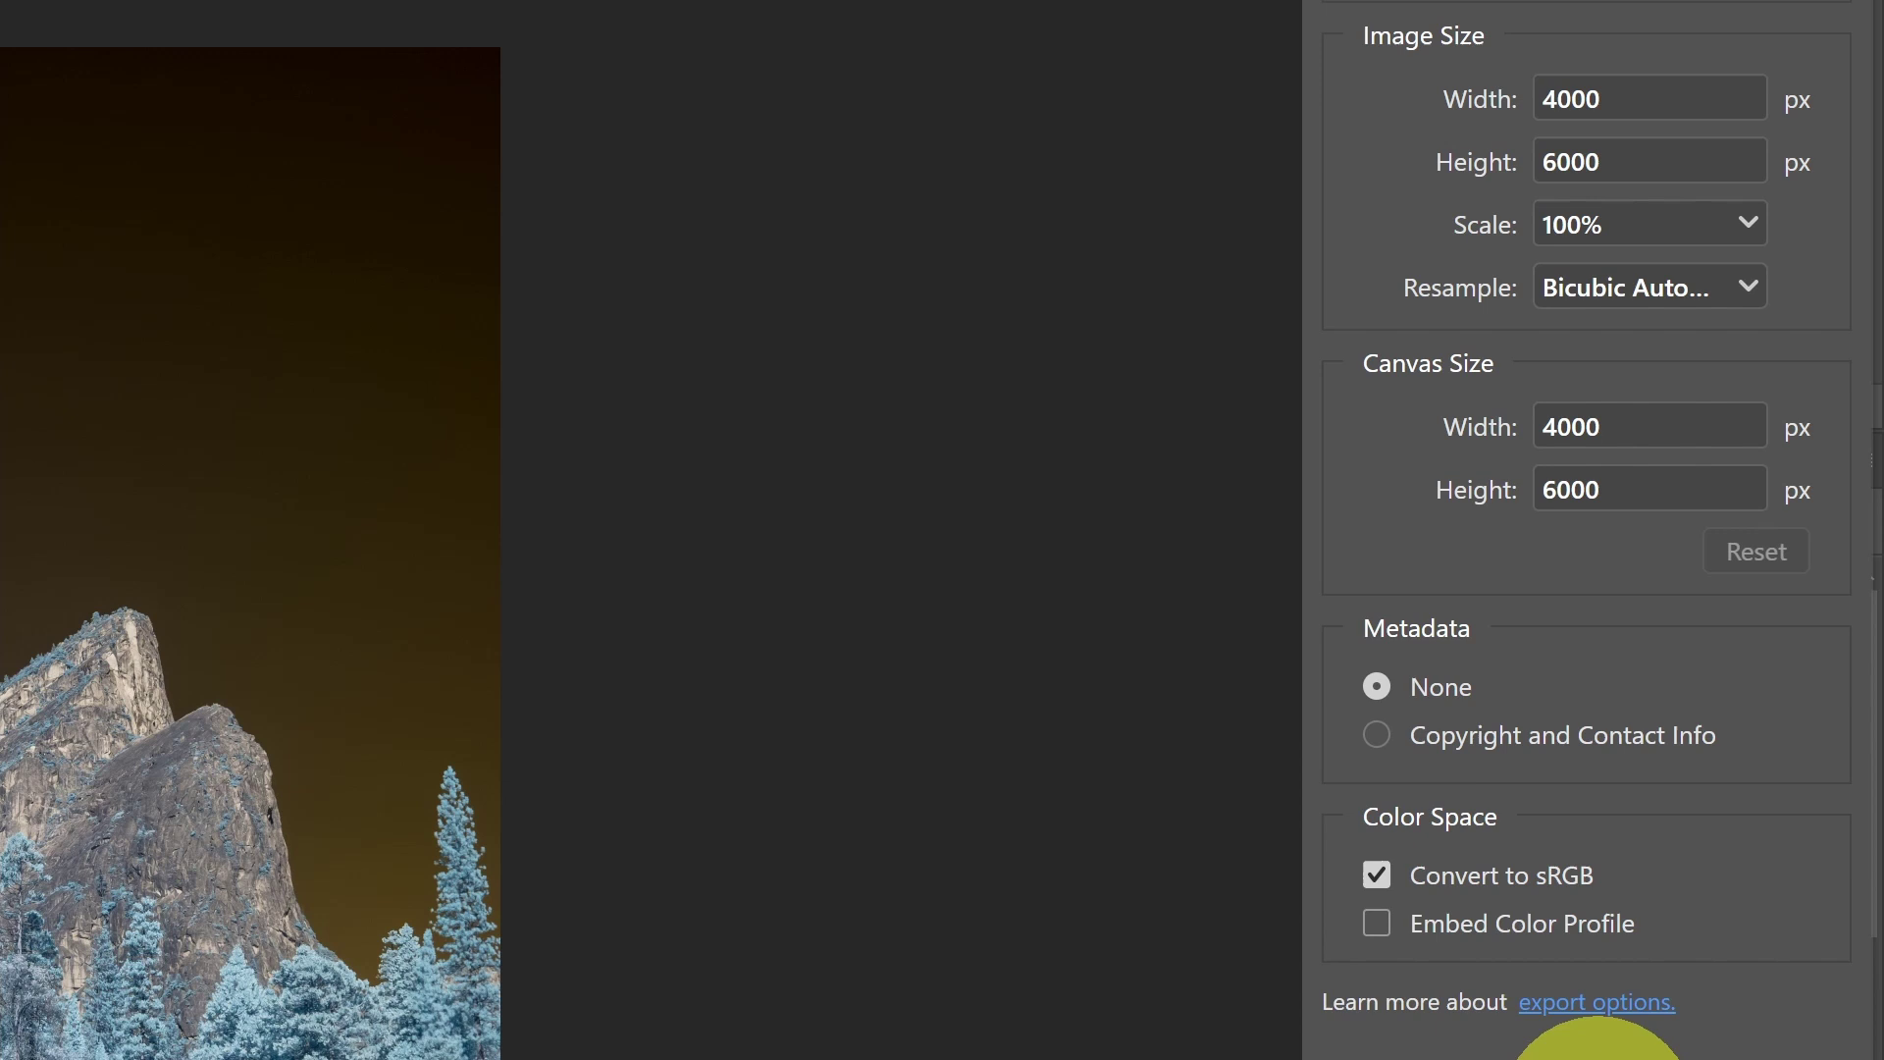
click(1500, 888)
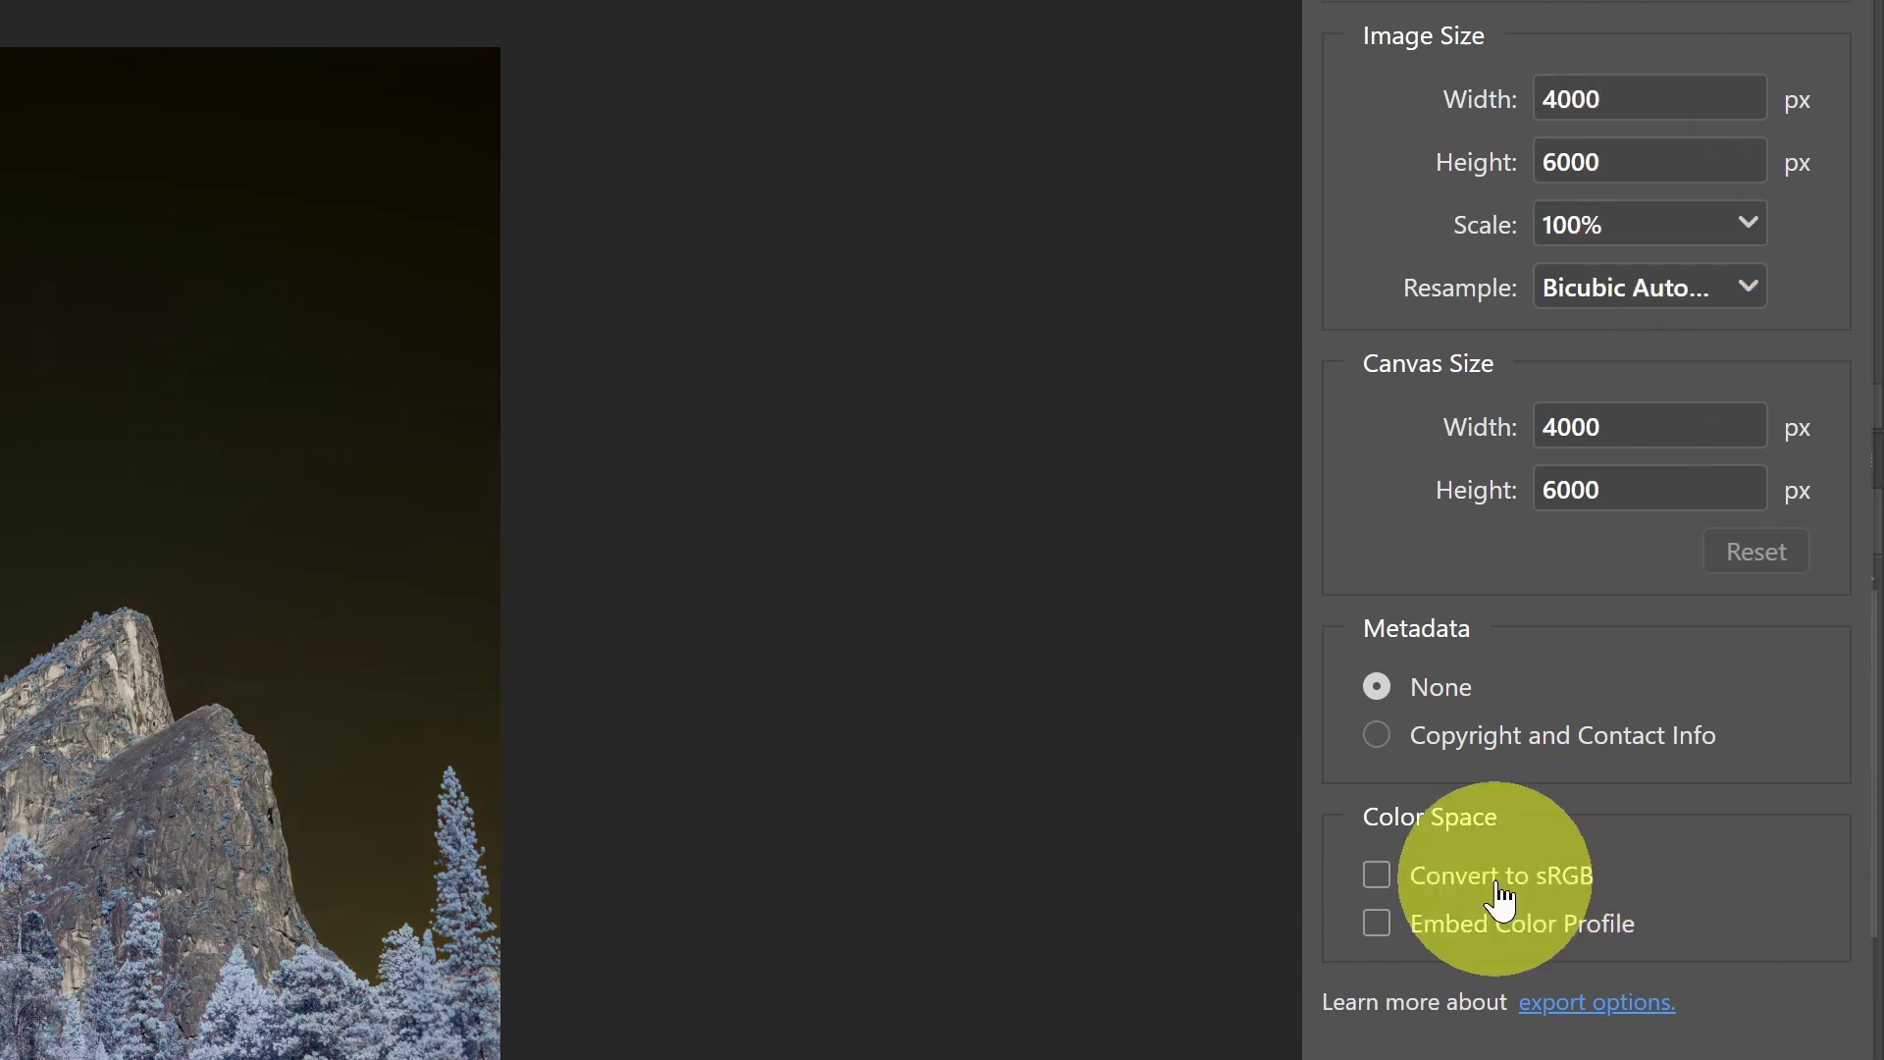
click(1377, 874)
click(1794, 21)
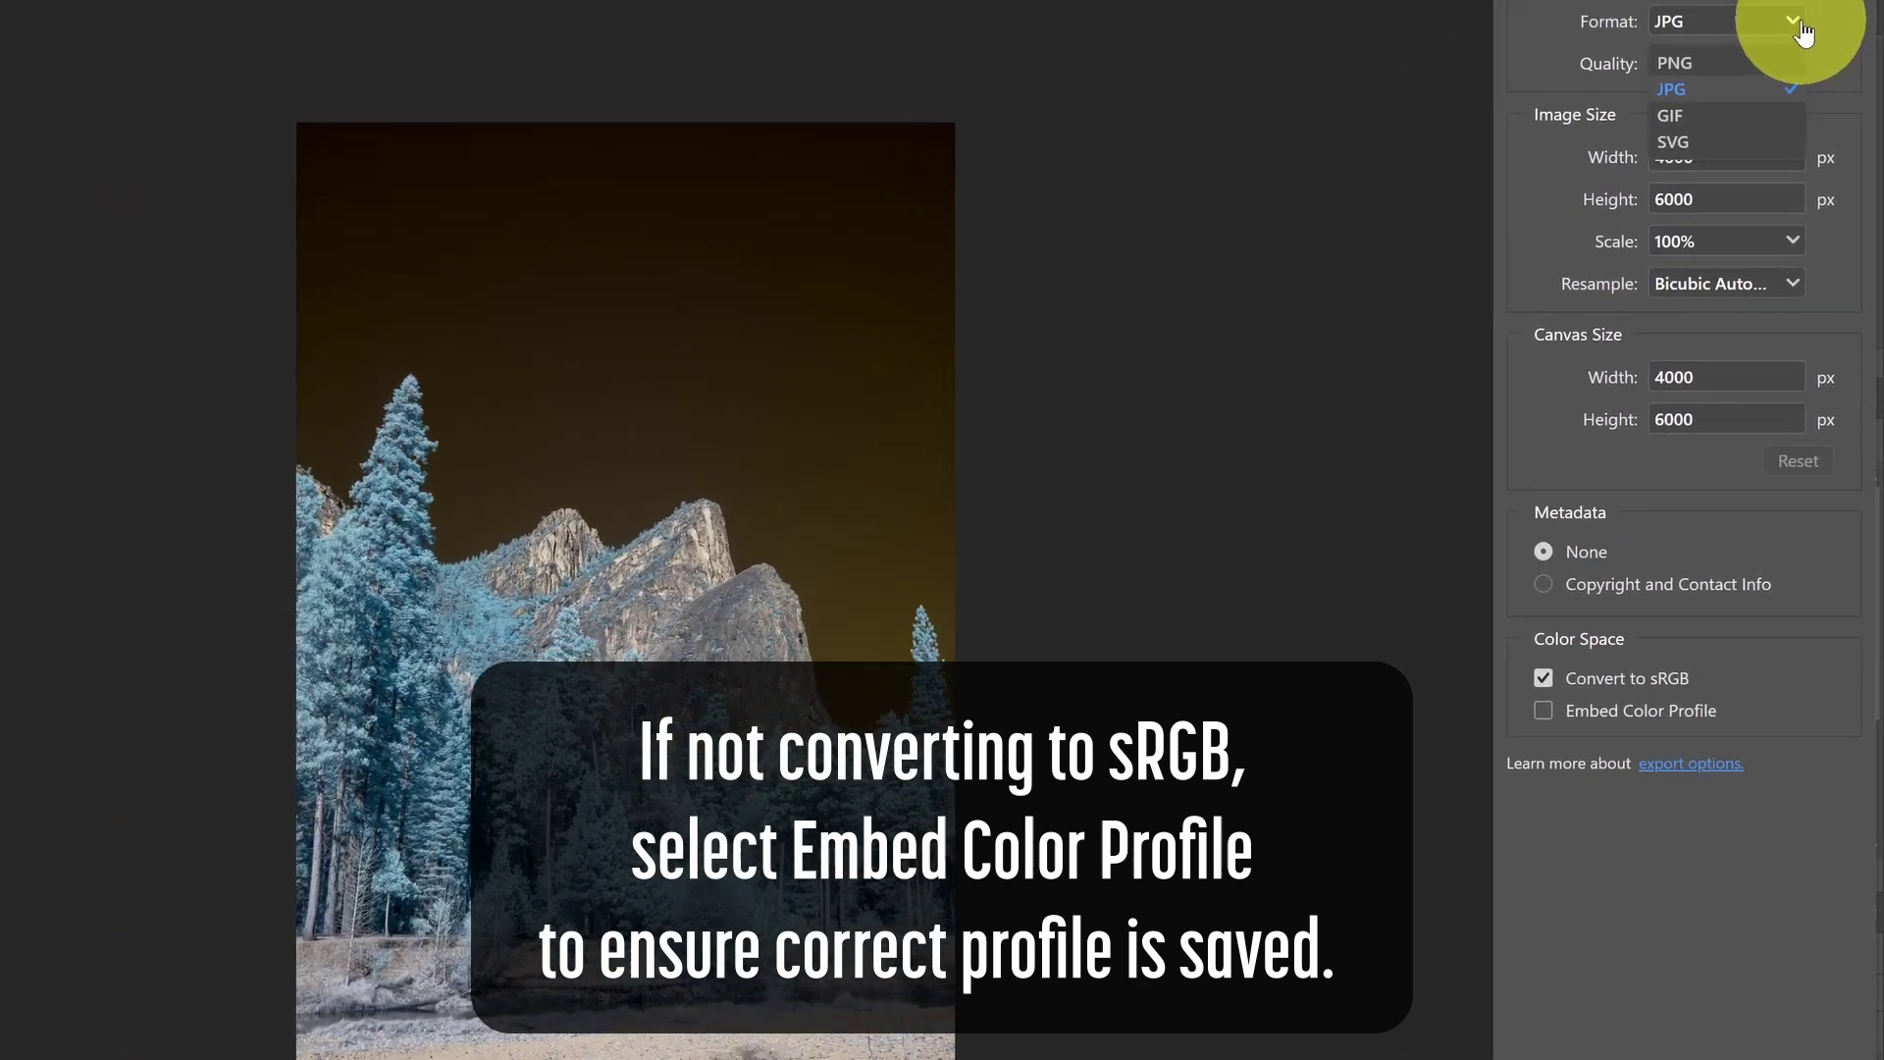
click(1800, 29)
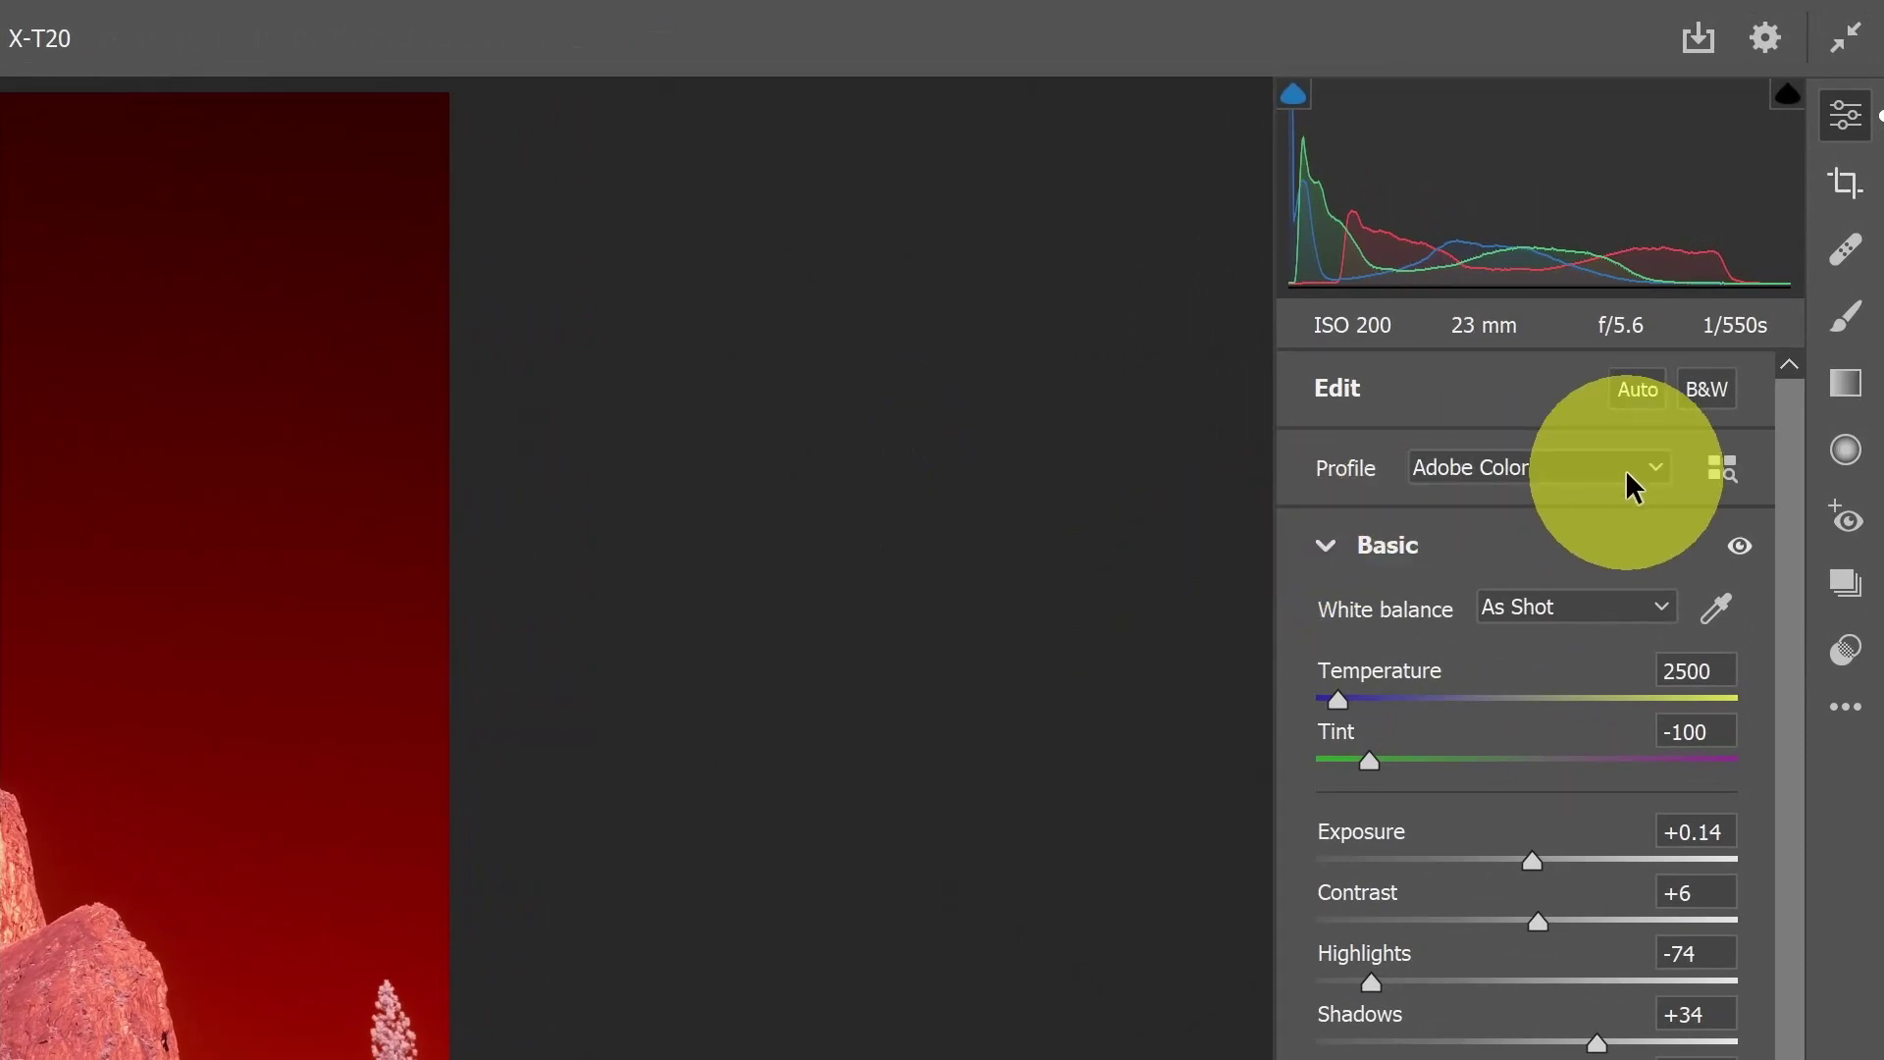
Apply the Infrared Temp -100 profile and start a new custom profile from the presets panel
click(1625, 470)
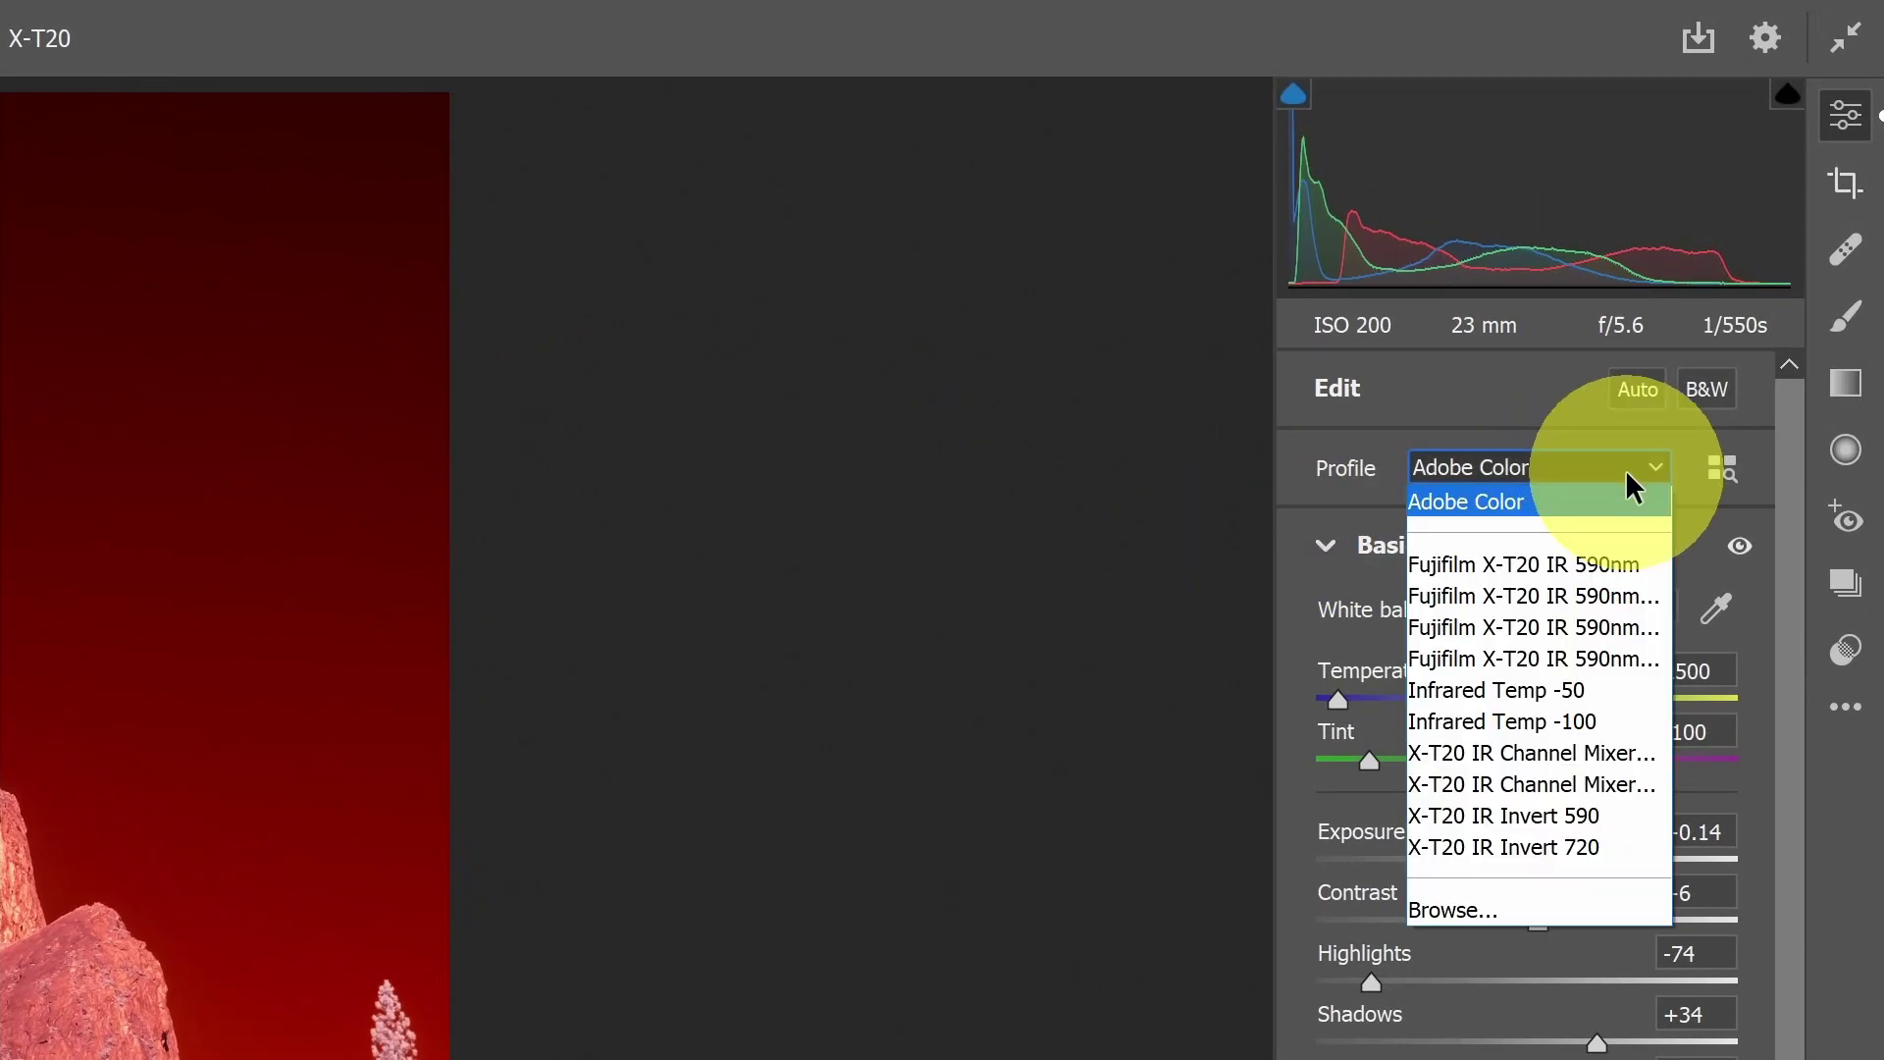
click(1515, 725)
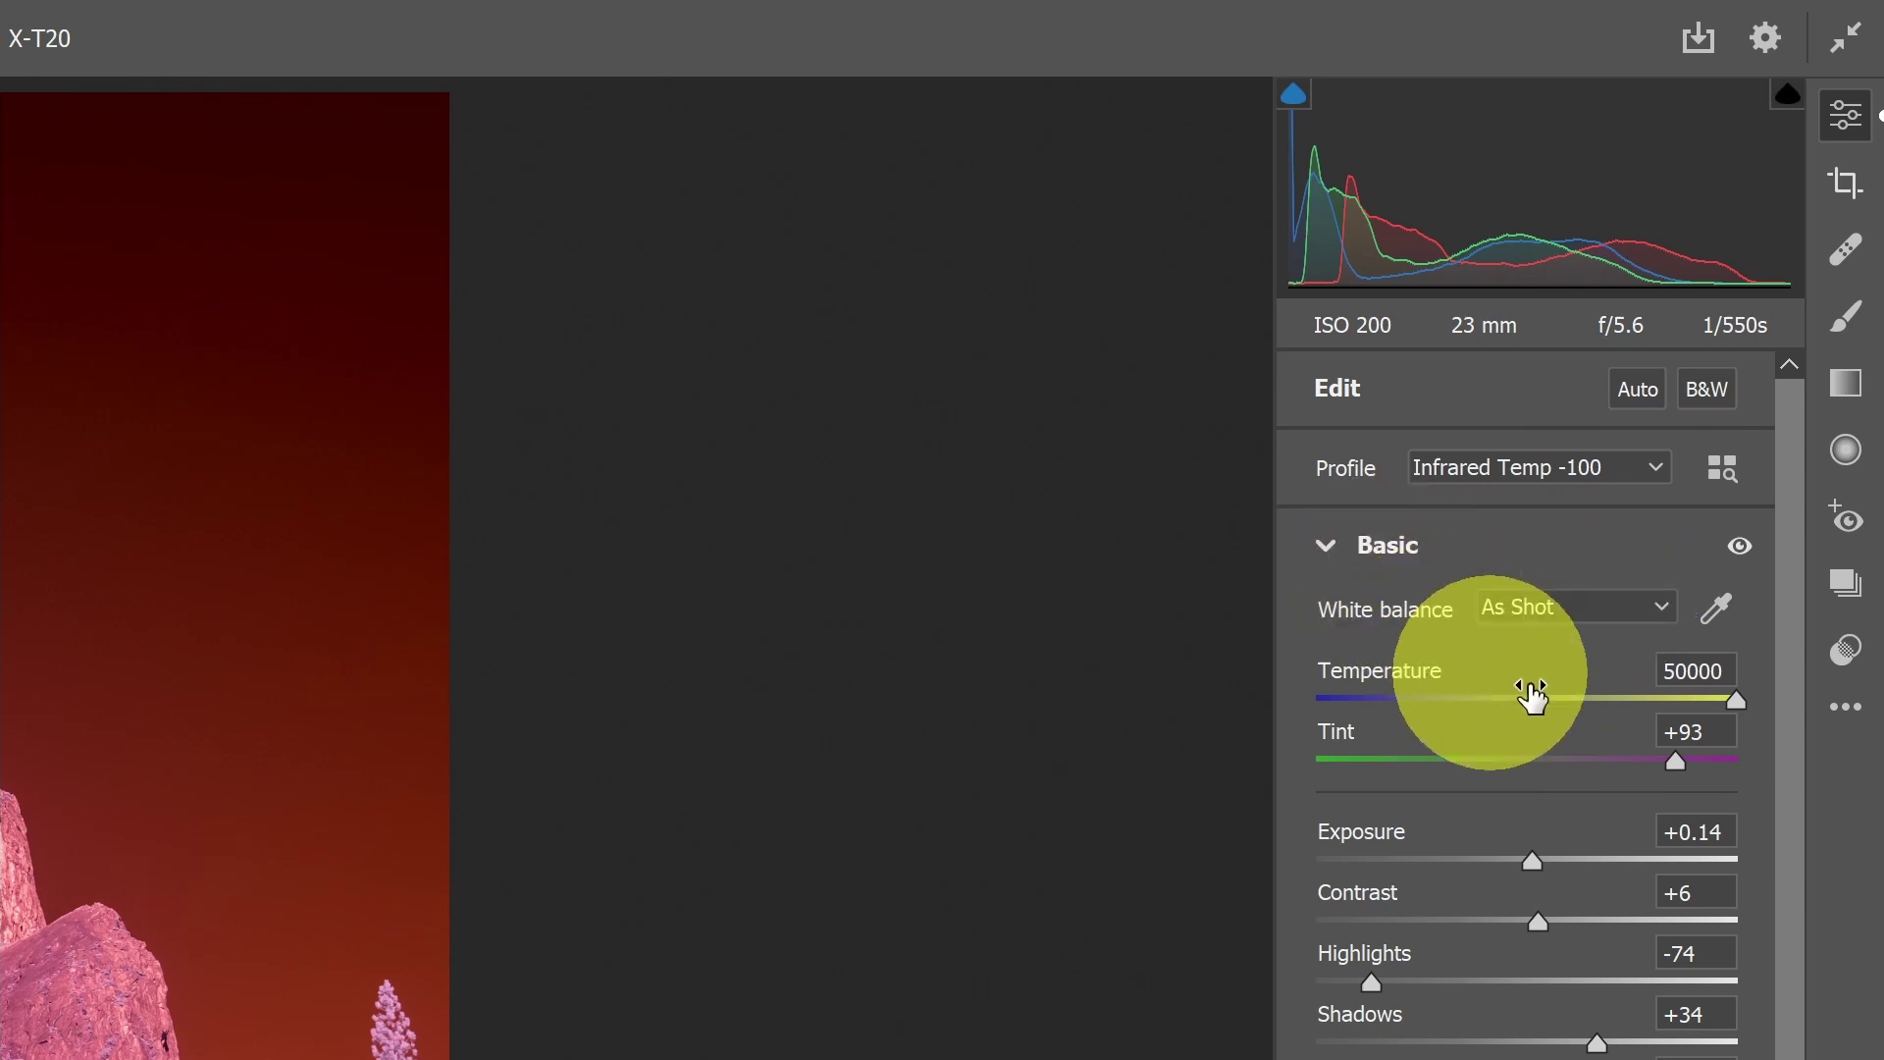
click(1836, 651)
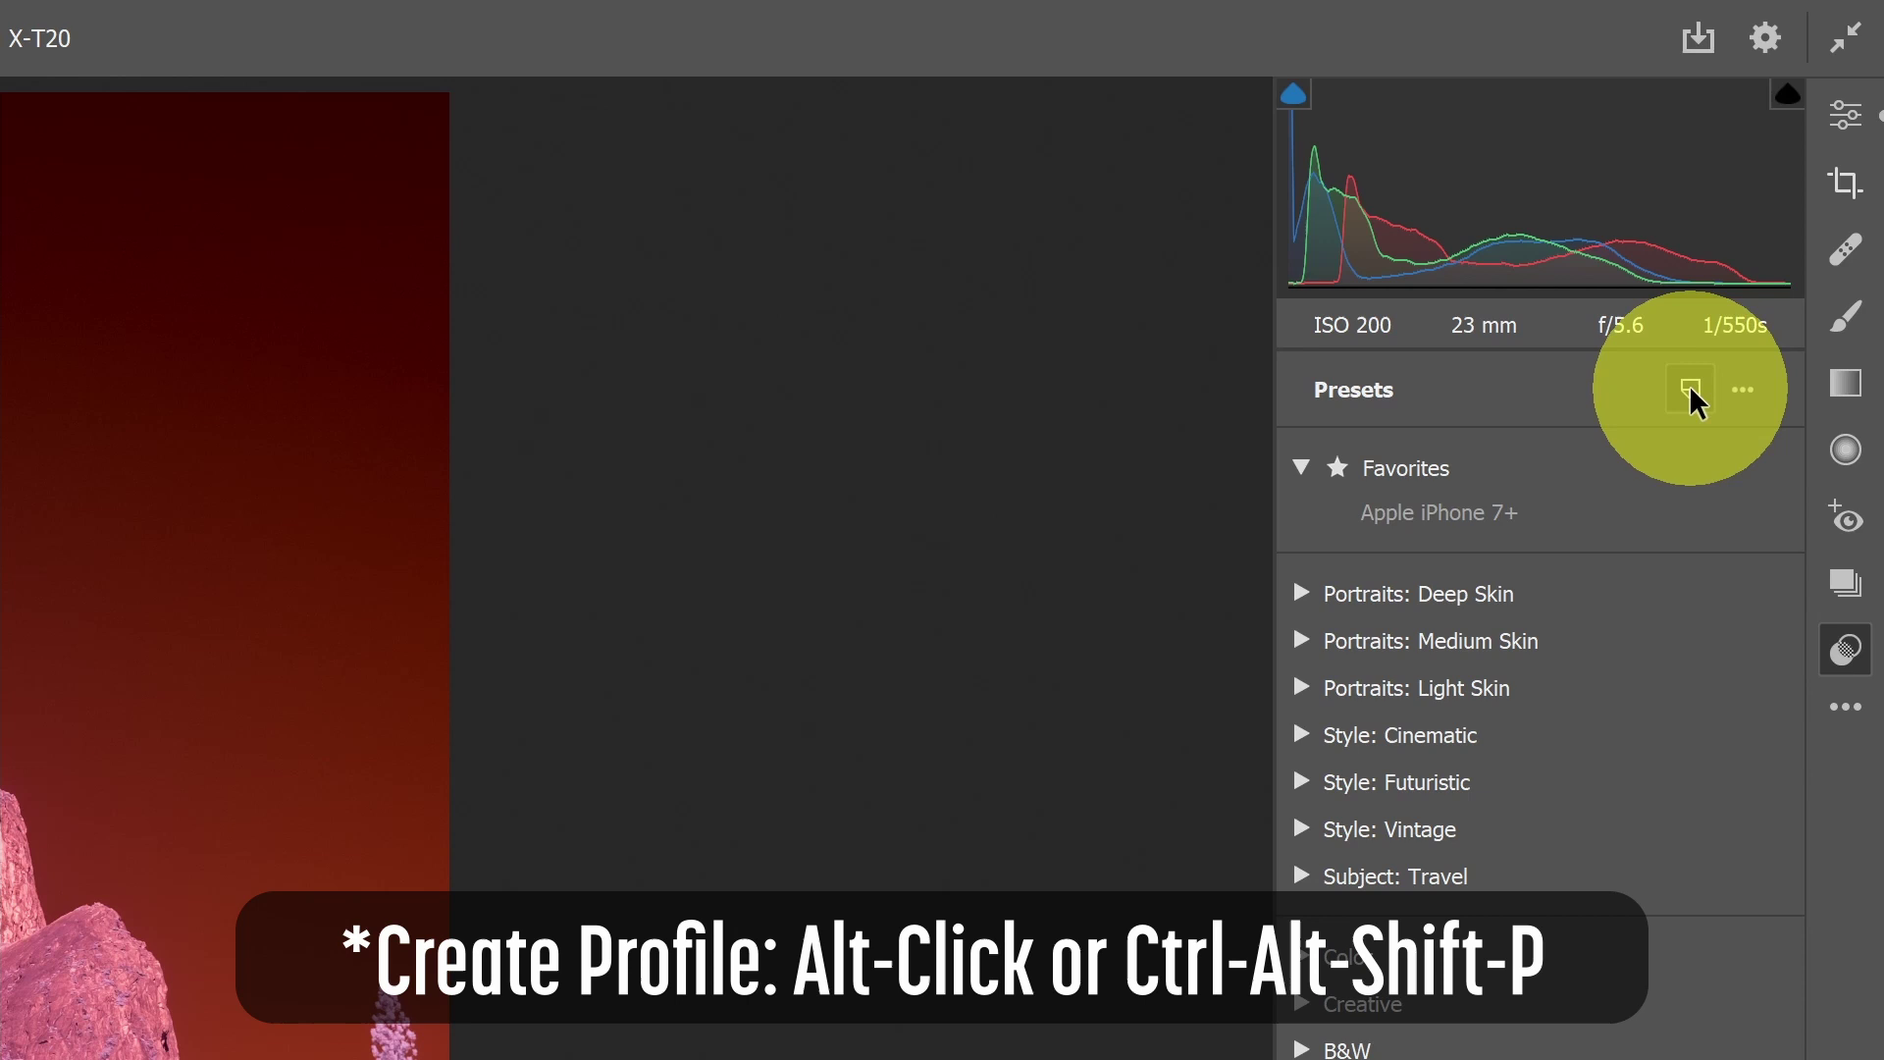
alt+click(1688, 385)
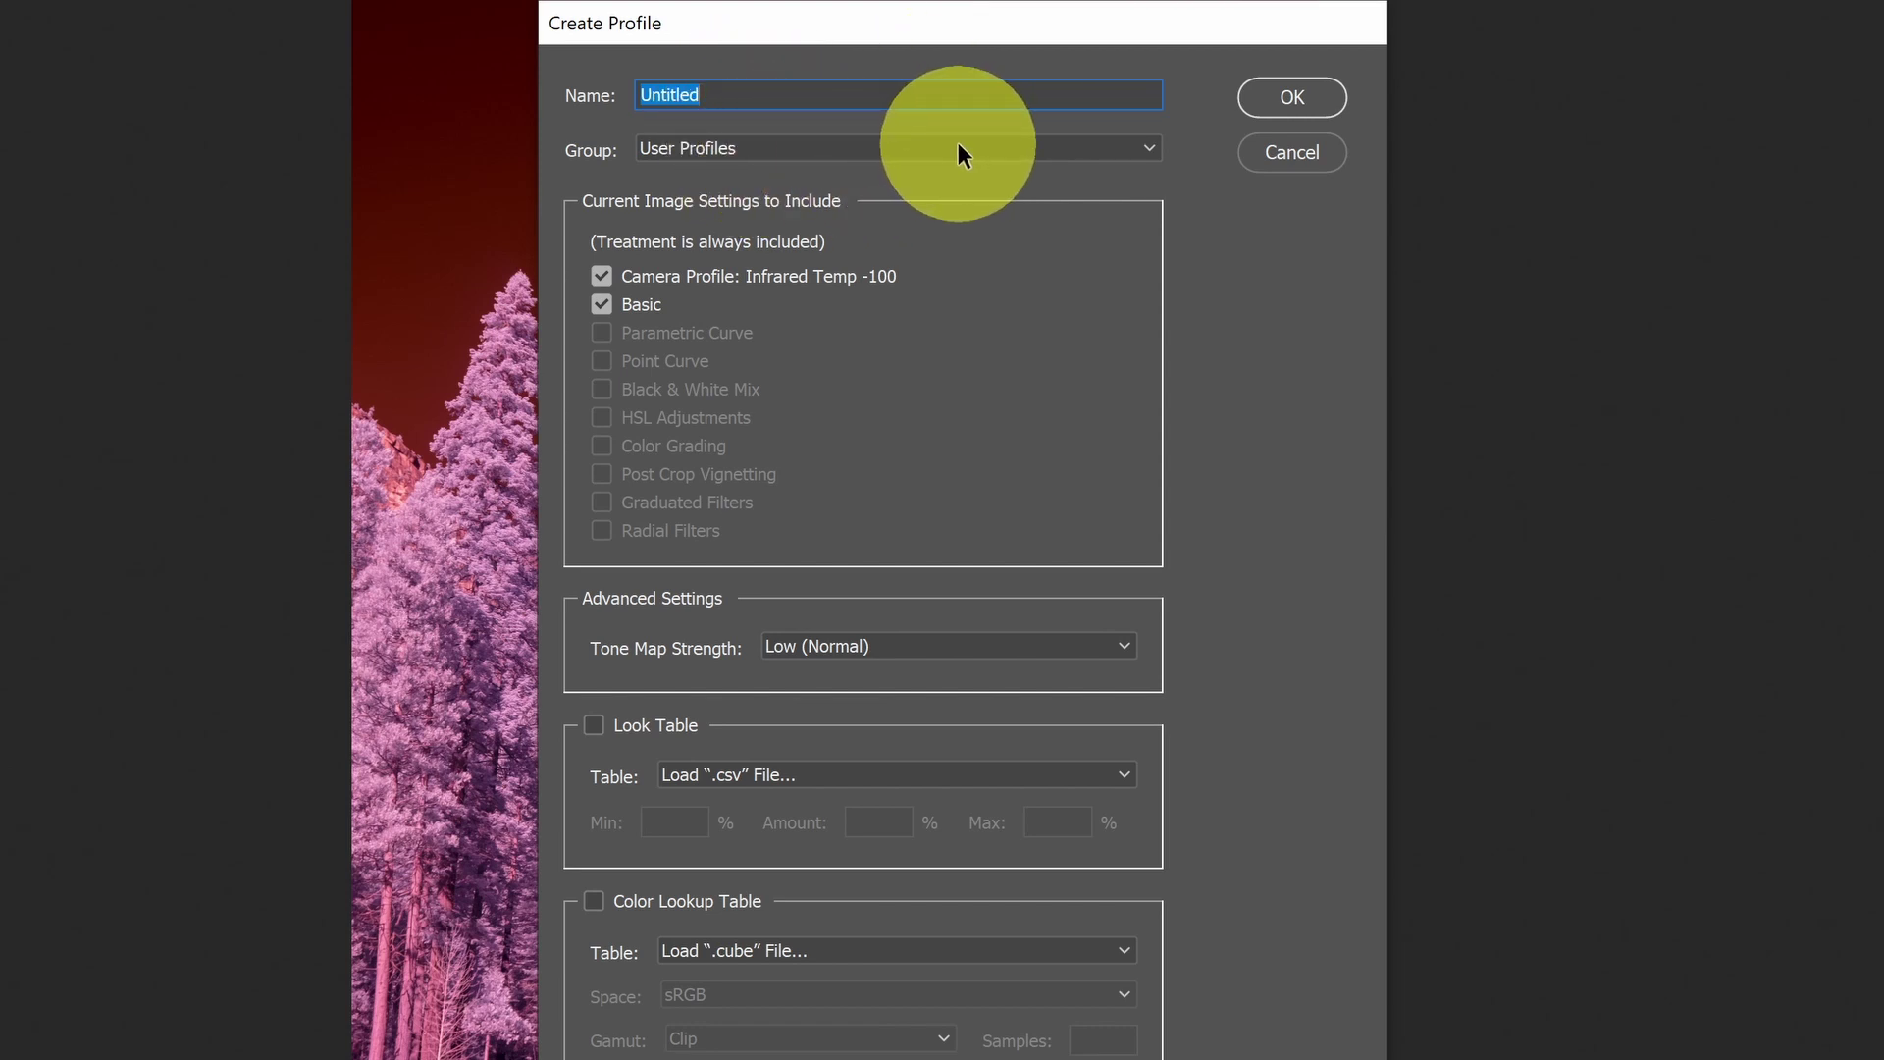
Exclude Basic settings and load Color Infrared Channel Mixer 32 Medium.cube as the profile's lookup table
click(600, 308)
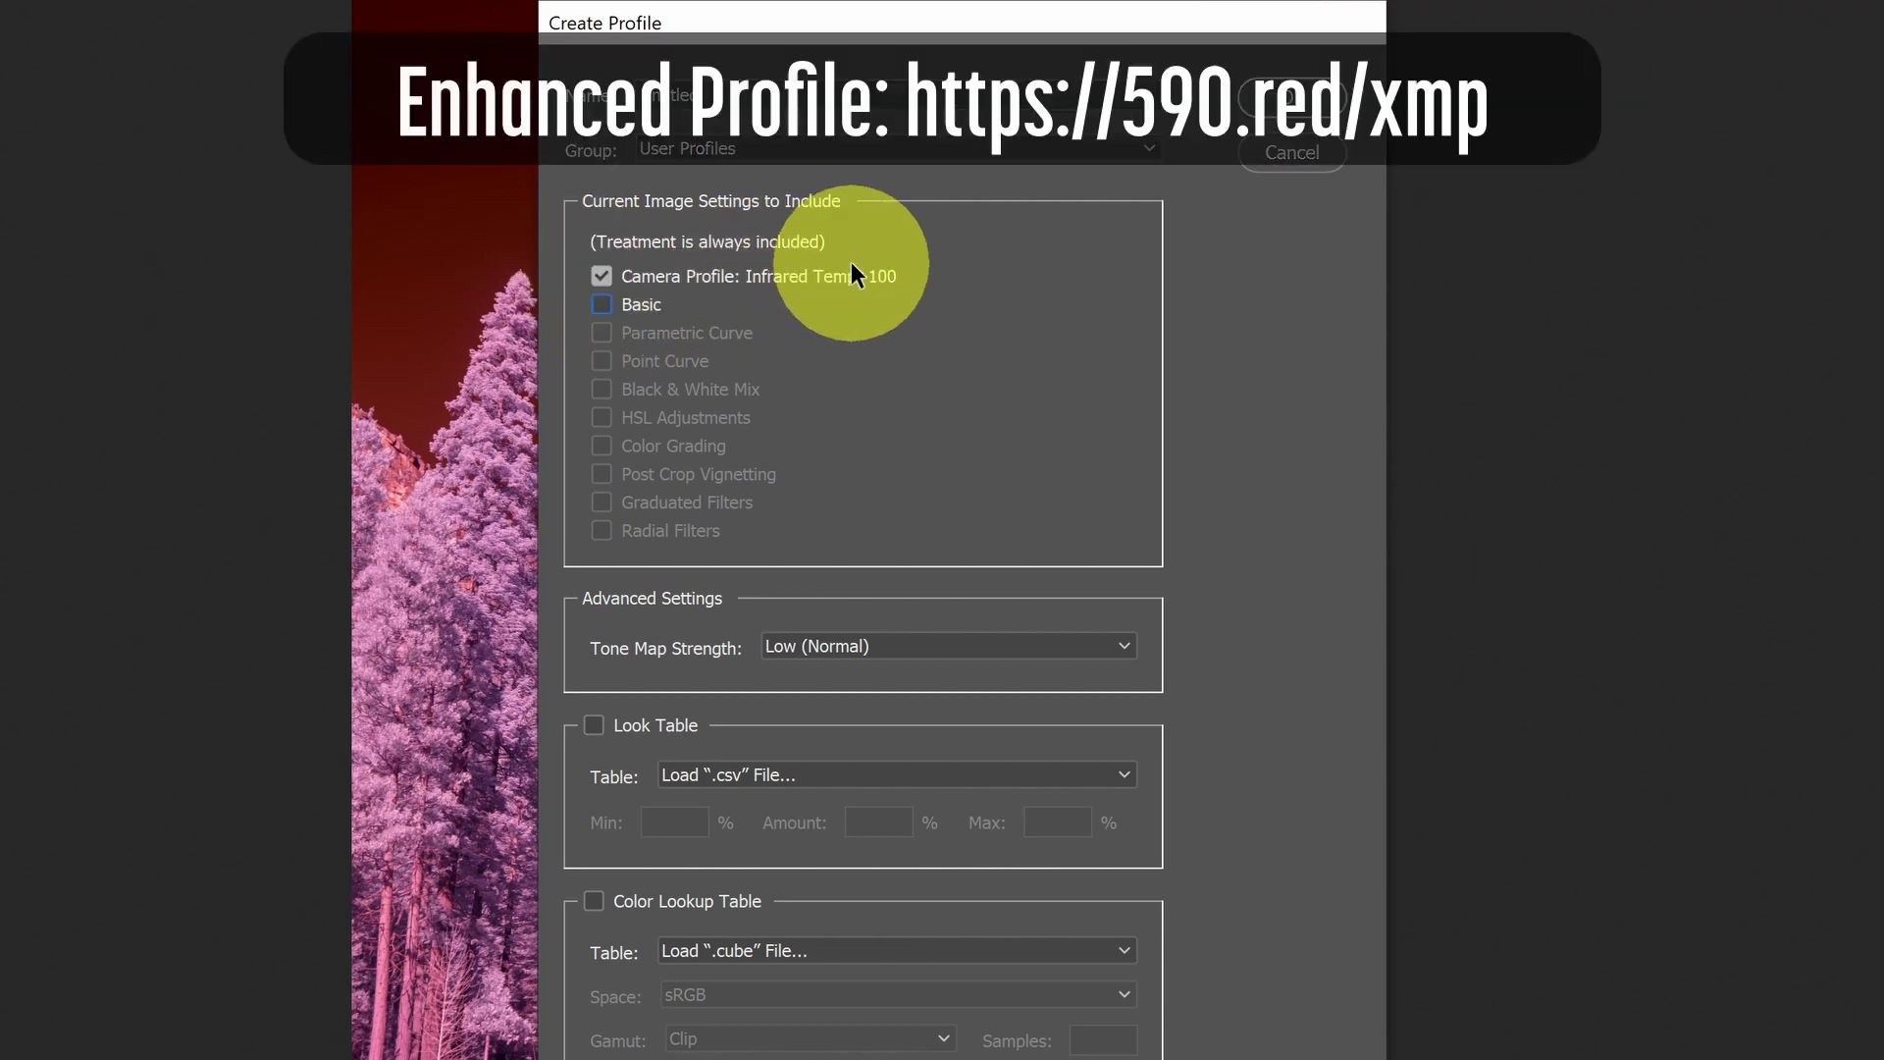
click(663, 904)
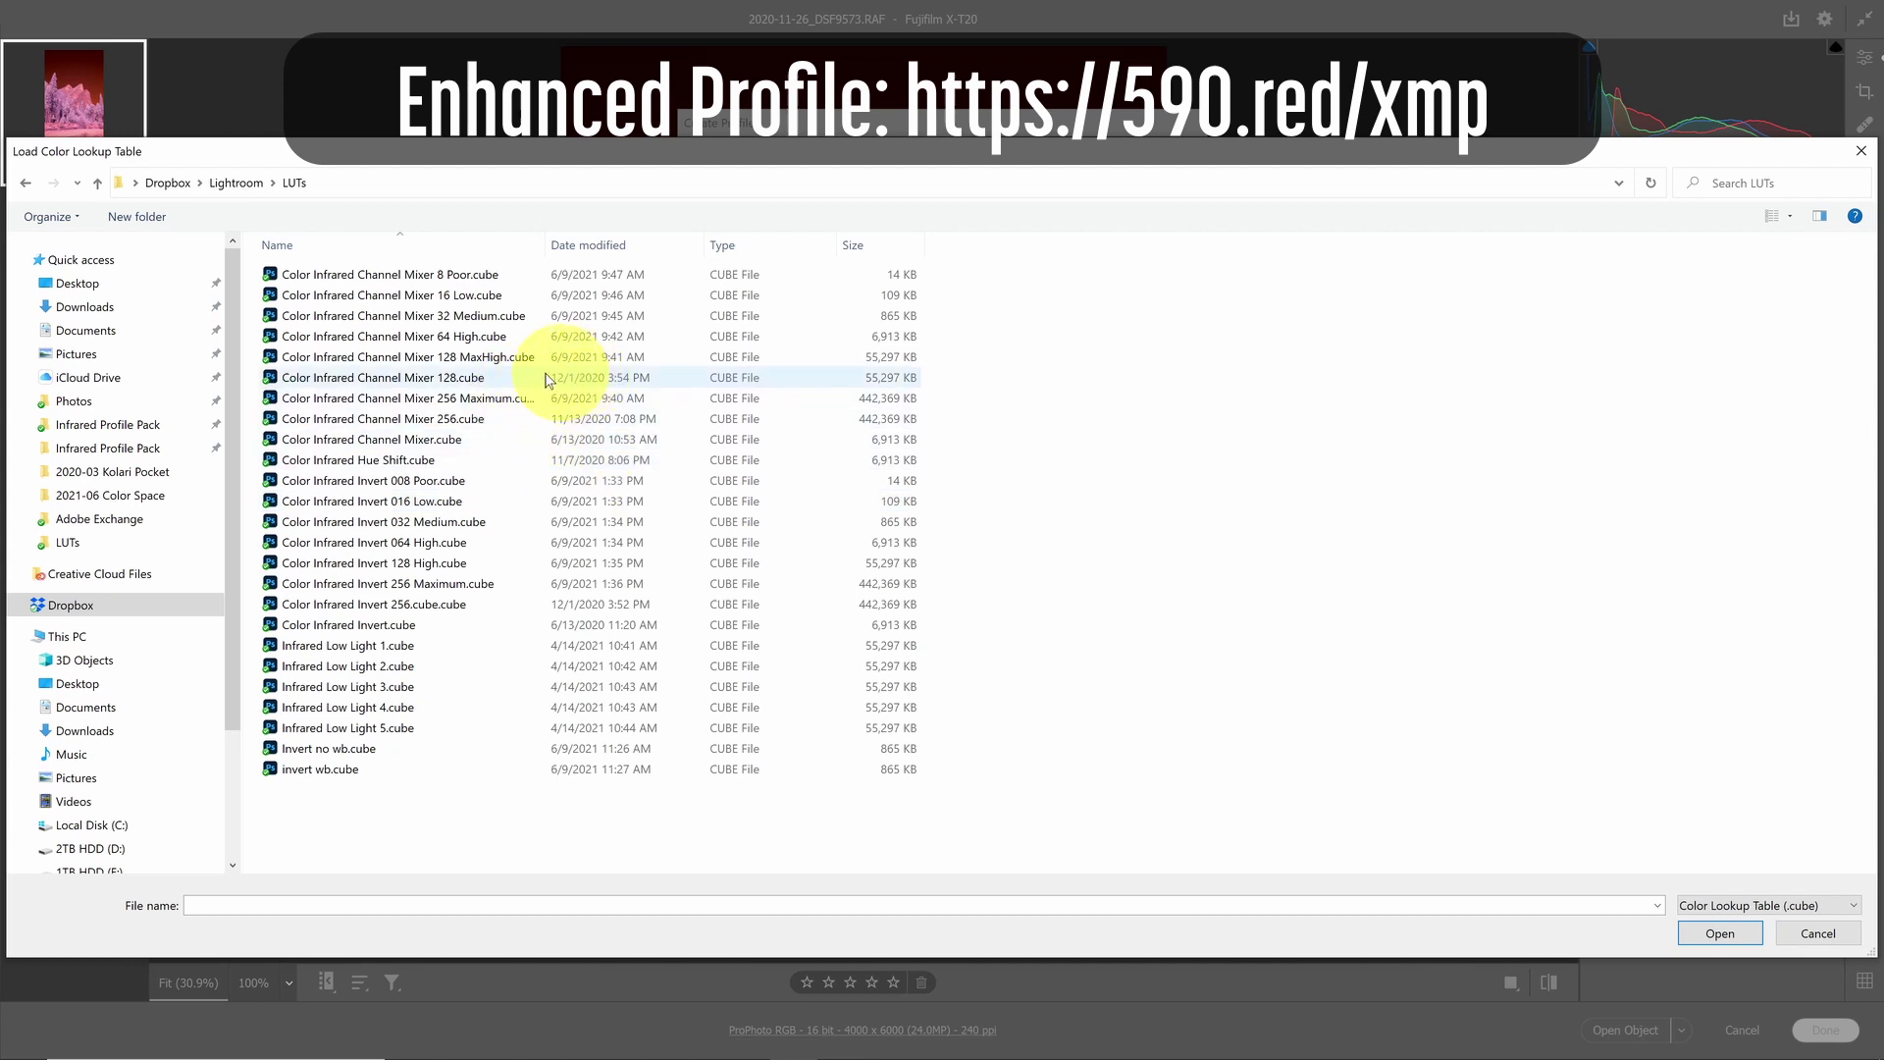
click(432, 324)
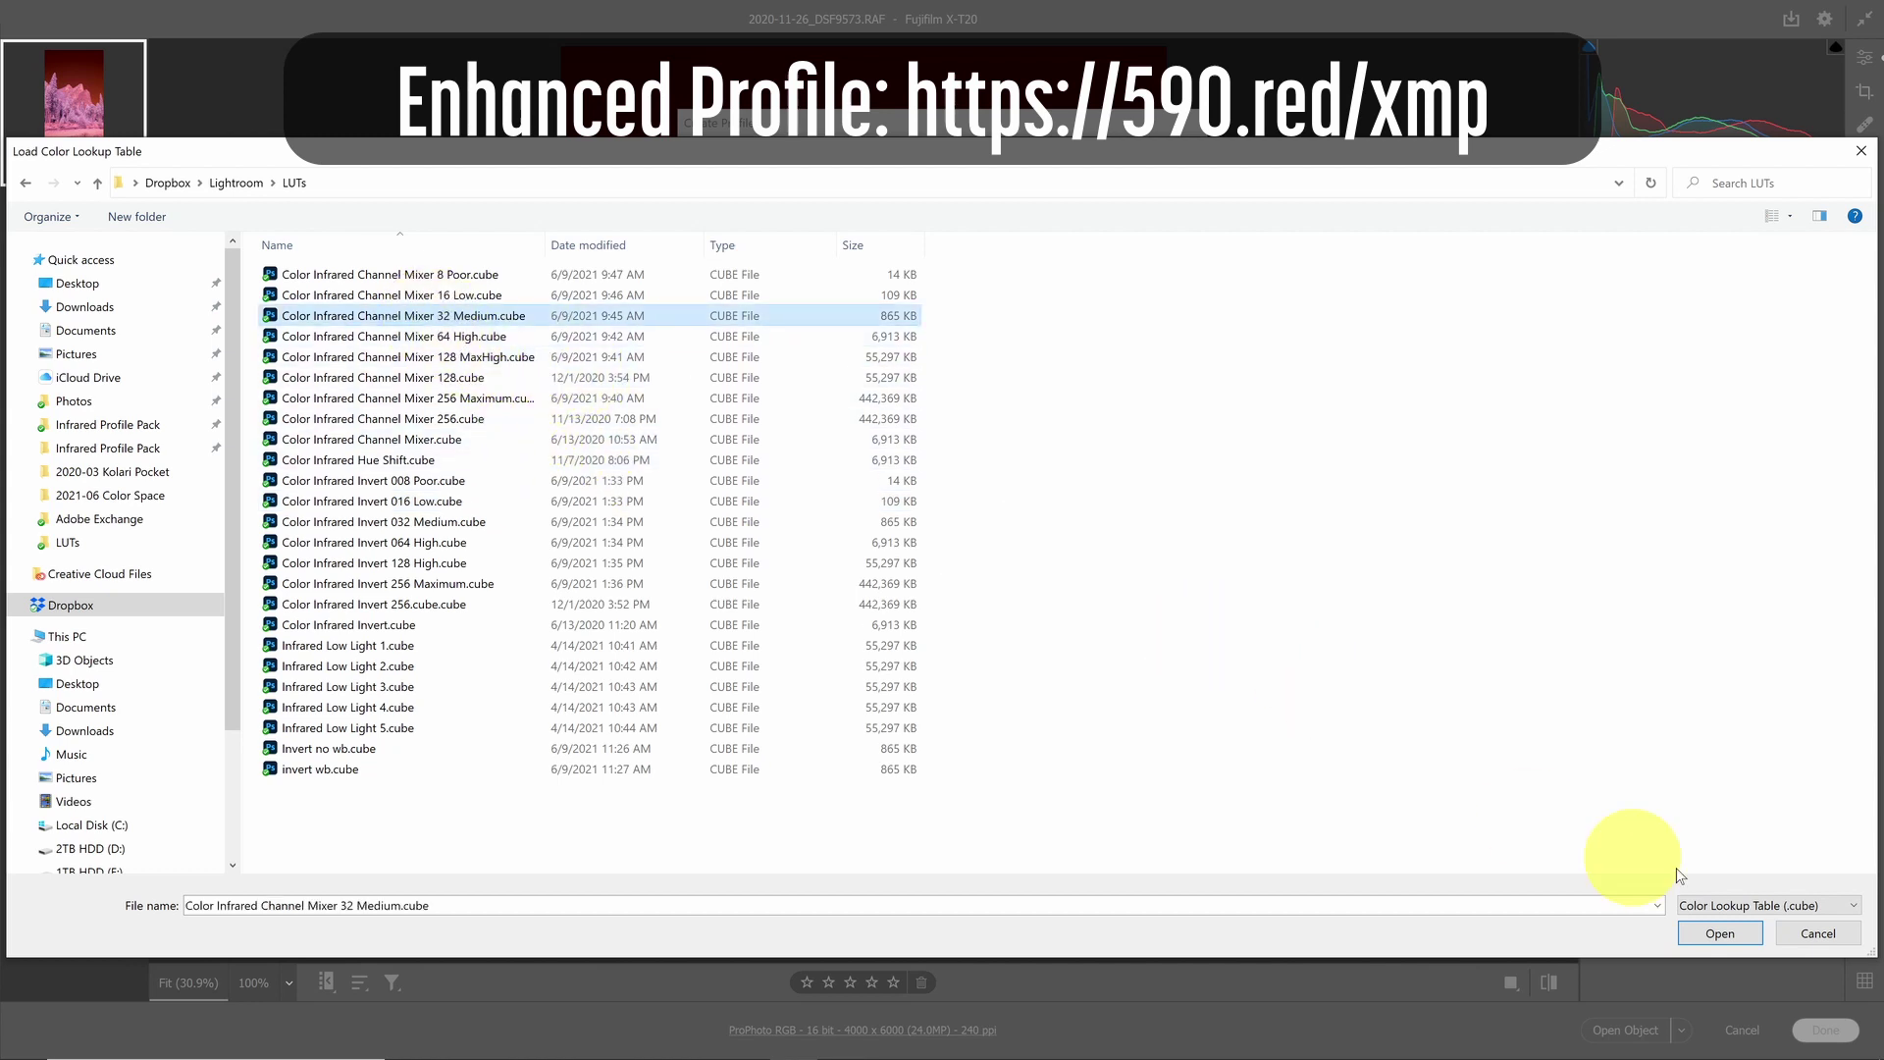
click(1719, 936)
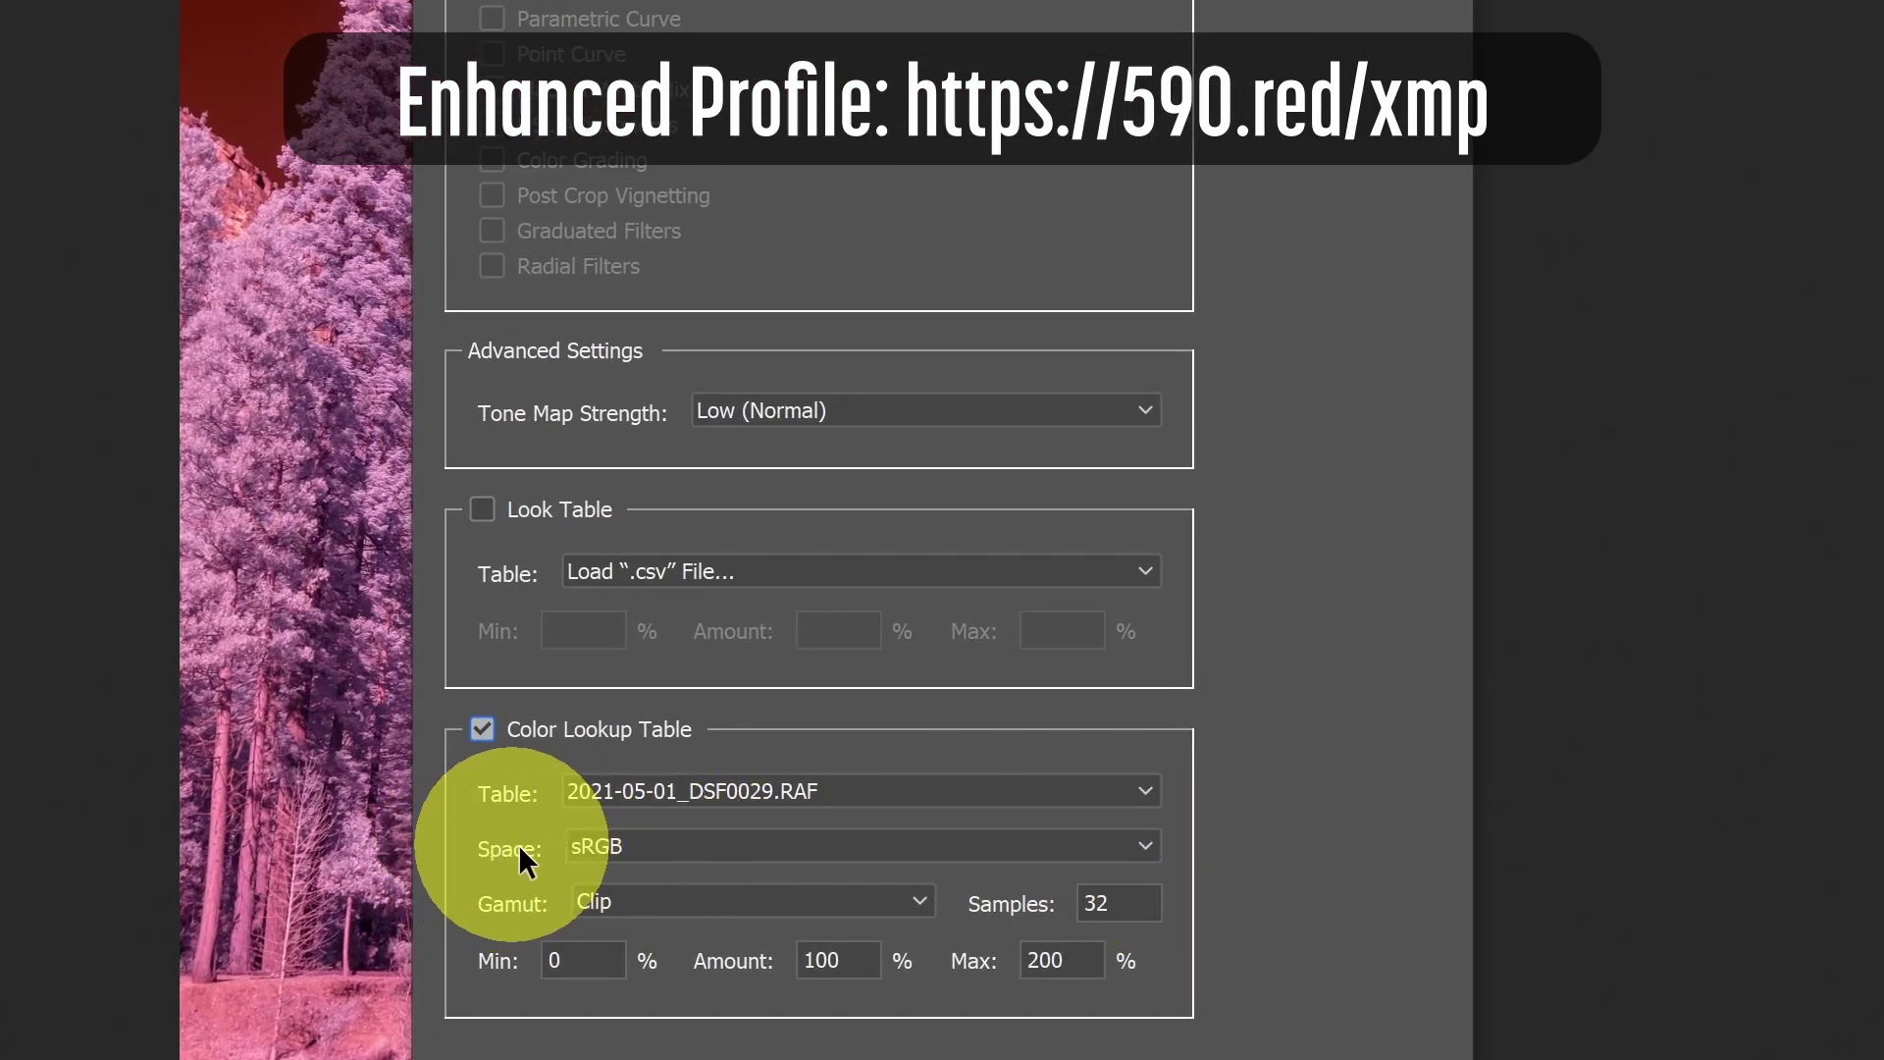
Set the Color Lookup Table's space to ProPhoto RGB
click(1146, 847)
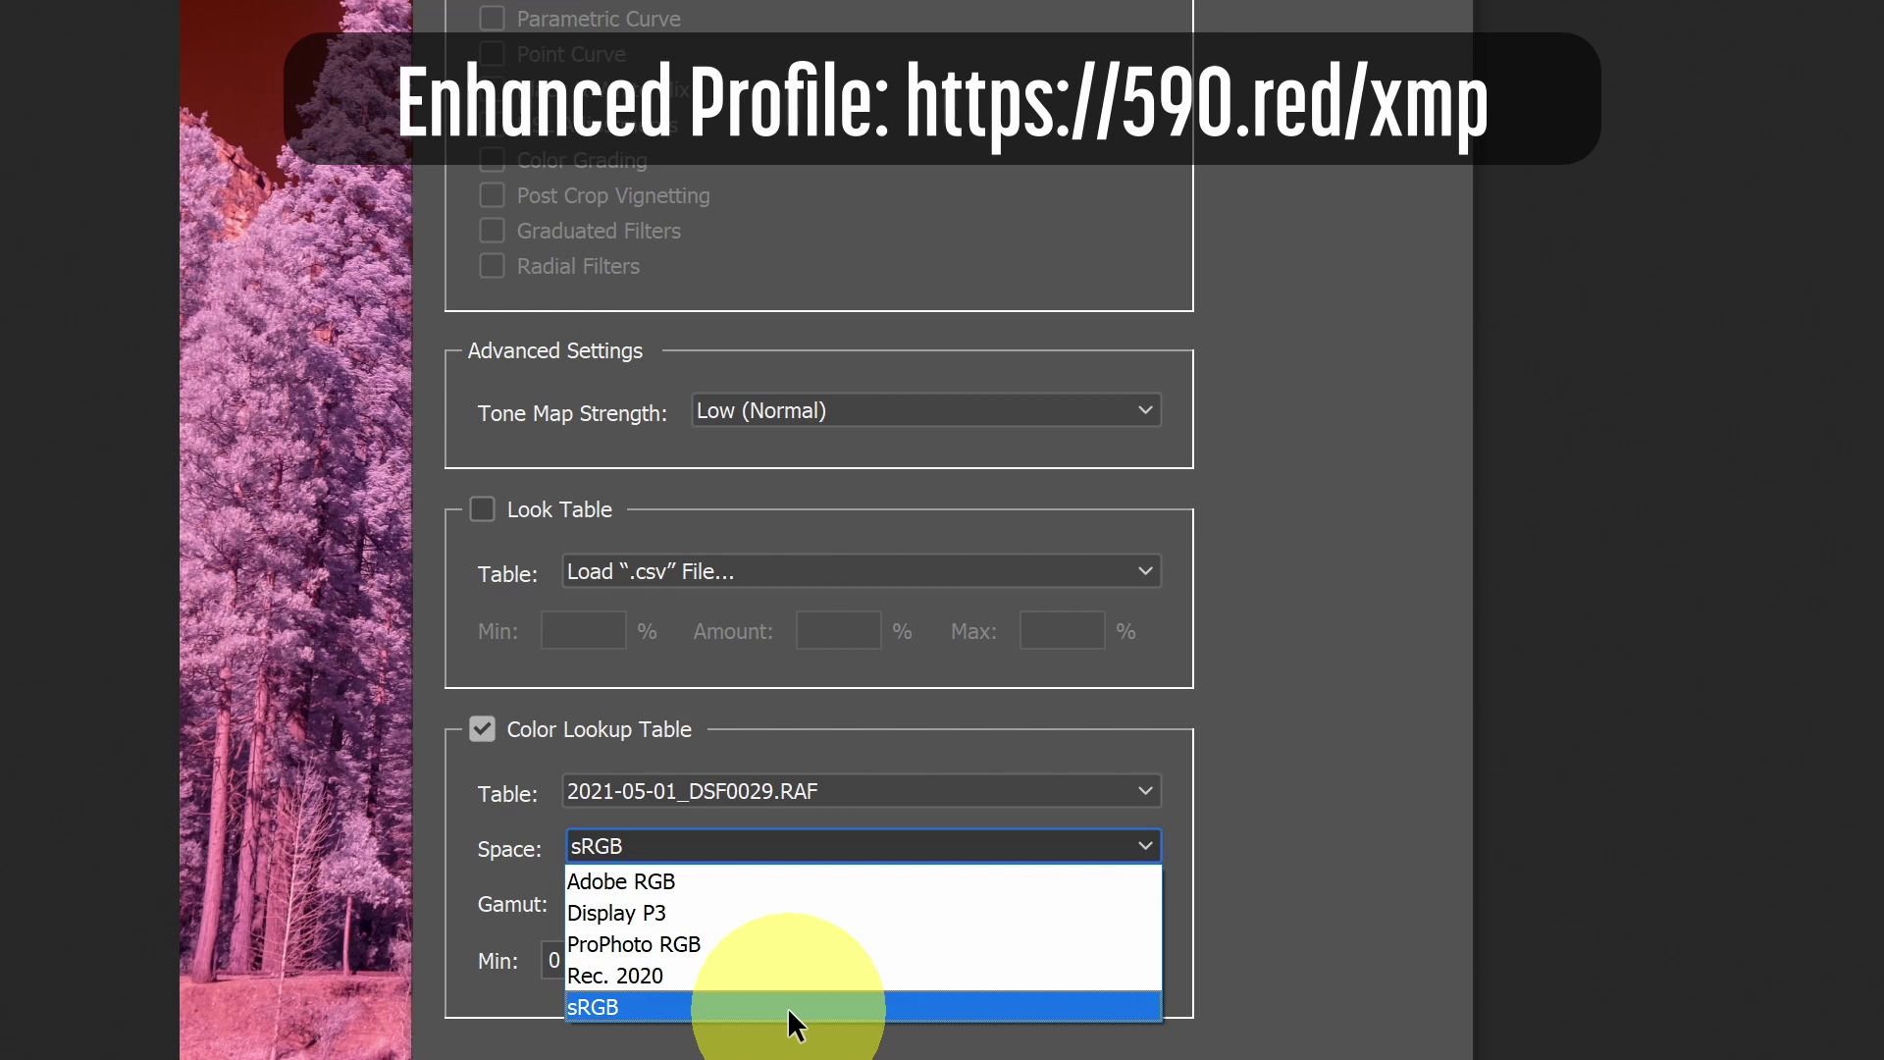
click(707, 947)
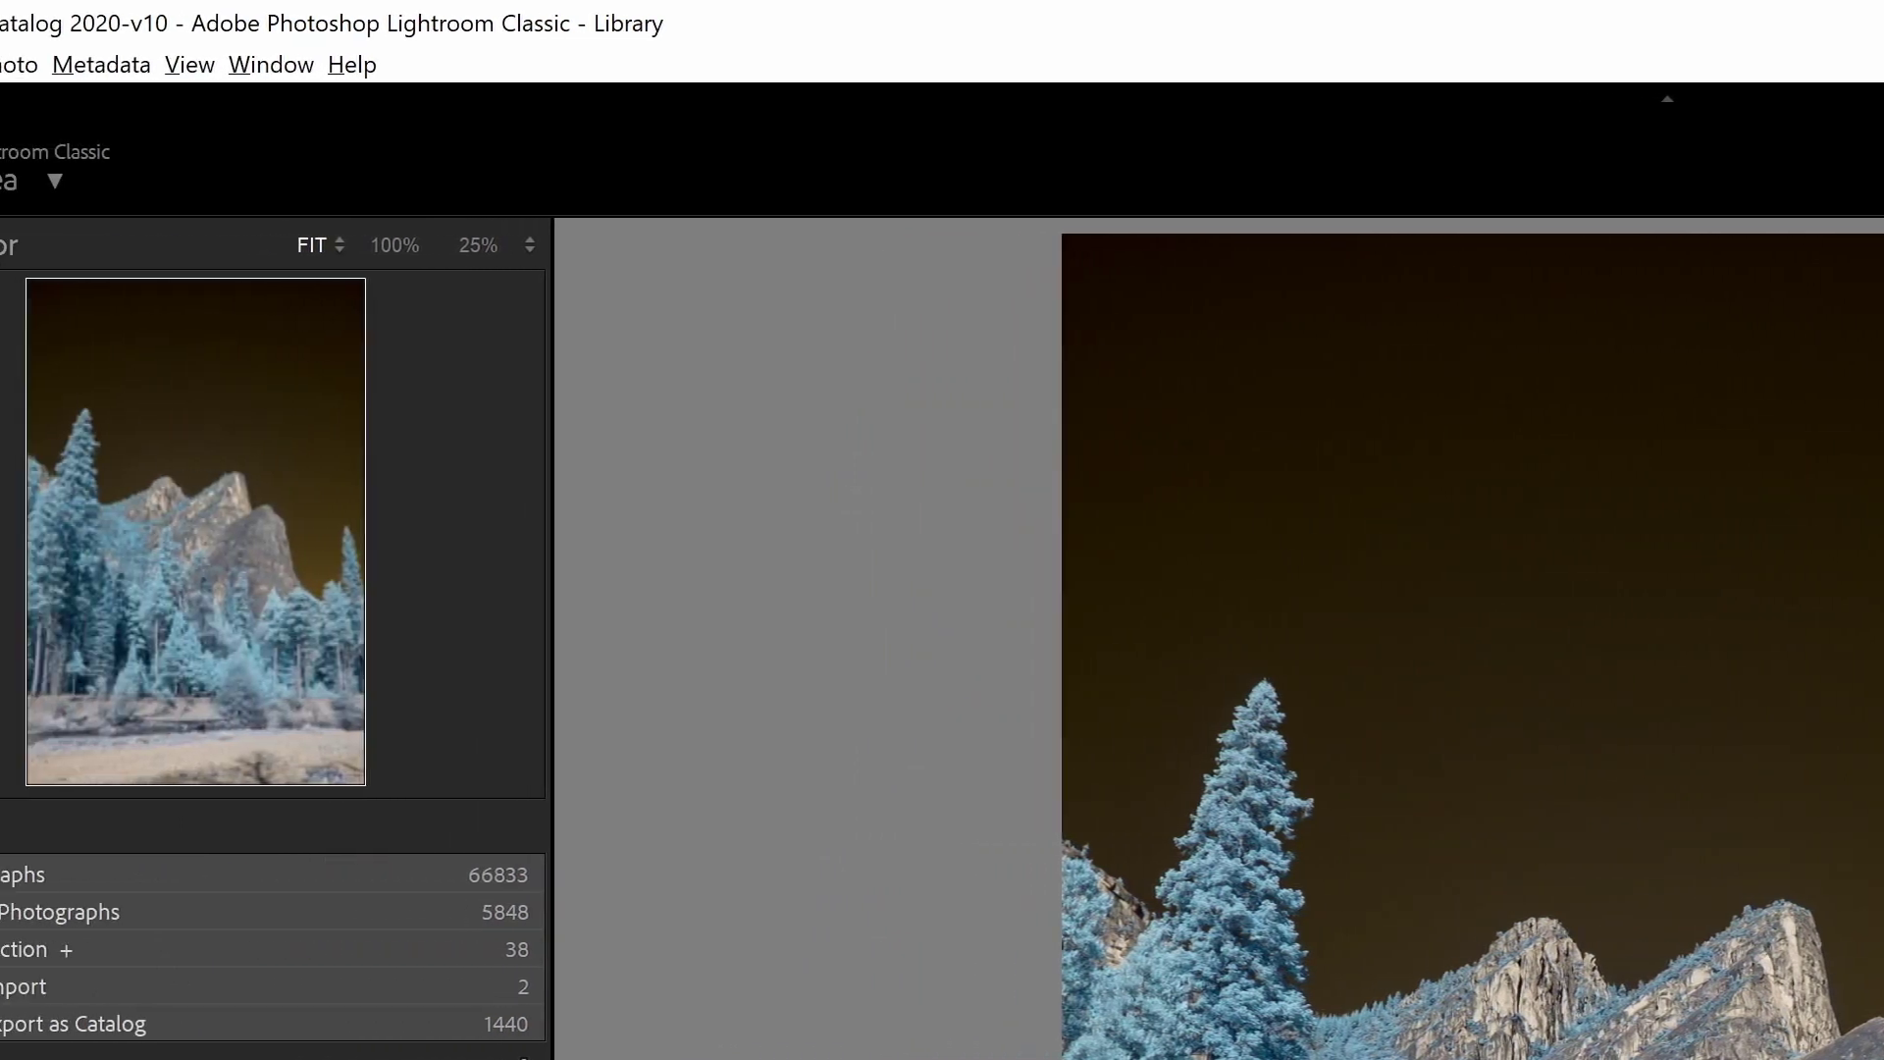
Keep Photoshop external edits as 16-bit ProPhoto RGB TIFF in Lightroom's External Editing preferences
click(76, 65)
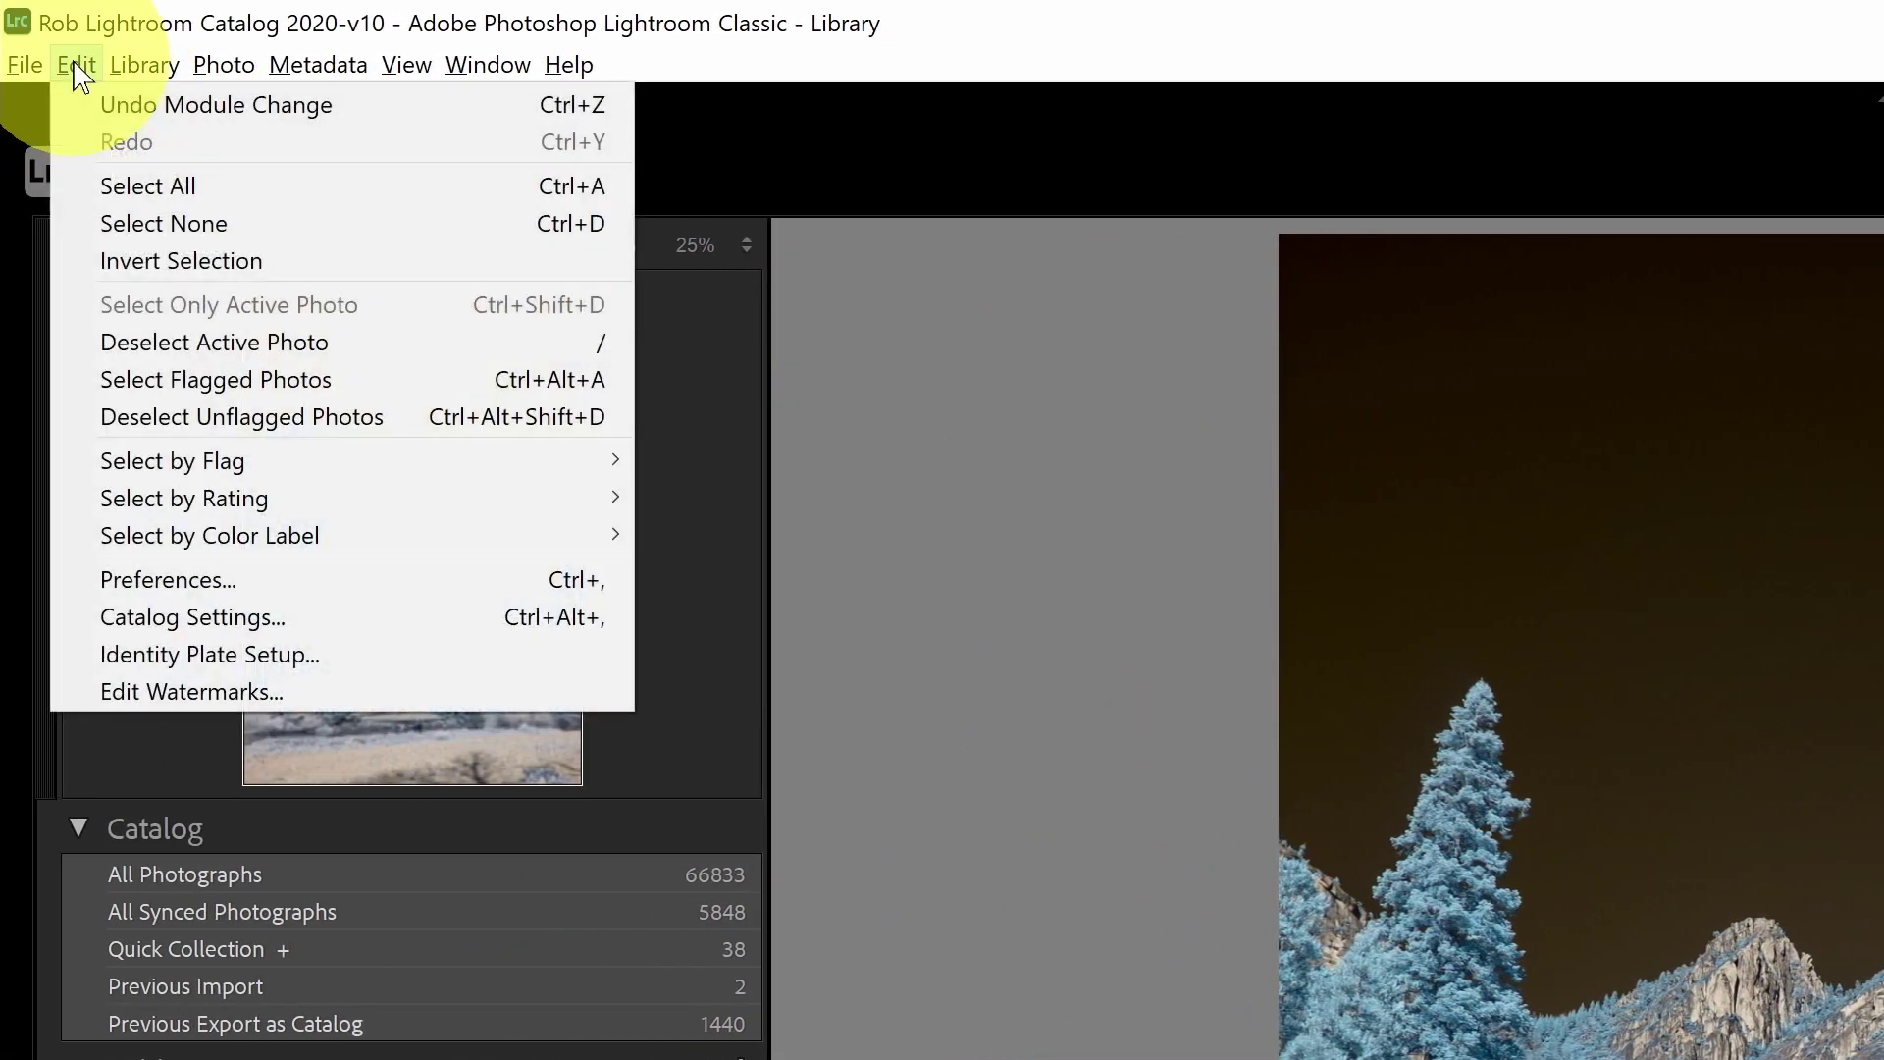
click(187, 578)
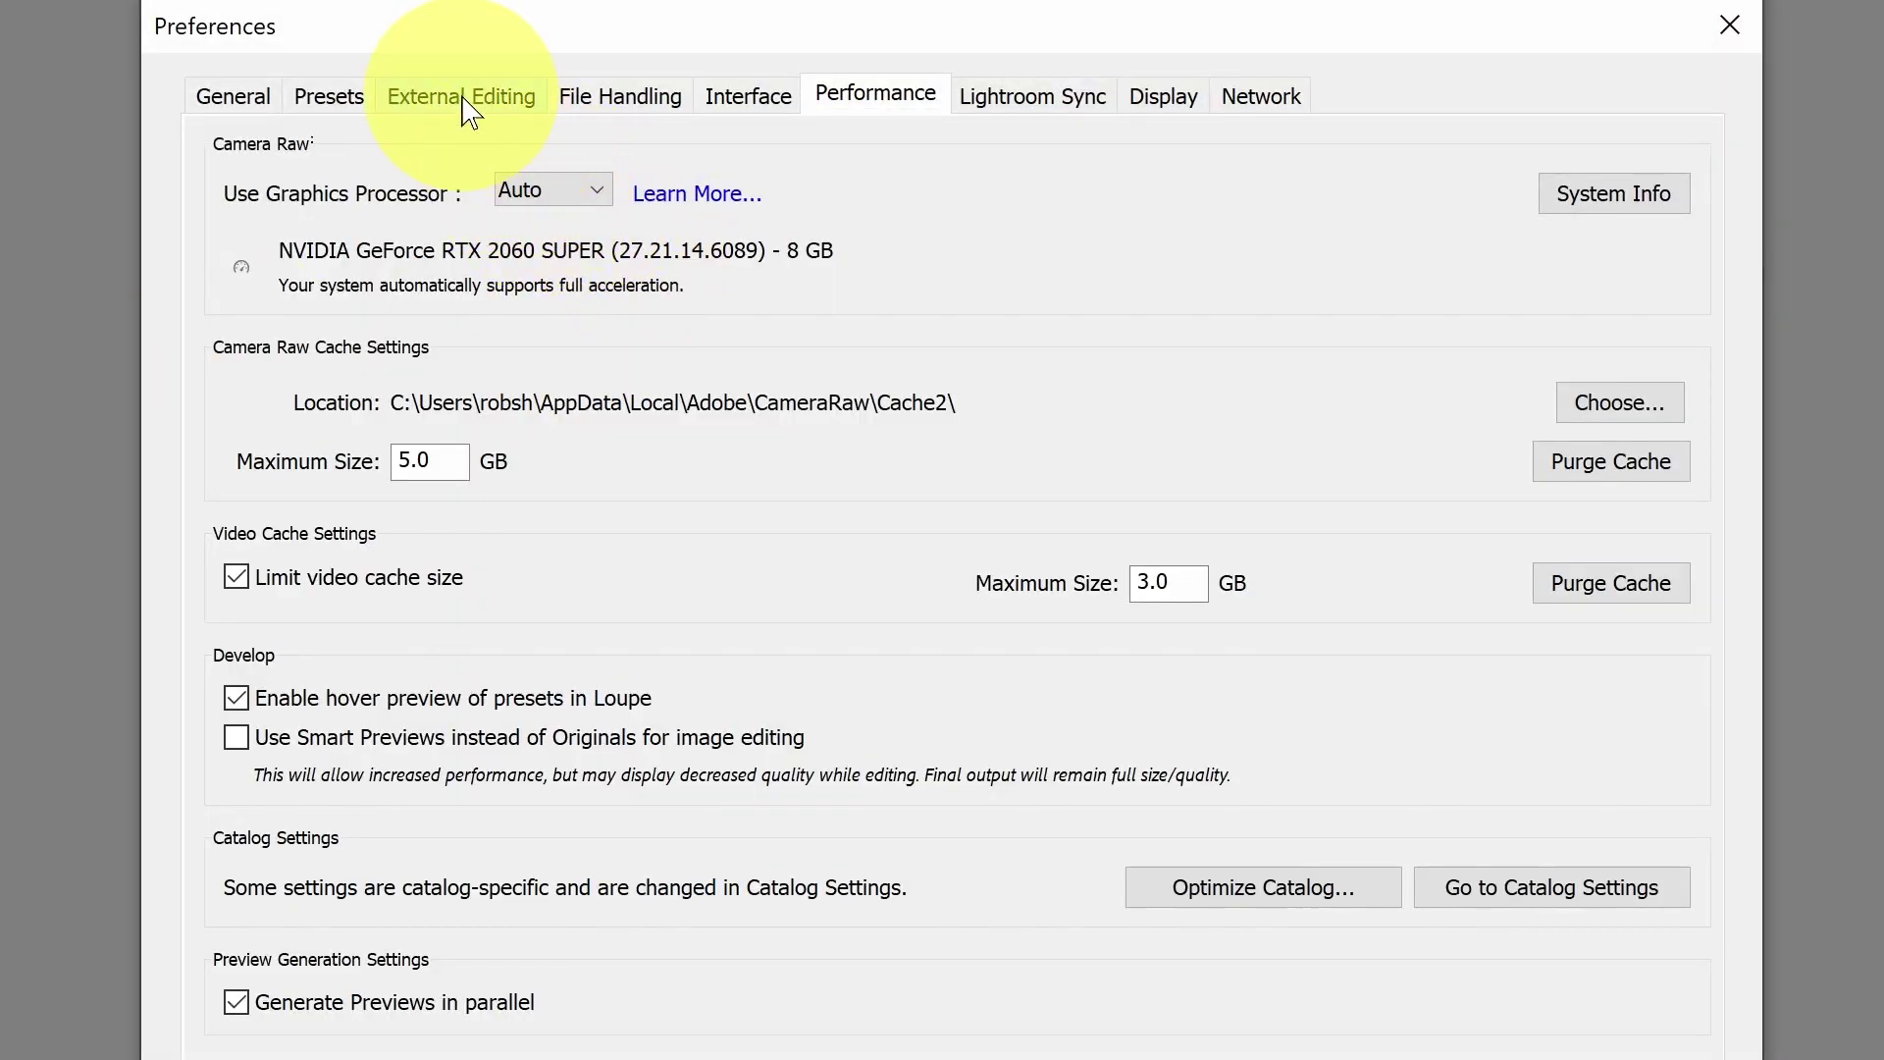
click(469, 110)
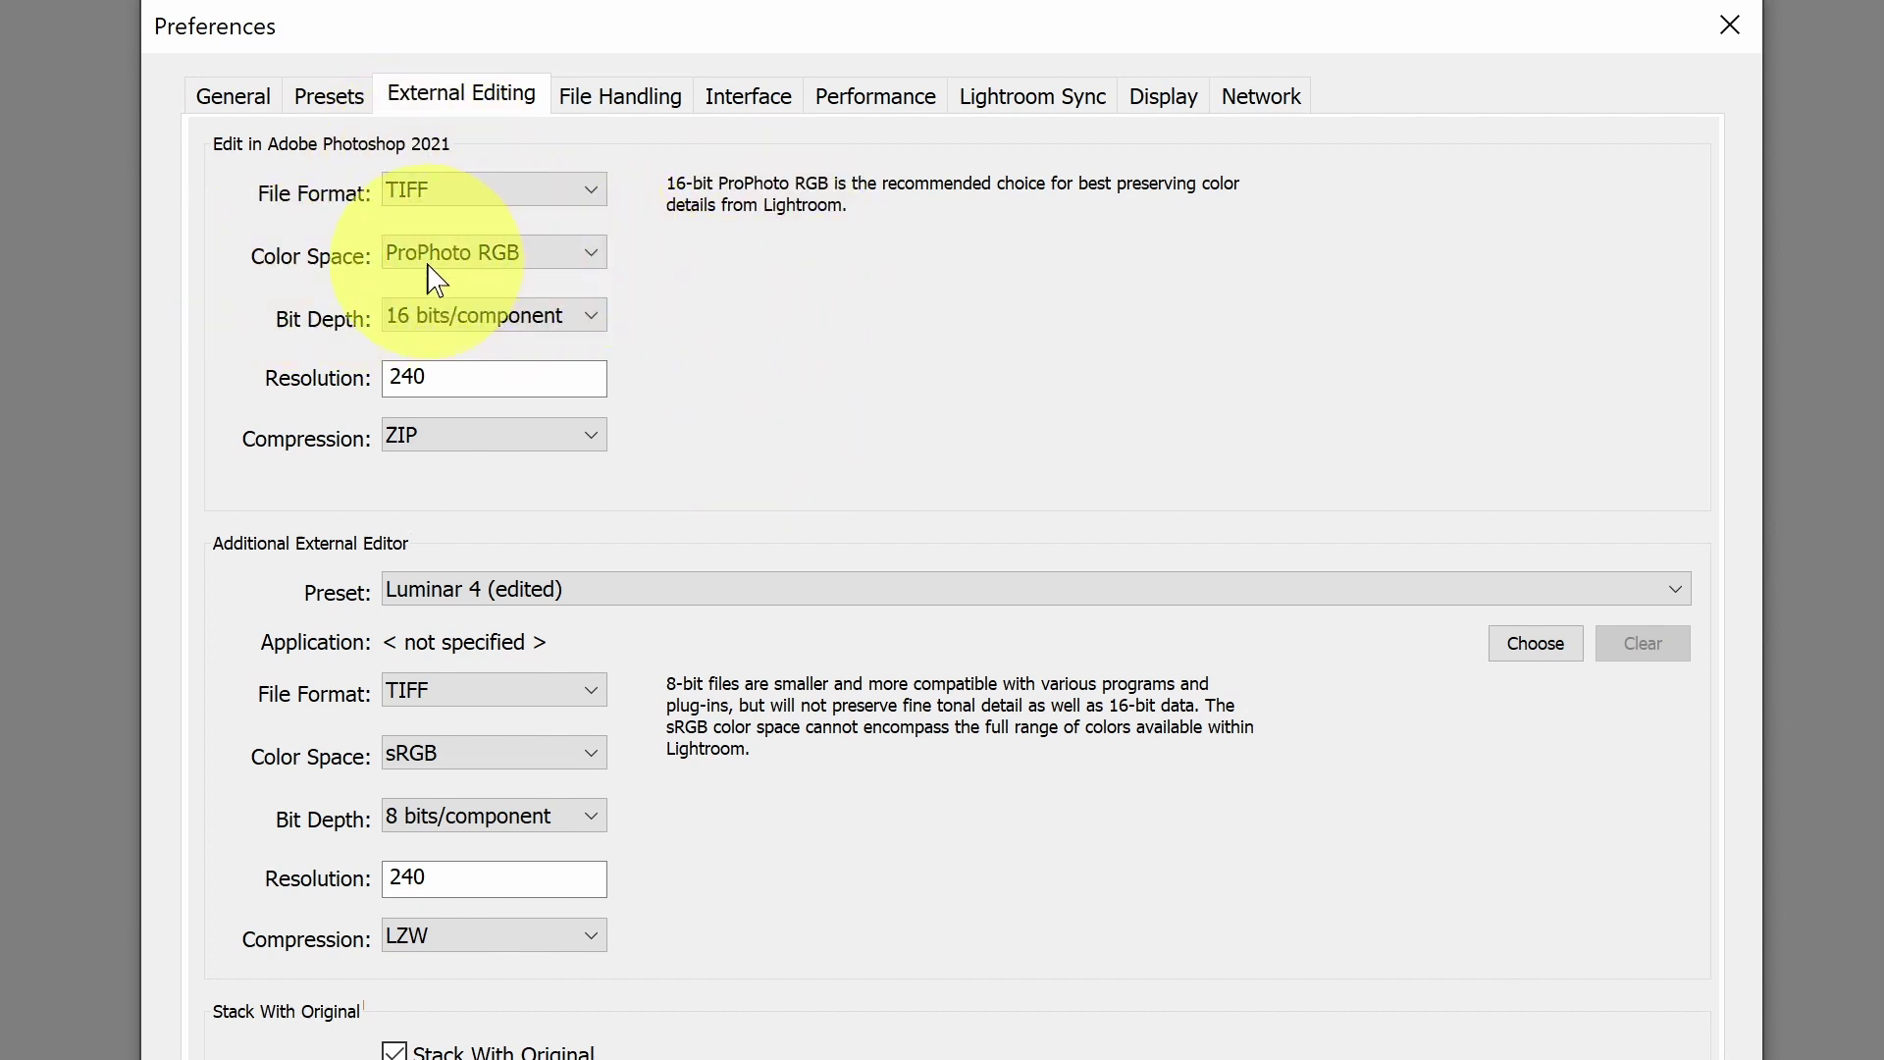
click(587, 263)
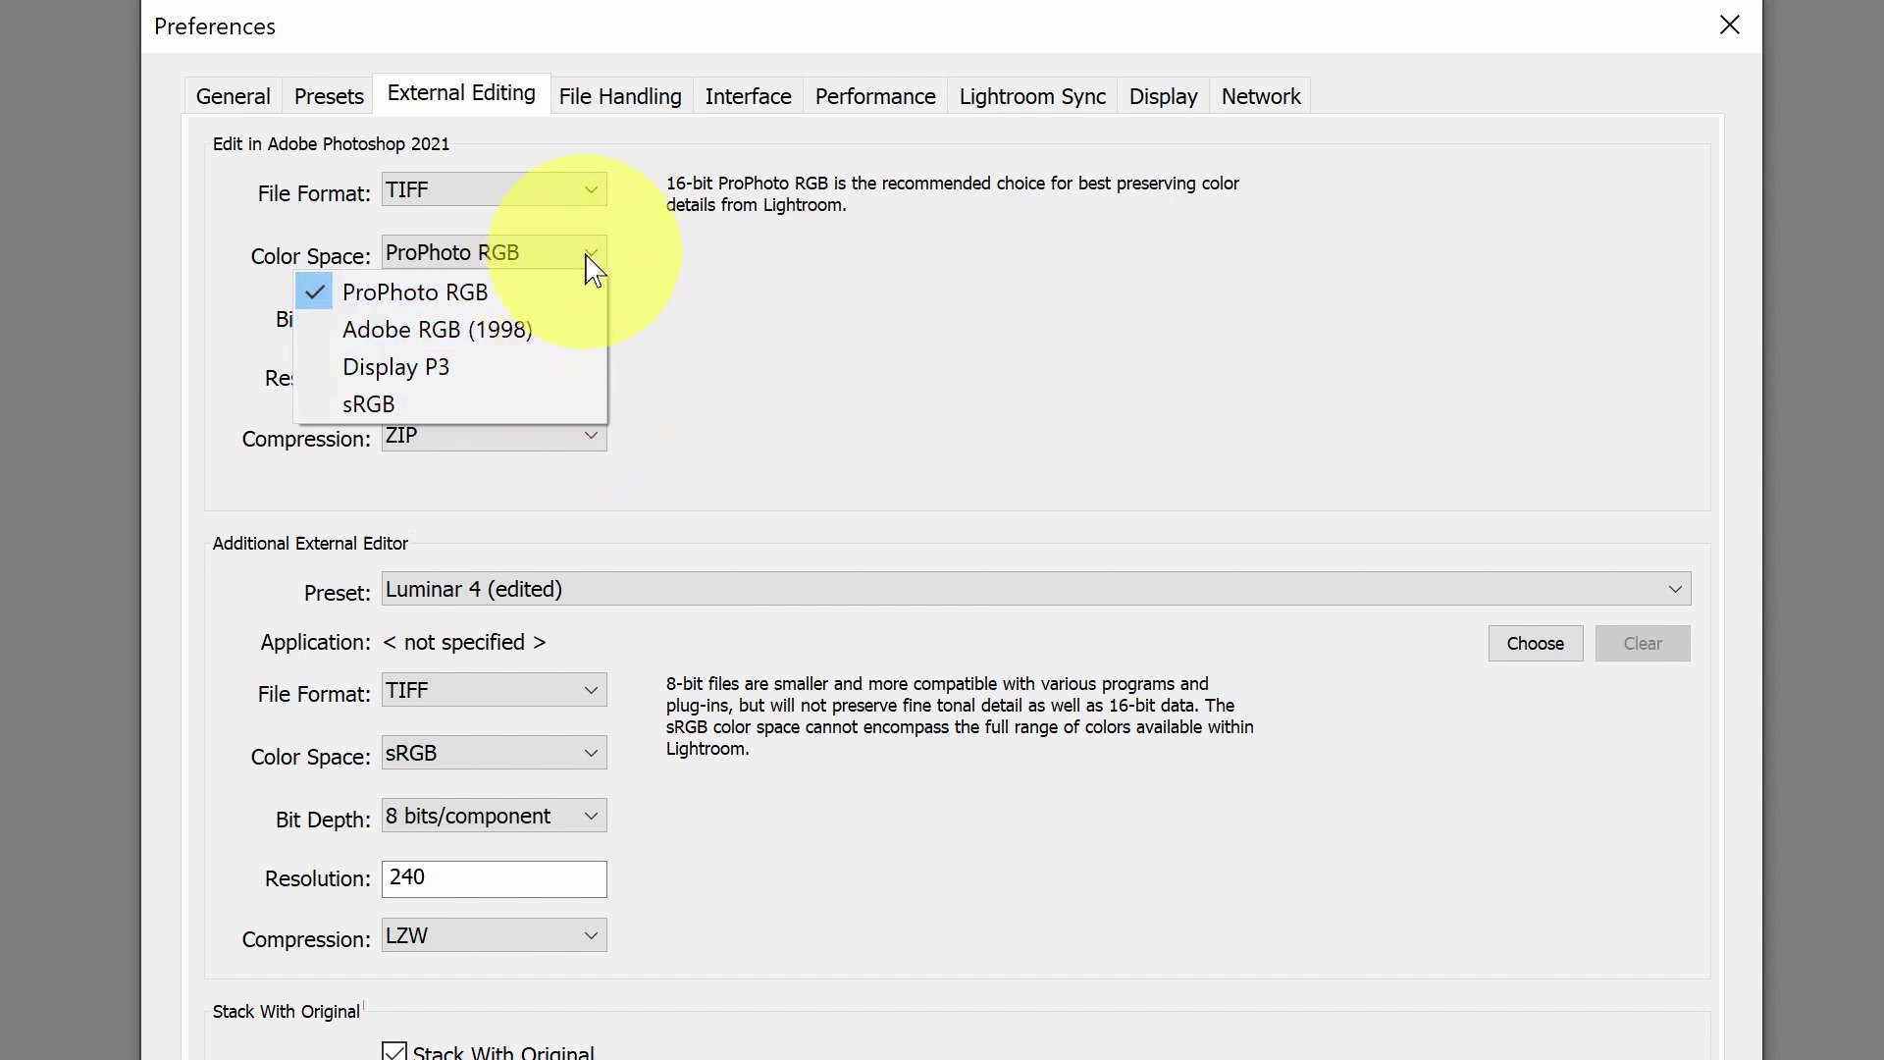
click(631, 280)
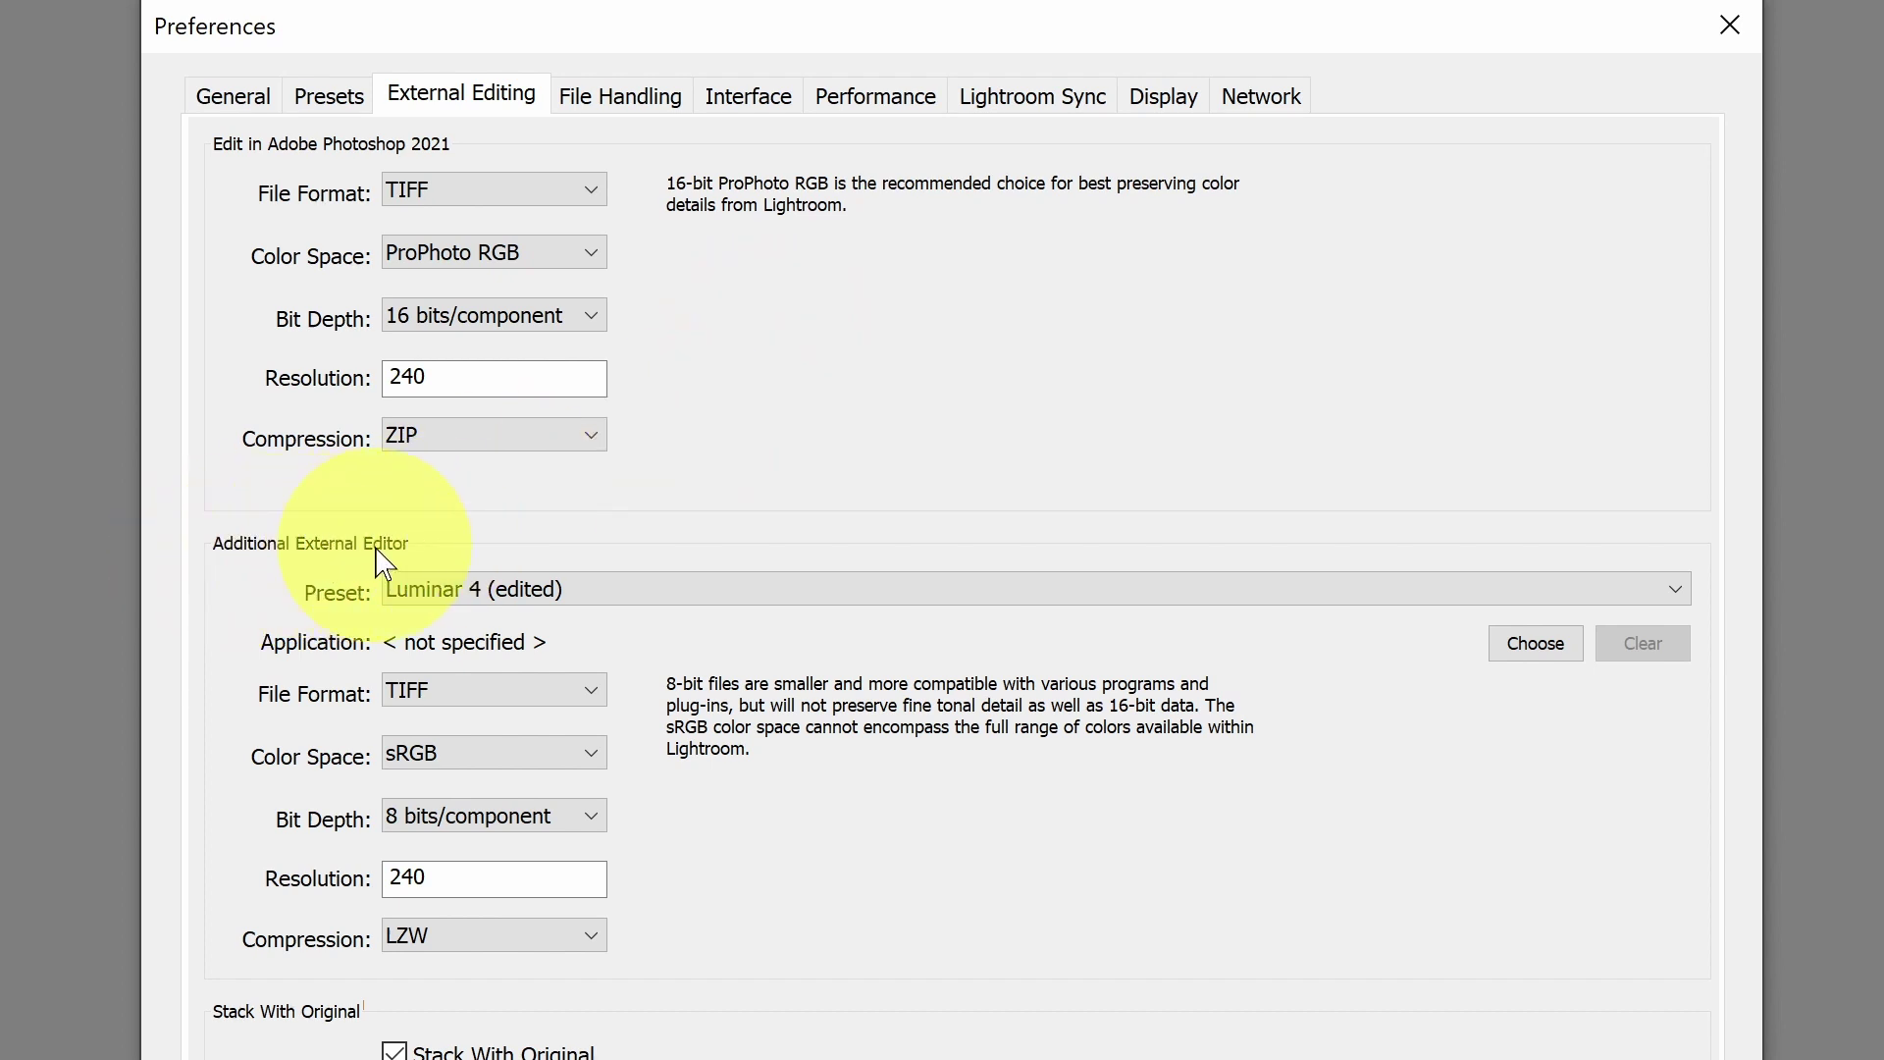
Set the Luminar 4 (edited) additional editor to 16 bits/component with Adobe RGB (1998) colour space
click(633, 589)
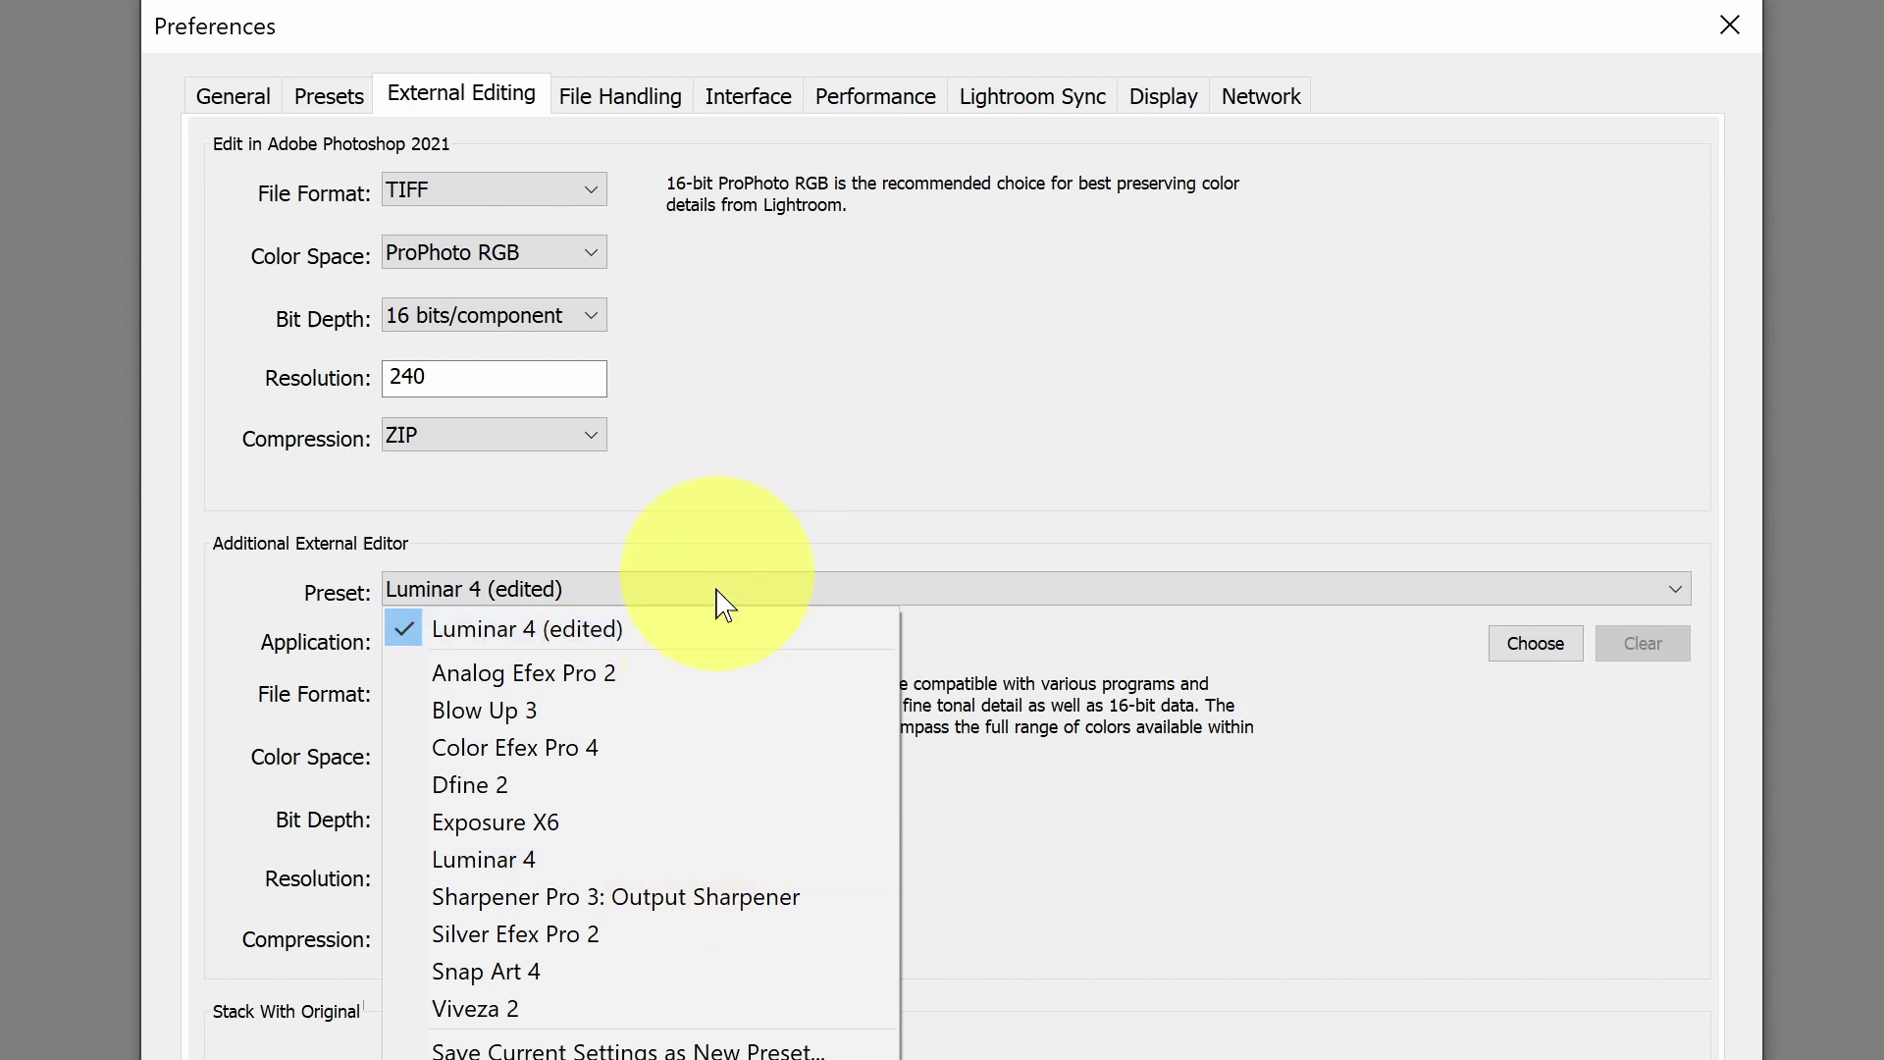
click(744, 555)
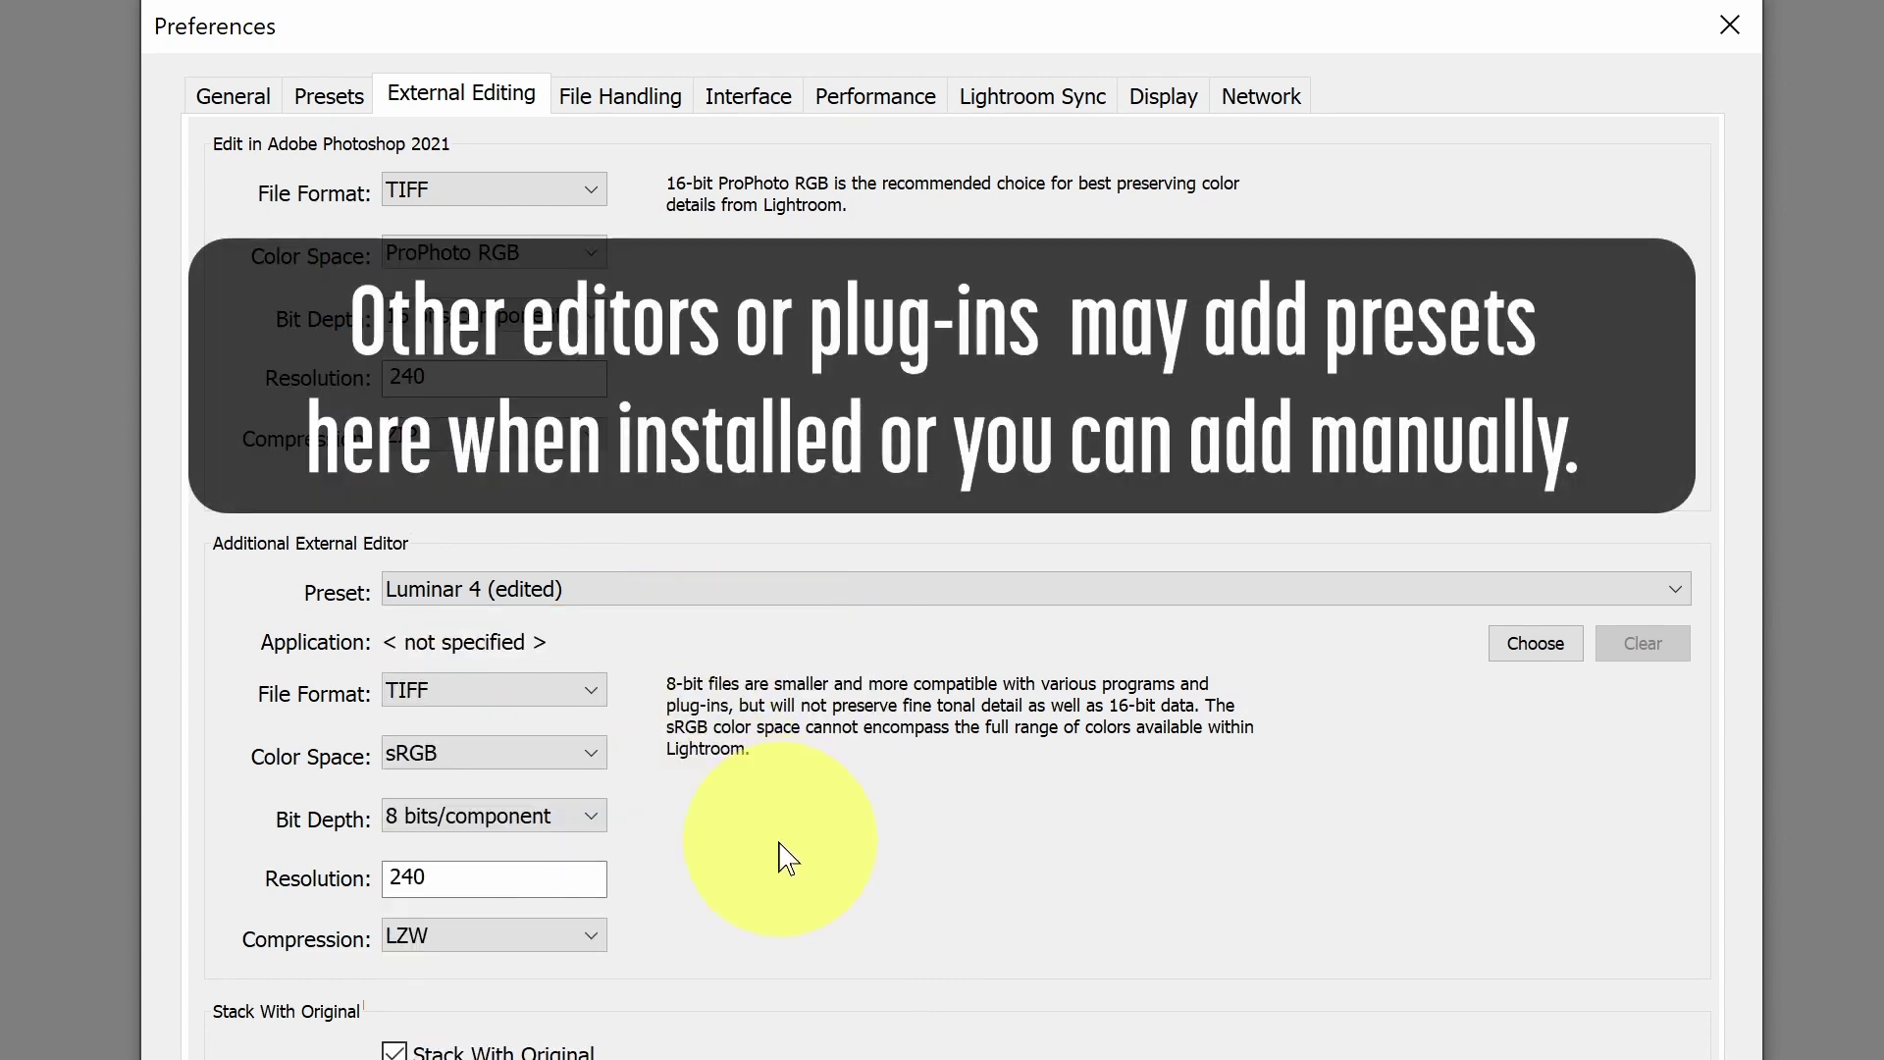
click(588, 755)
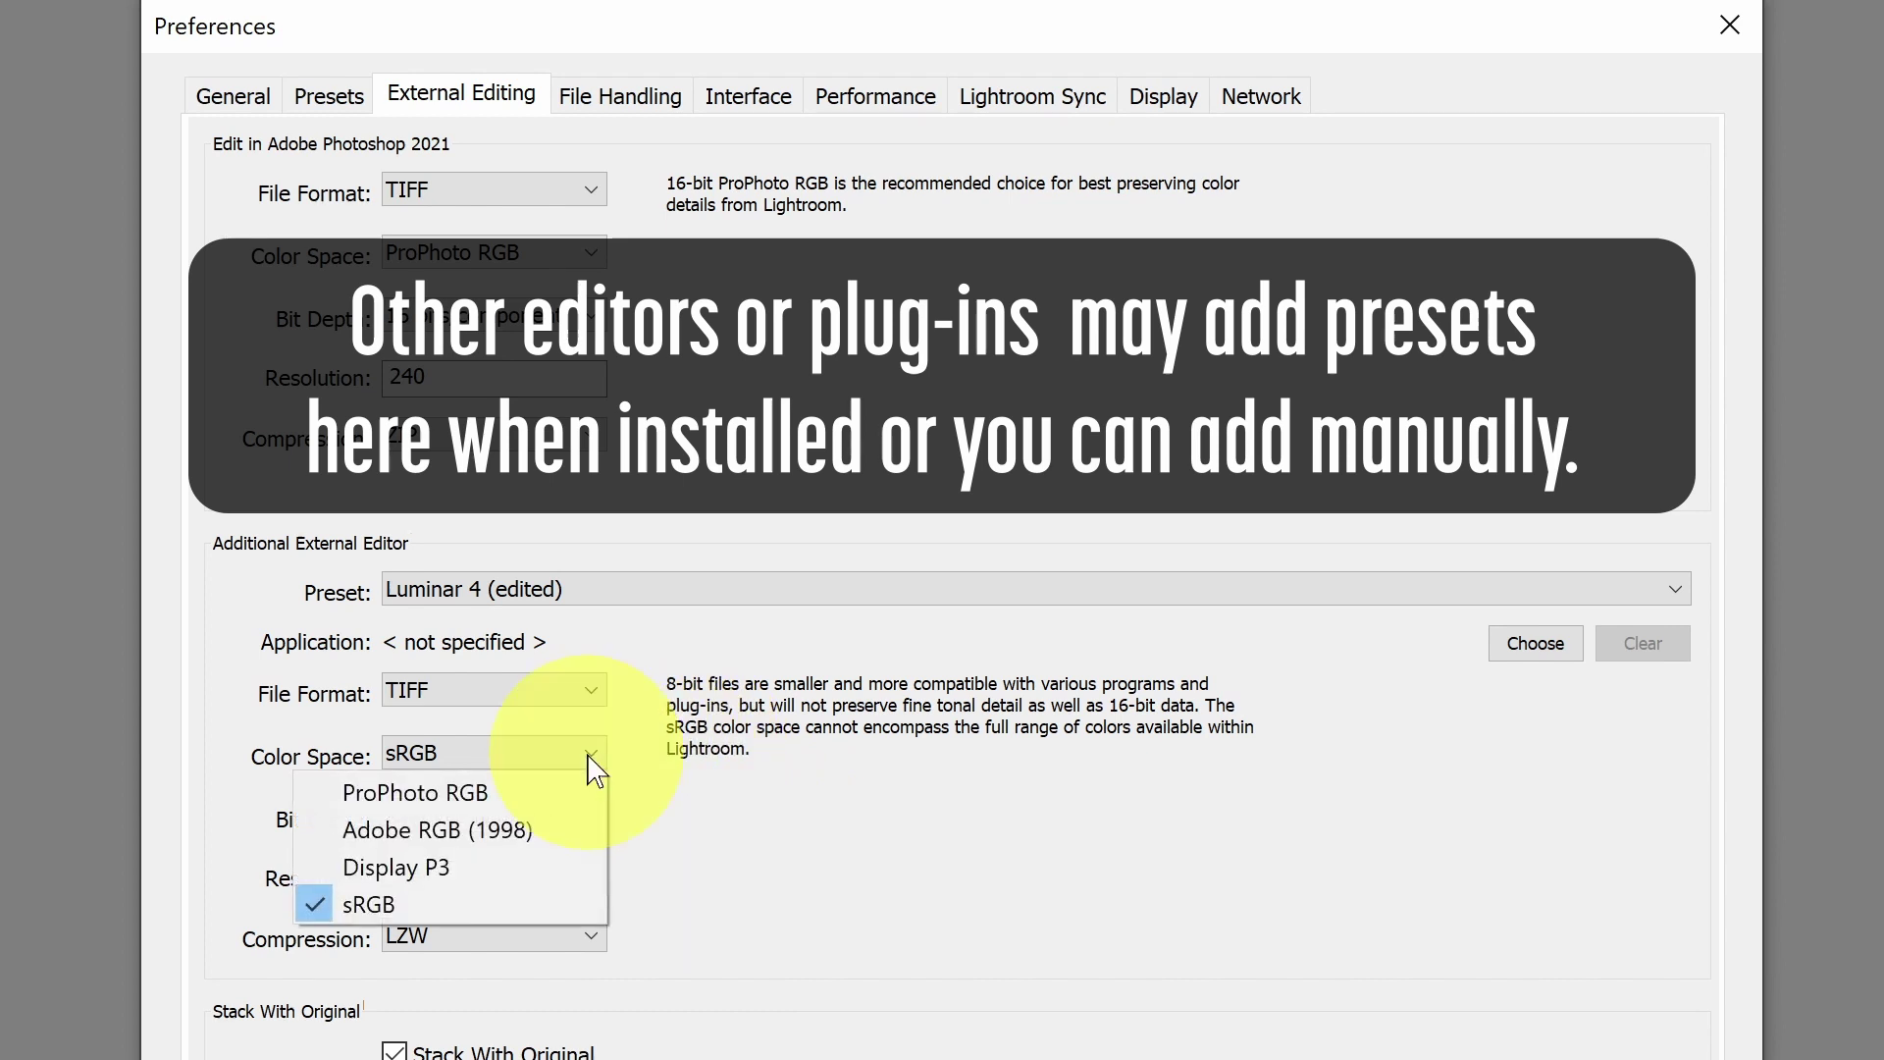
click(549, 812)
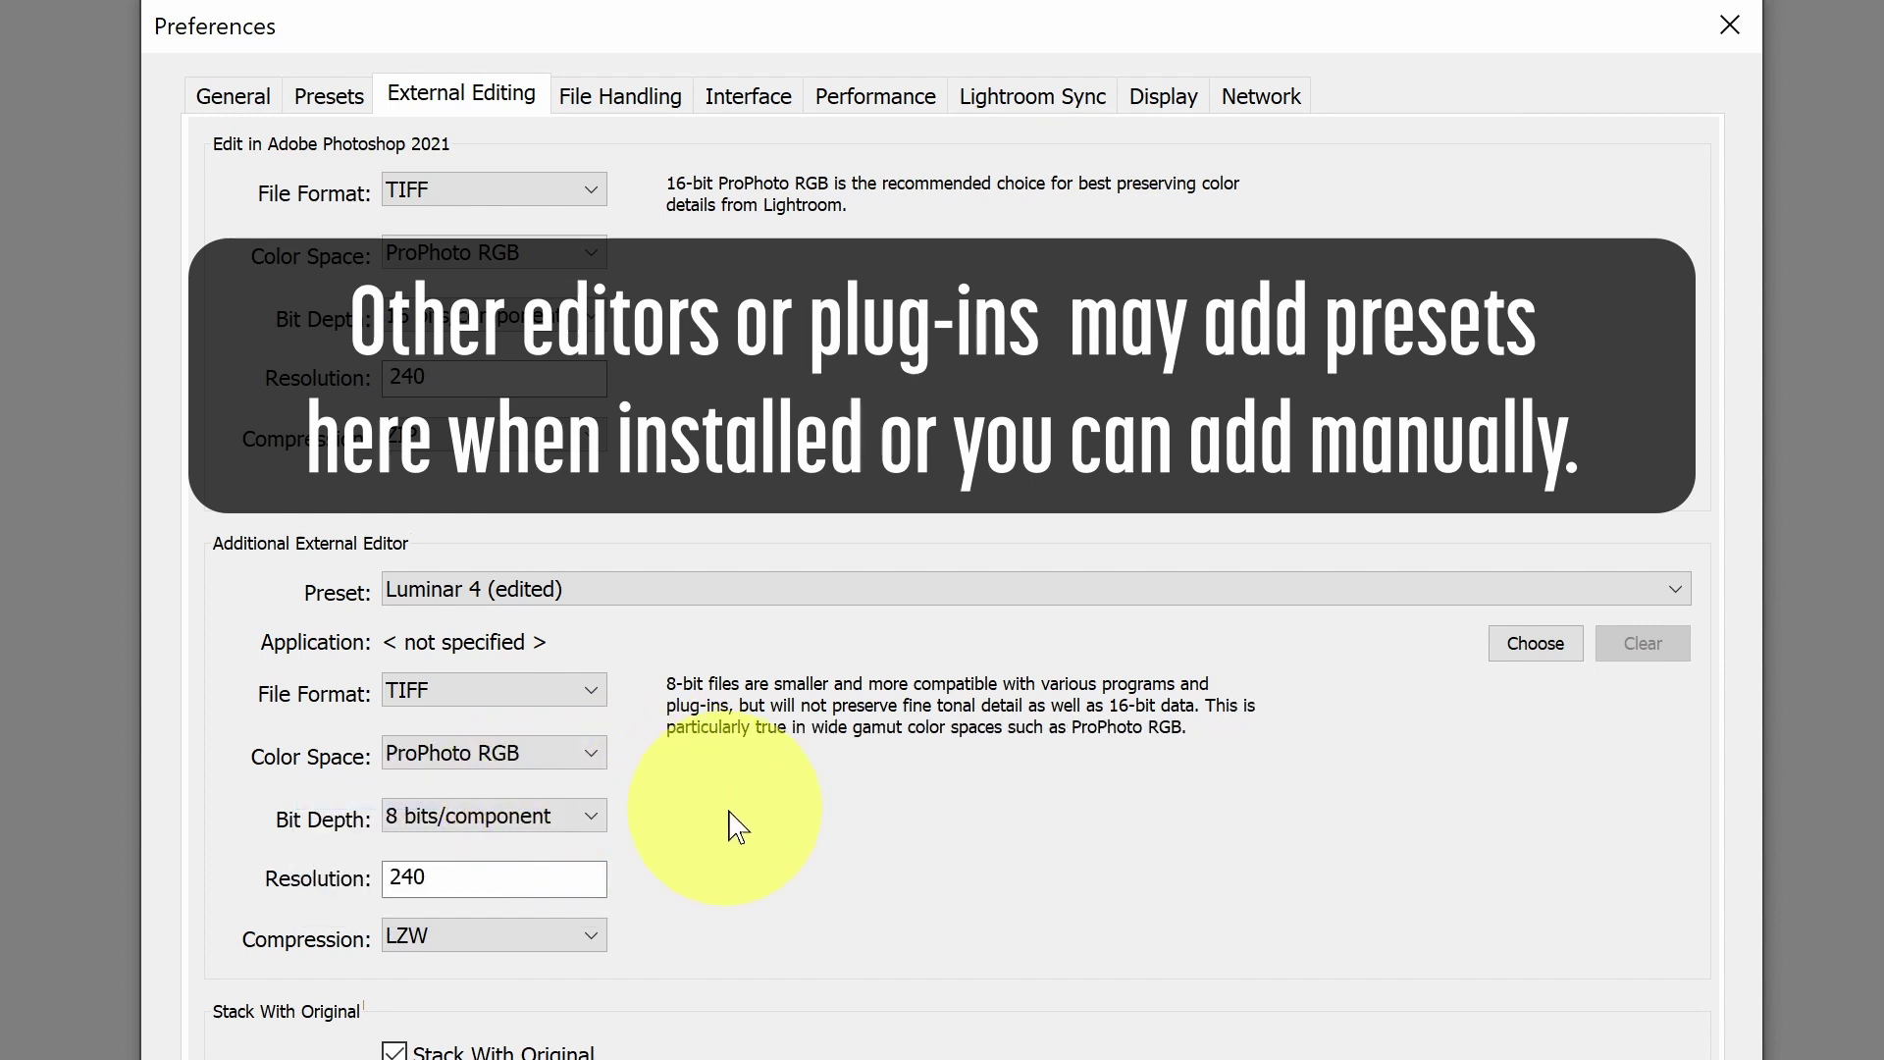
click(570, 819)
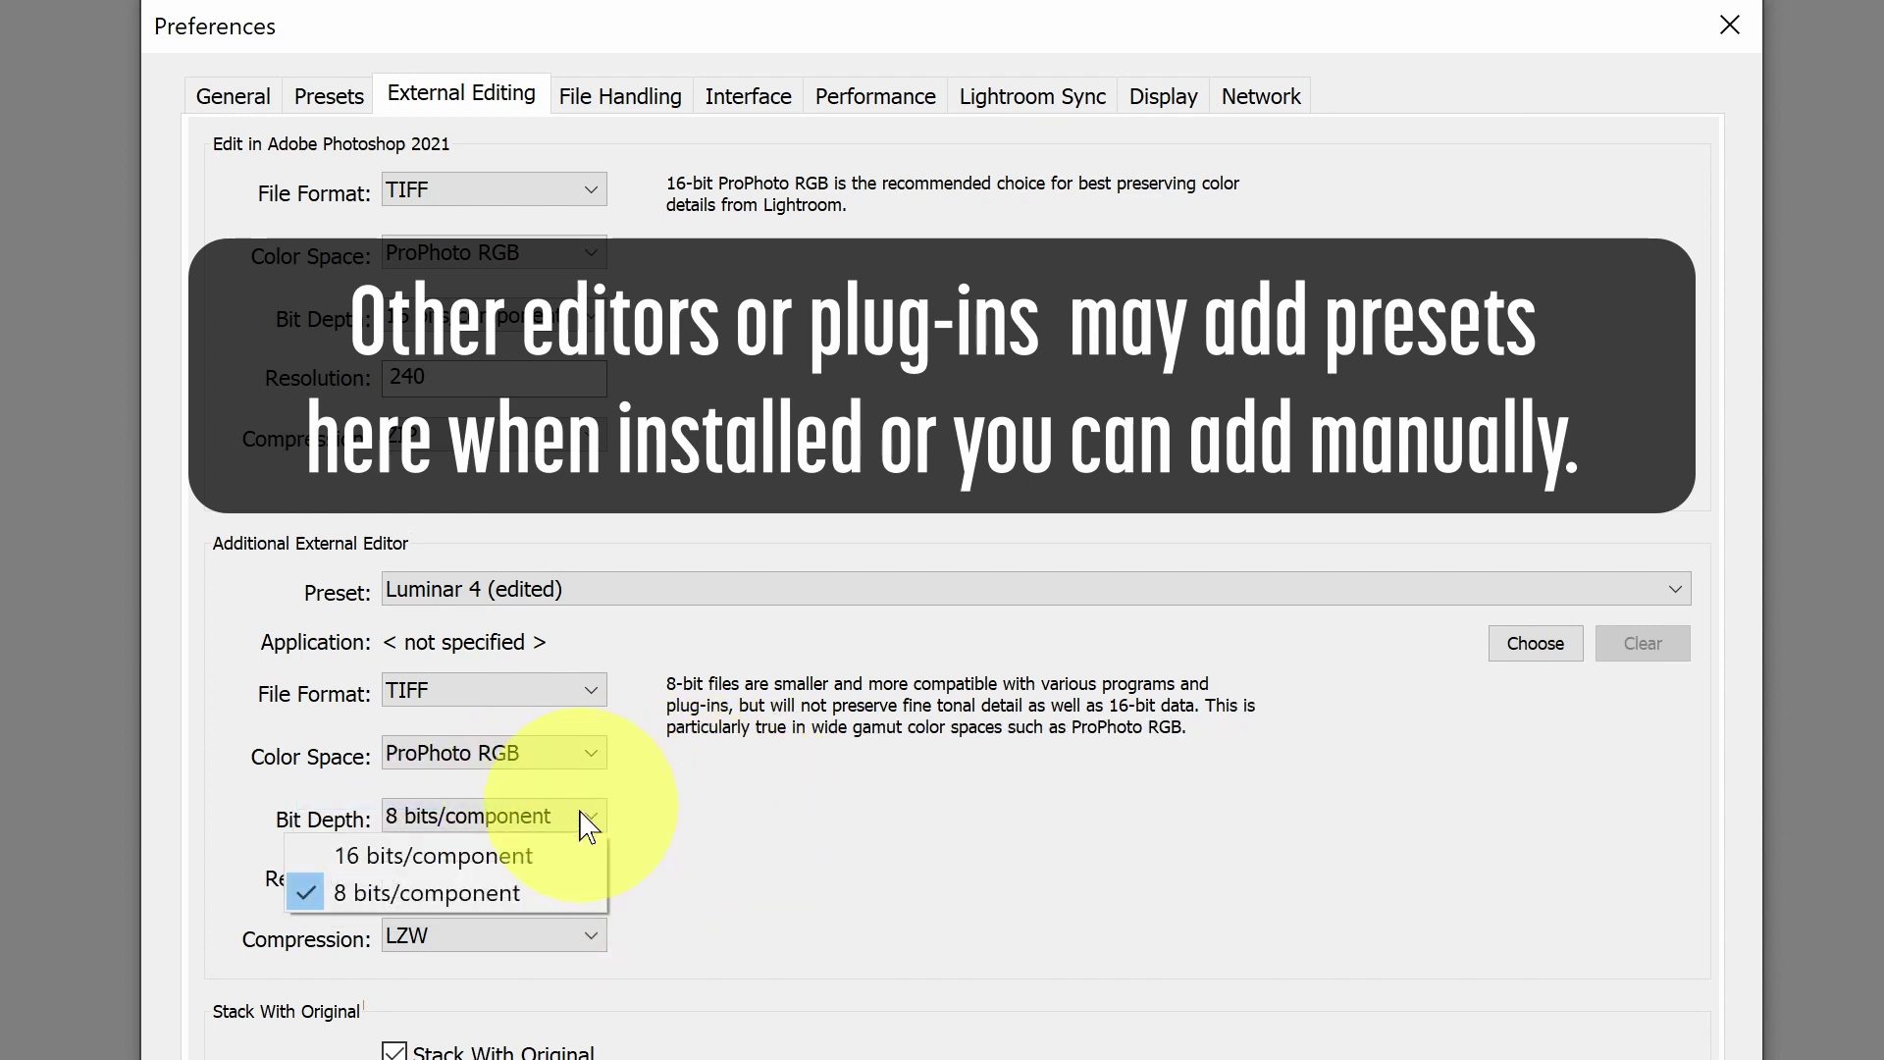
click(547, 854)
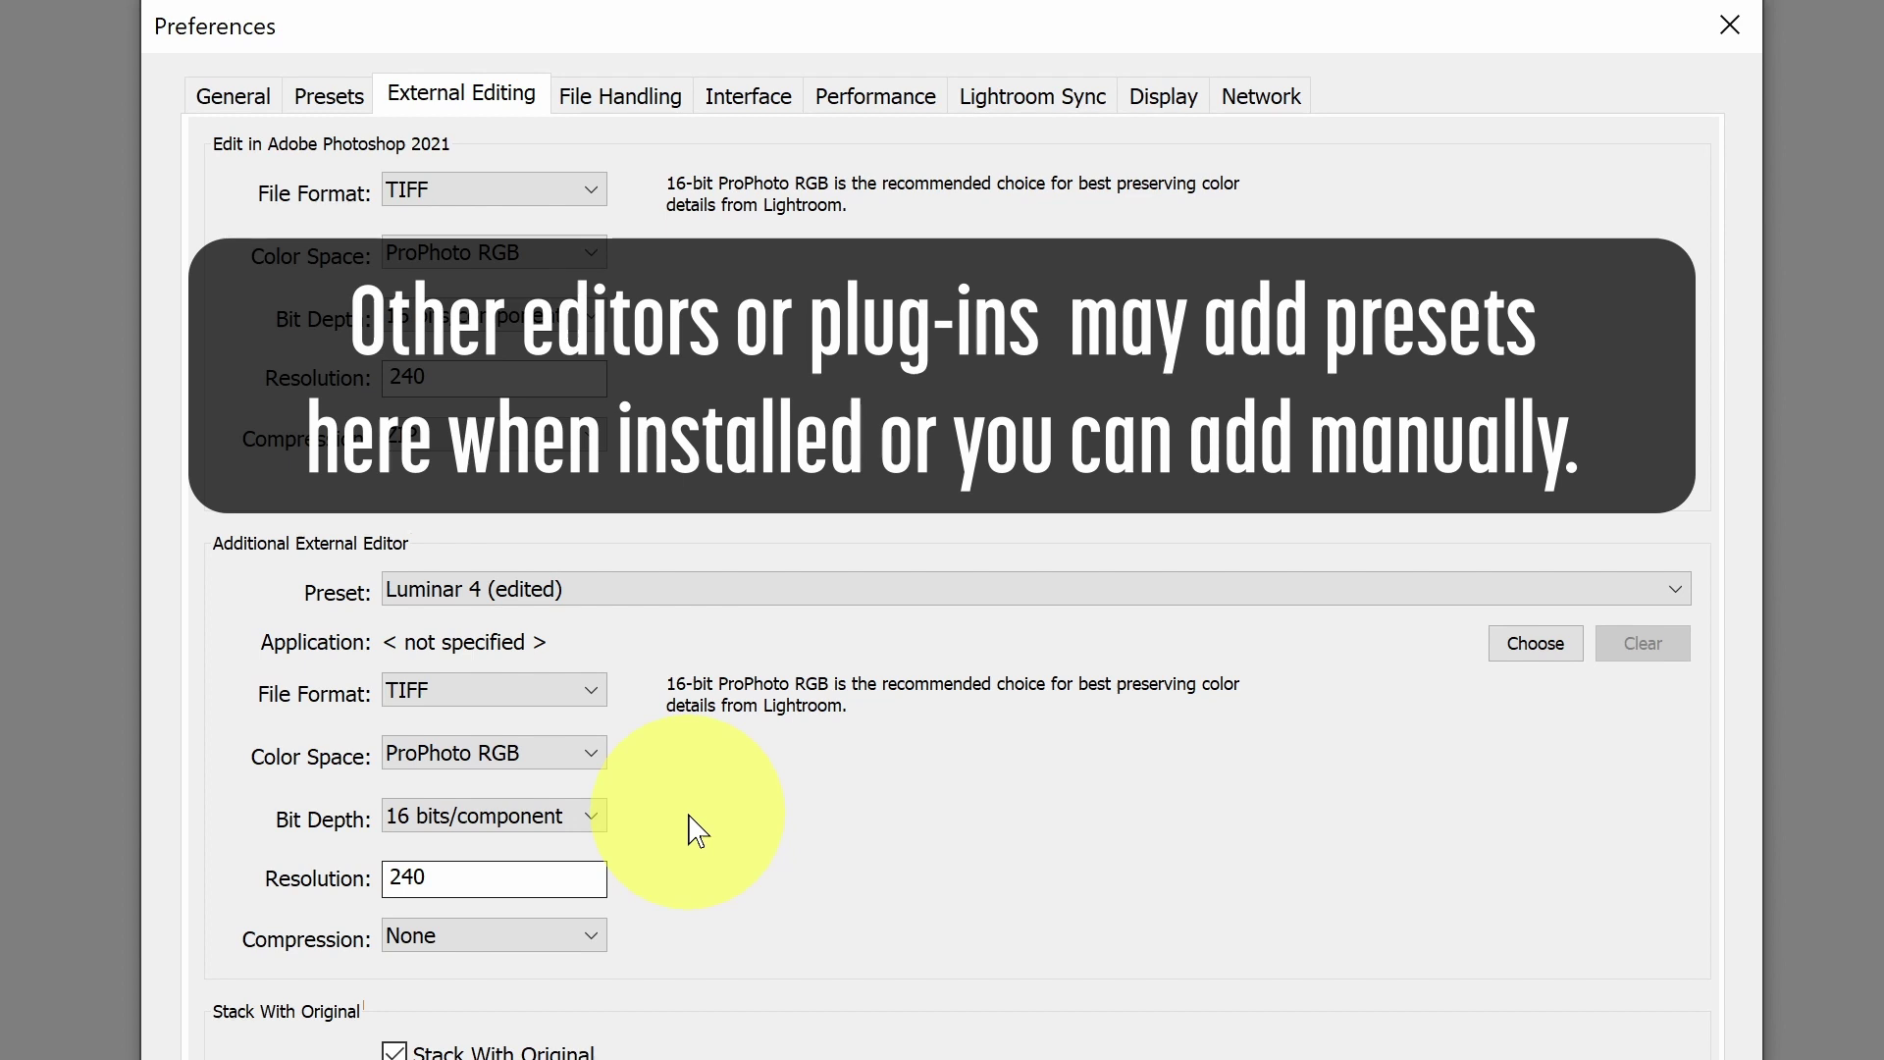
click(599, 771)
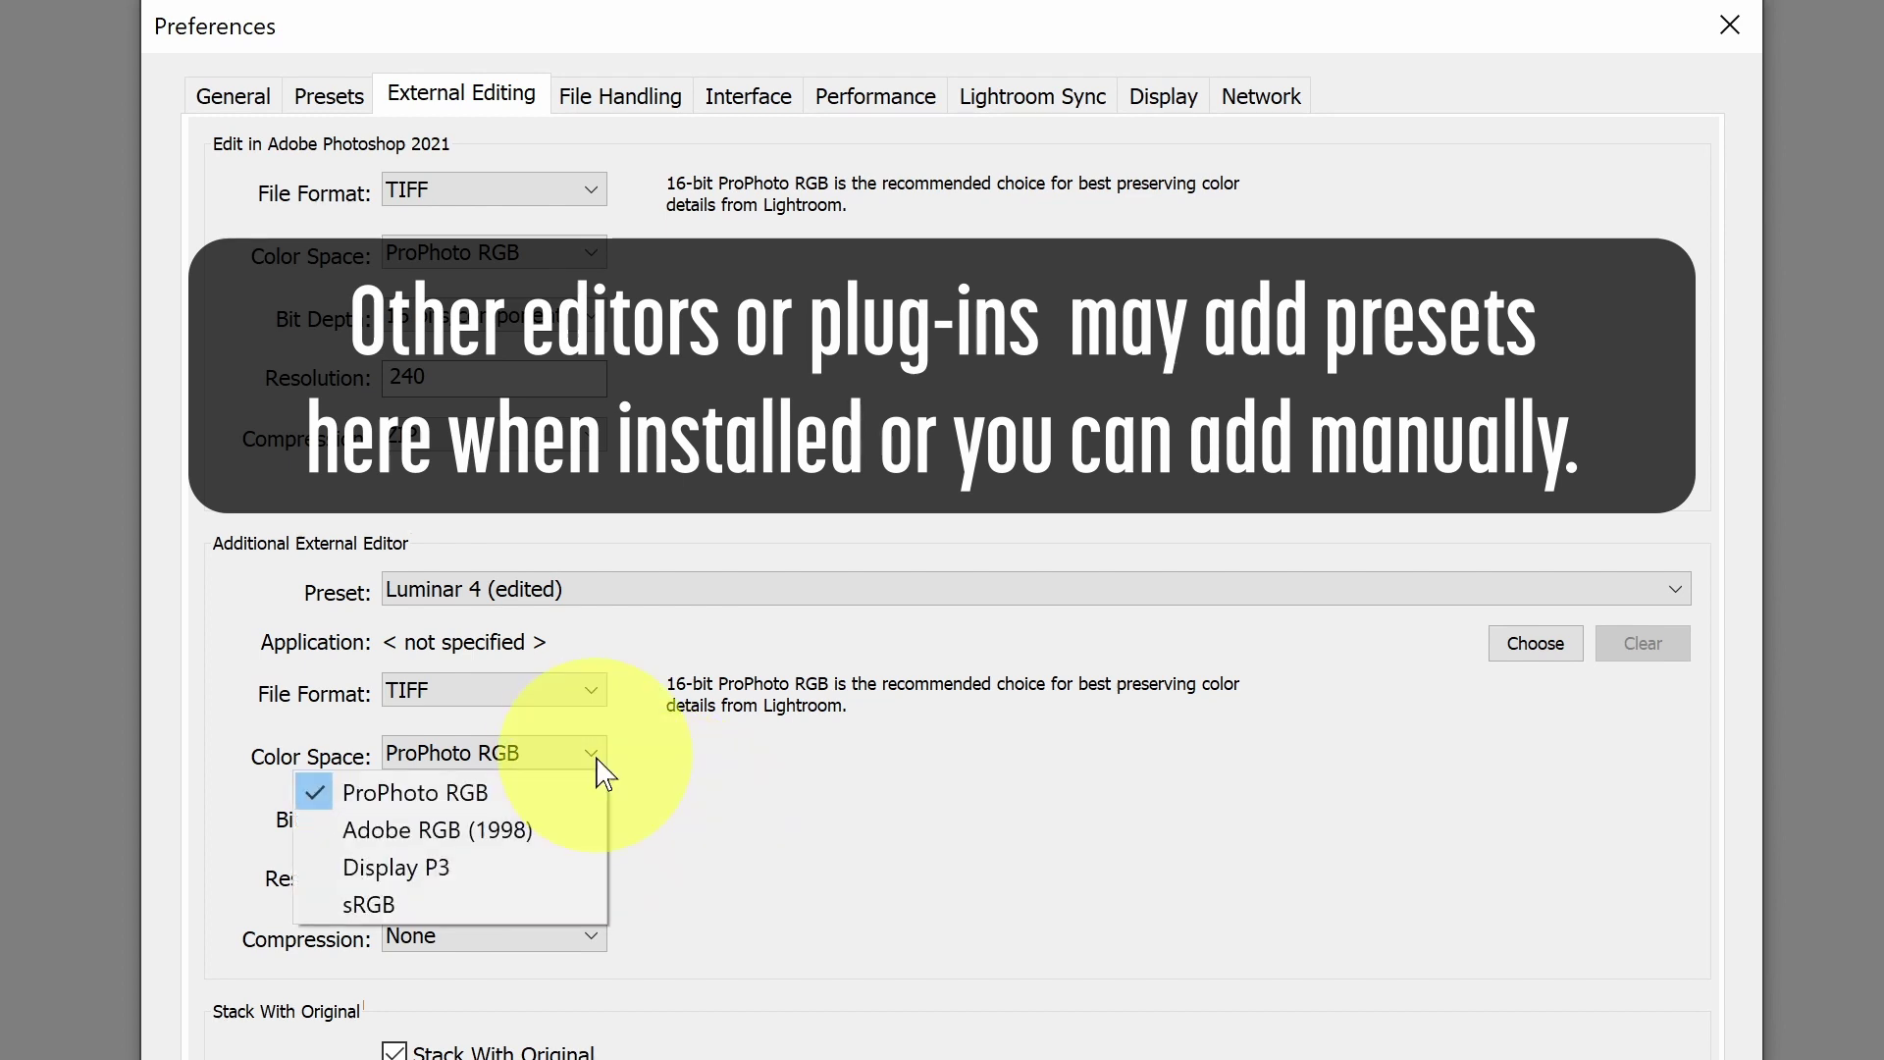
click(540, 831)
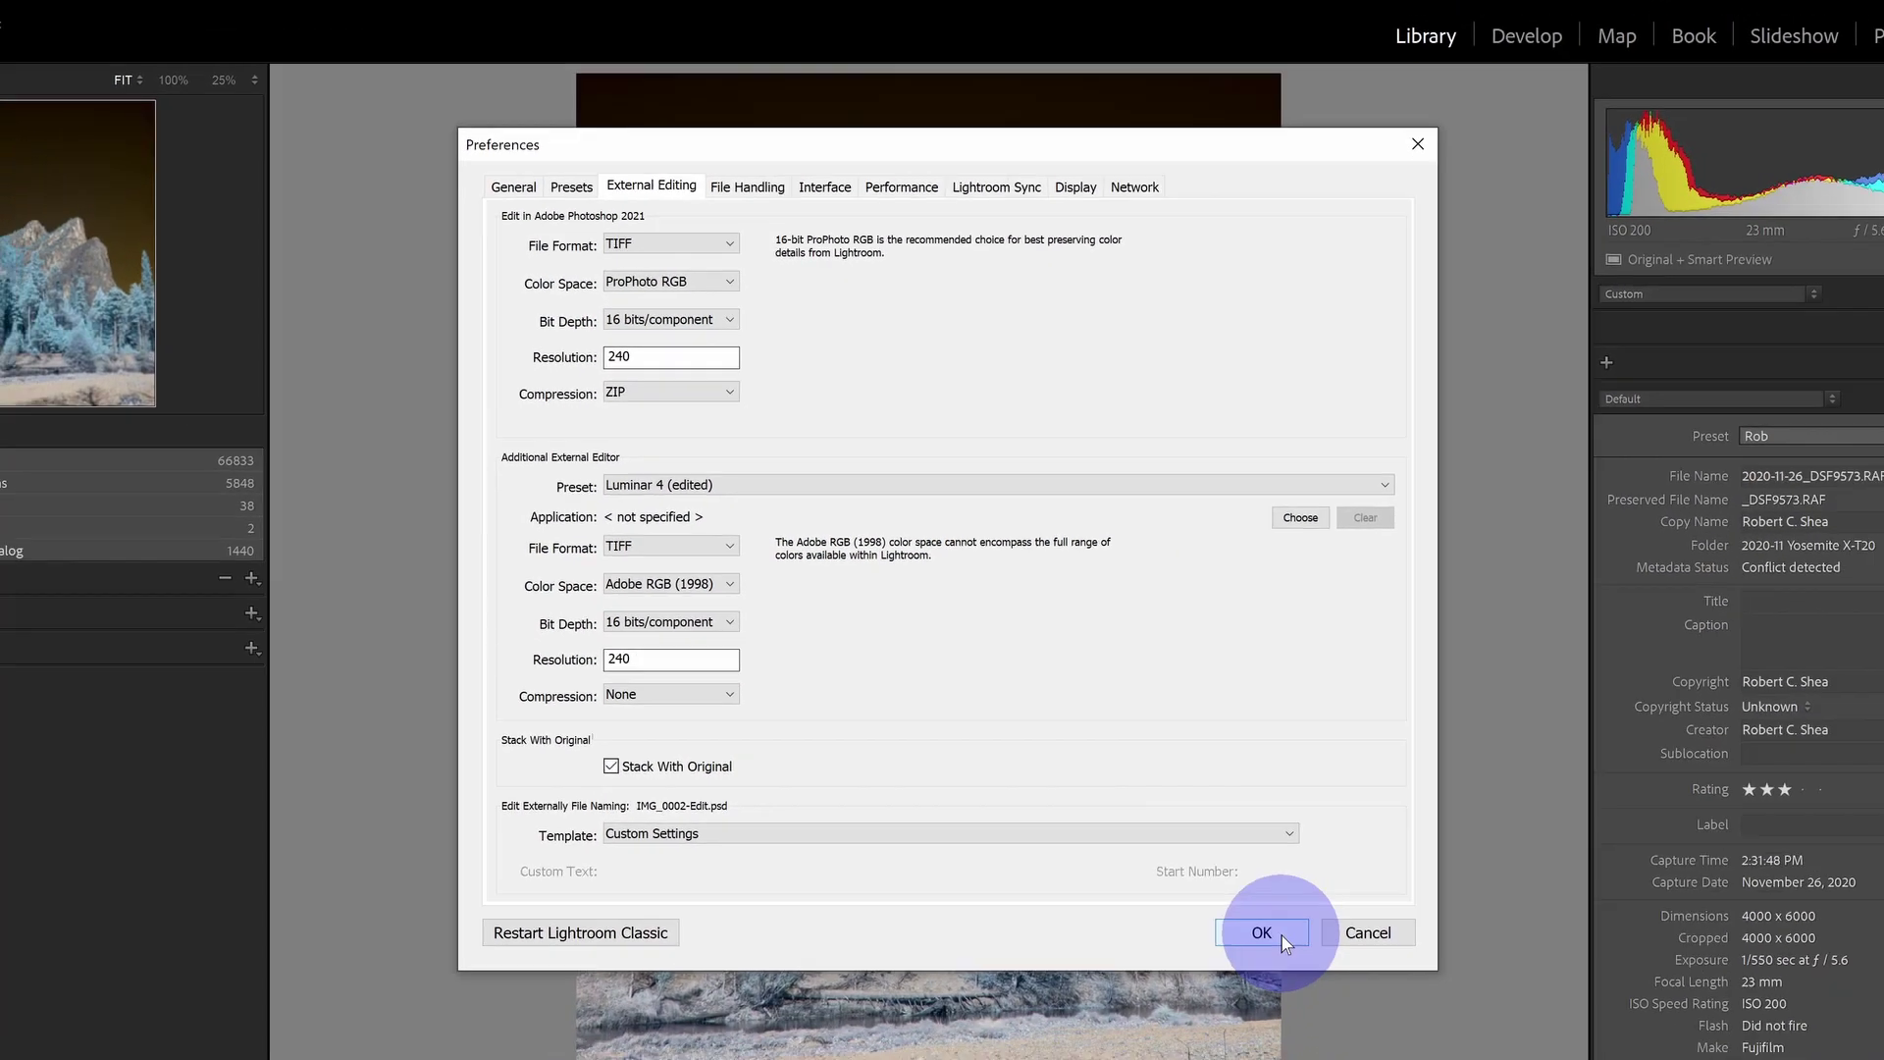
Save the external editing preferences and open the infrared photo in Develop with the toolbar shown
click(1282, 934)
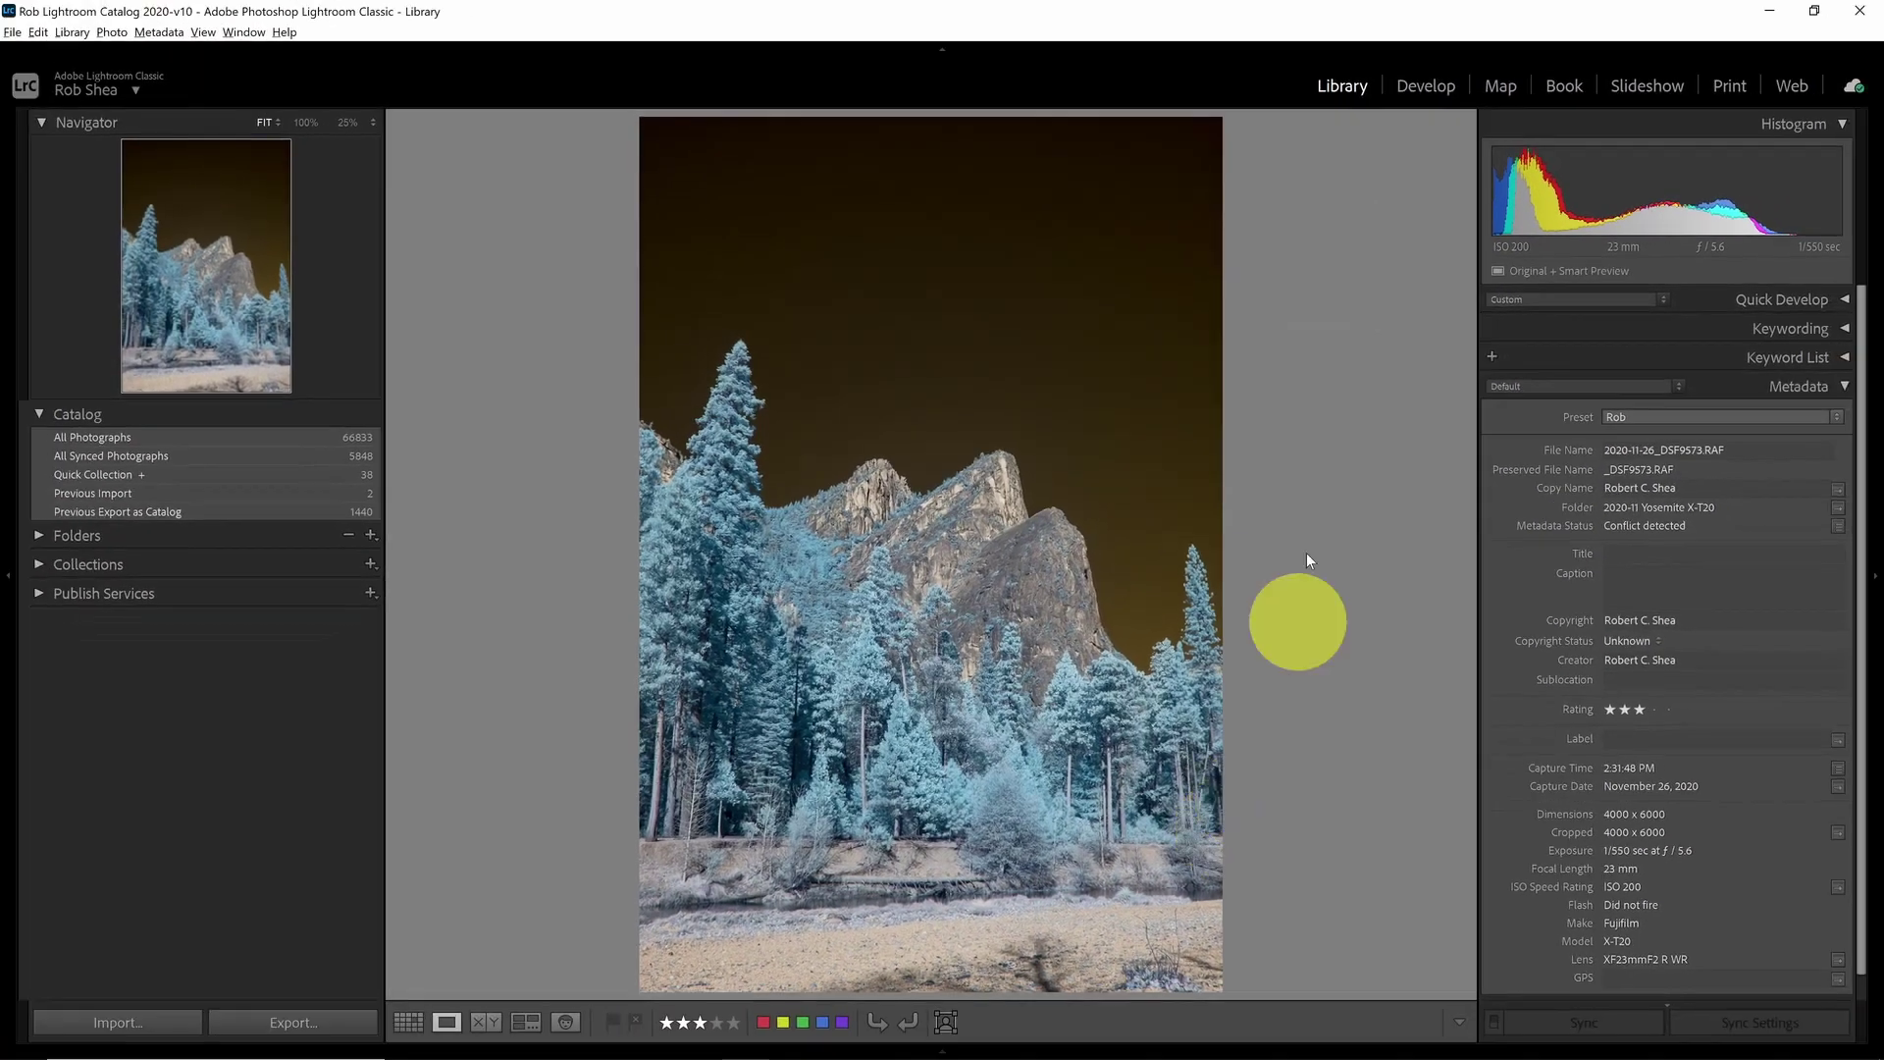
click(1414, 88)
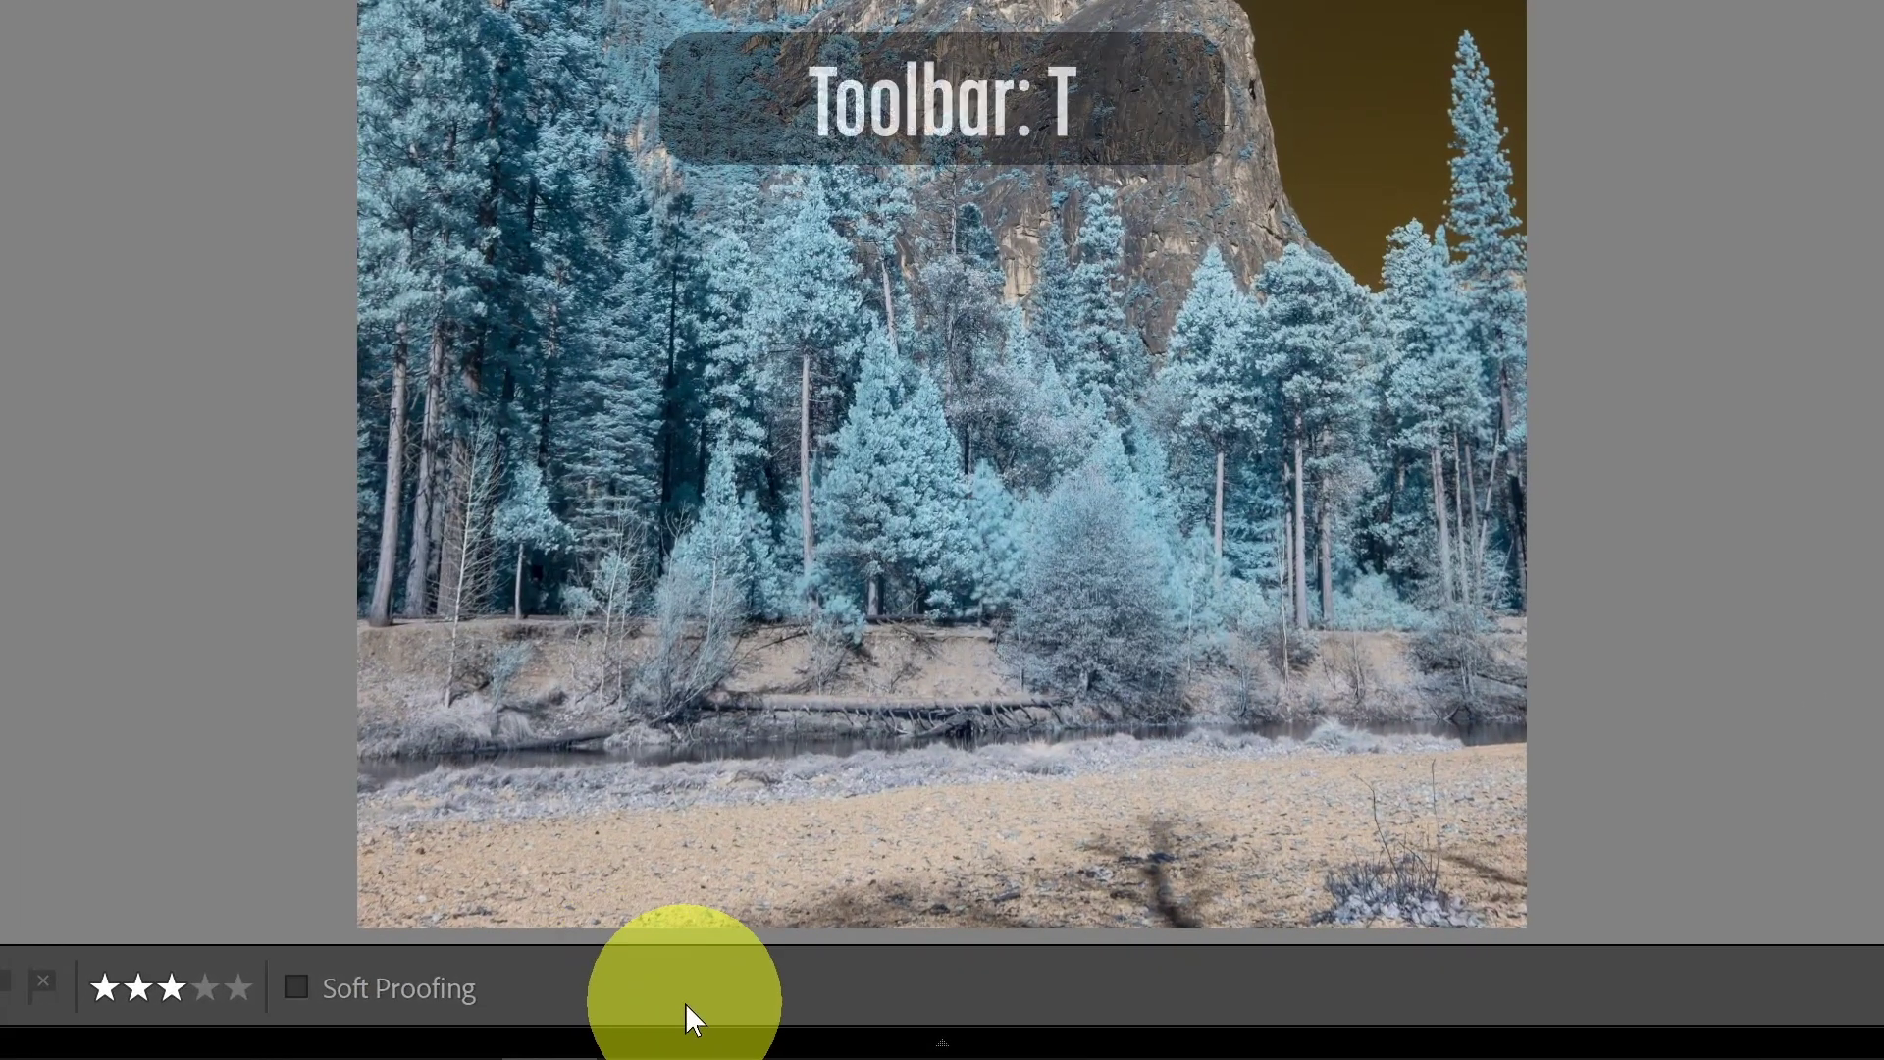
key(t)
key(t)
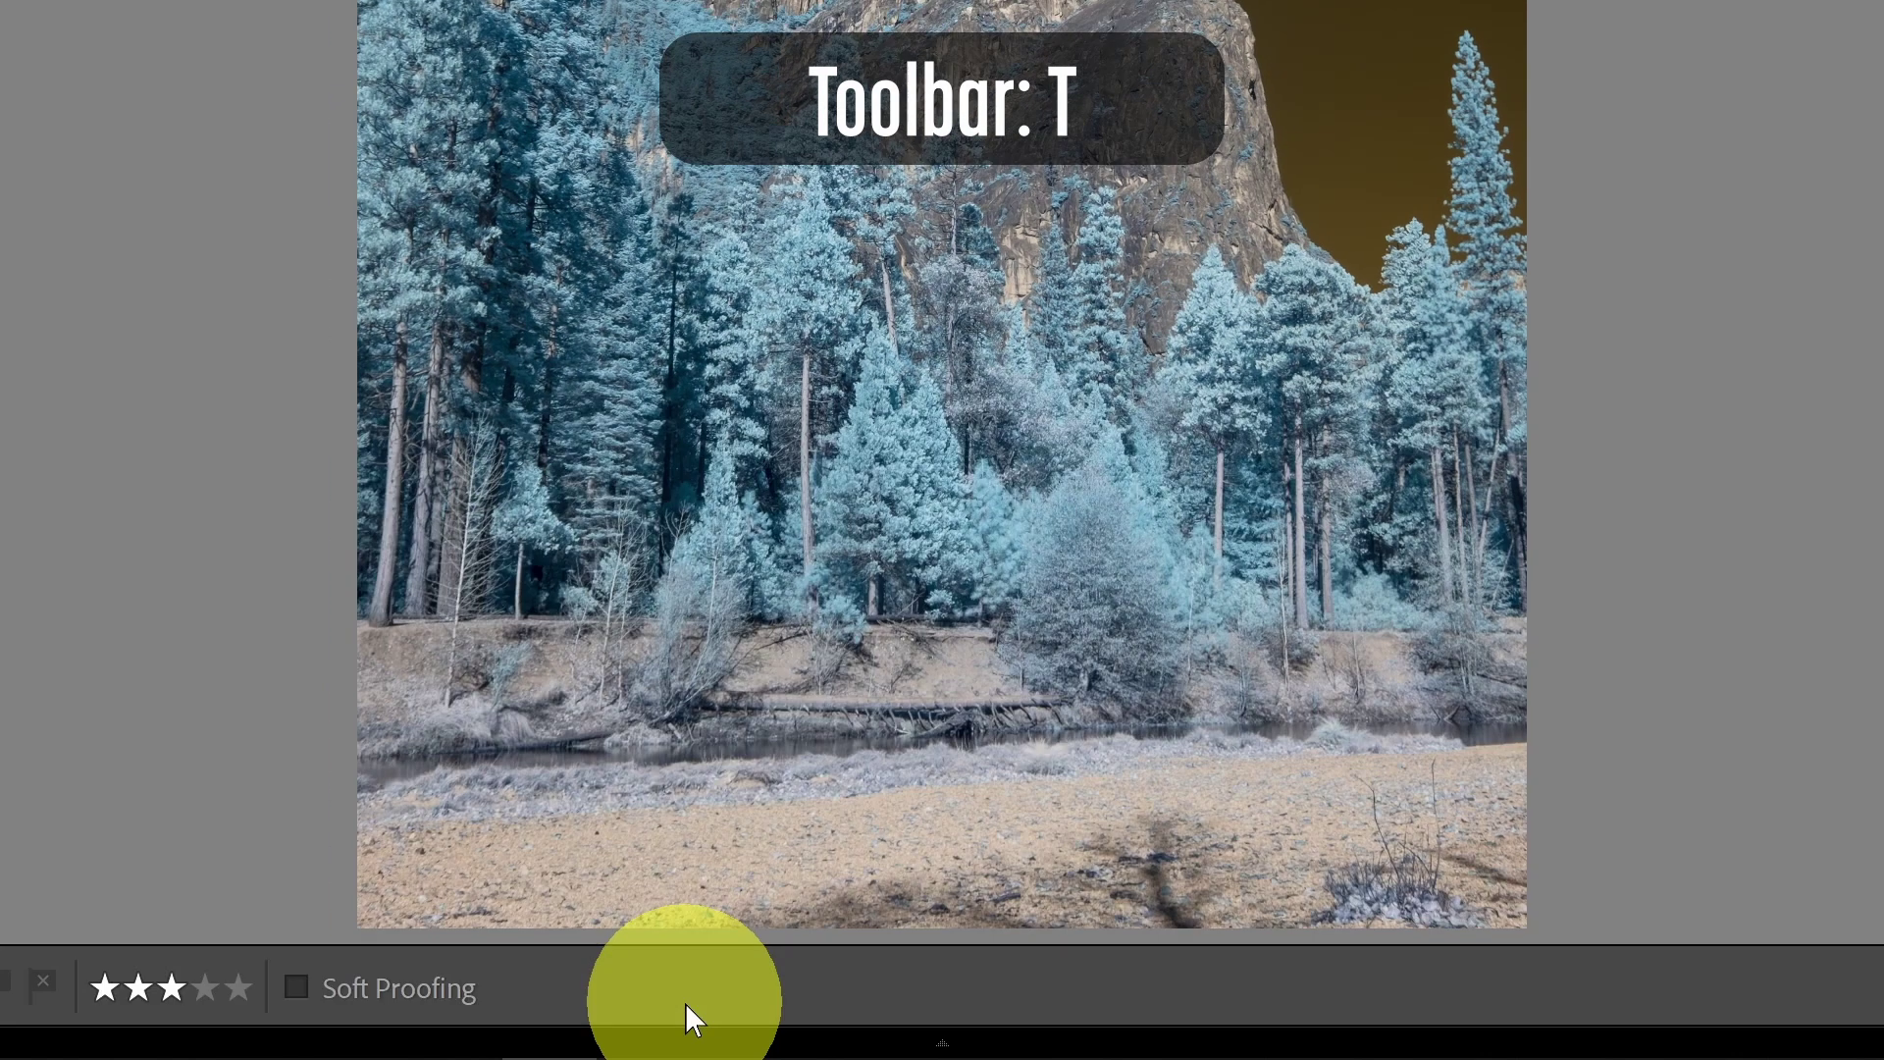
Turn on Soft Proofing and proof the infrared photo against the Adobe RGB (1998) profile
click(364, 988)
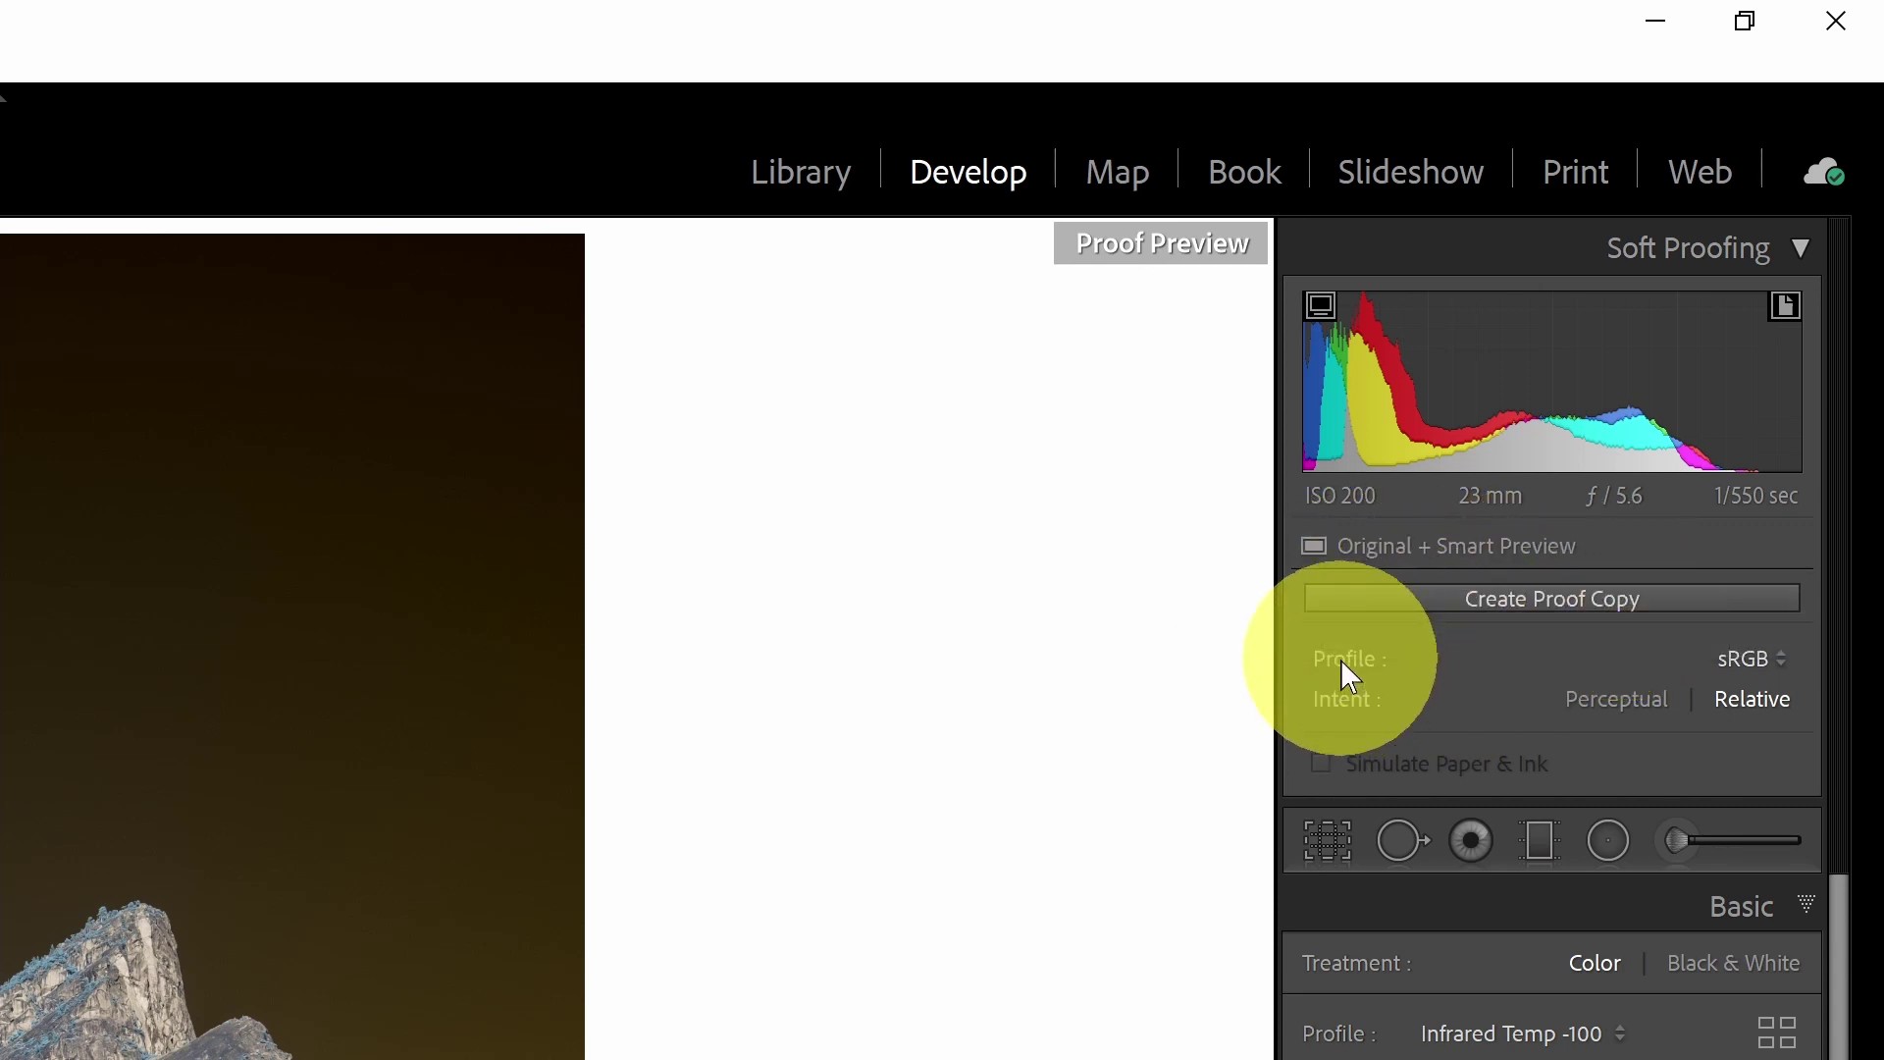
click(1782, 667)
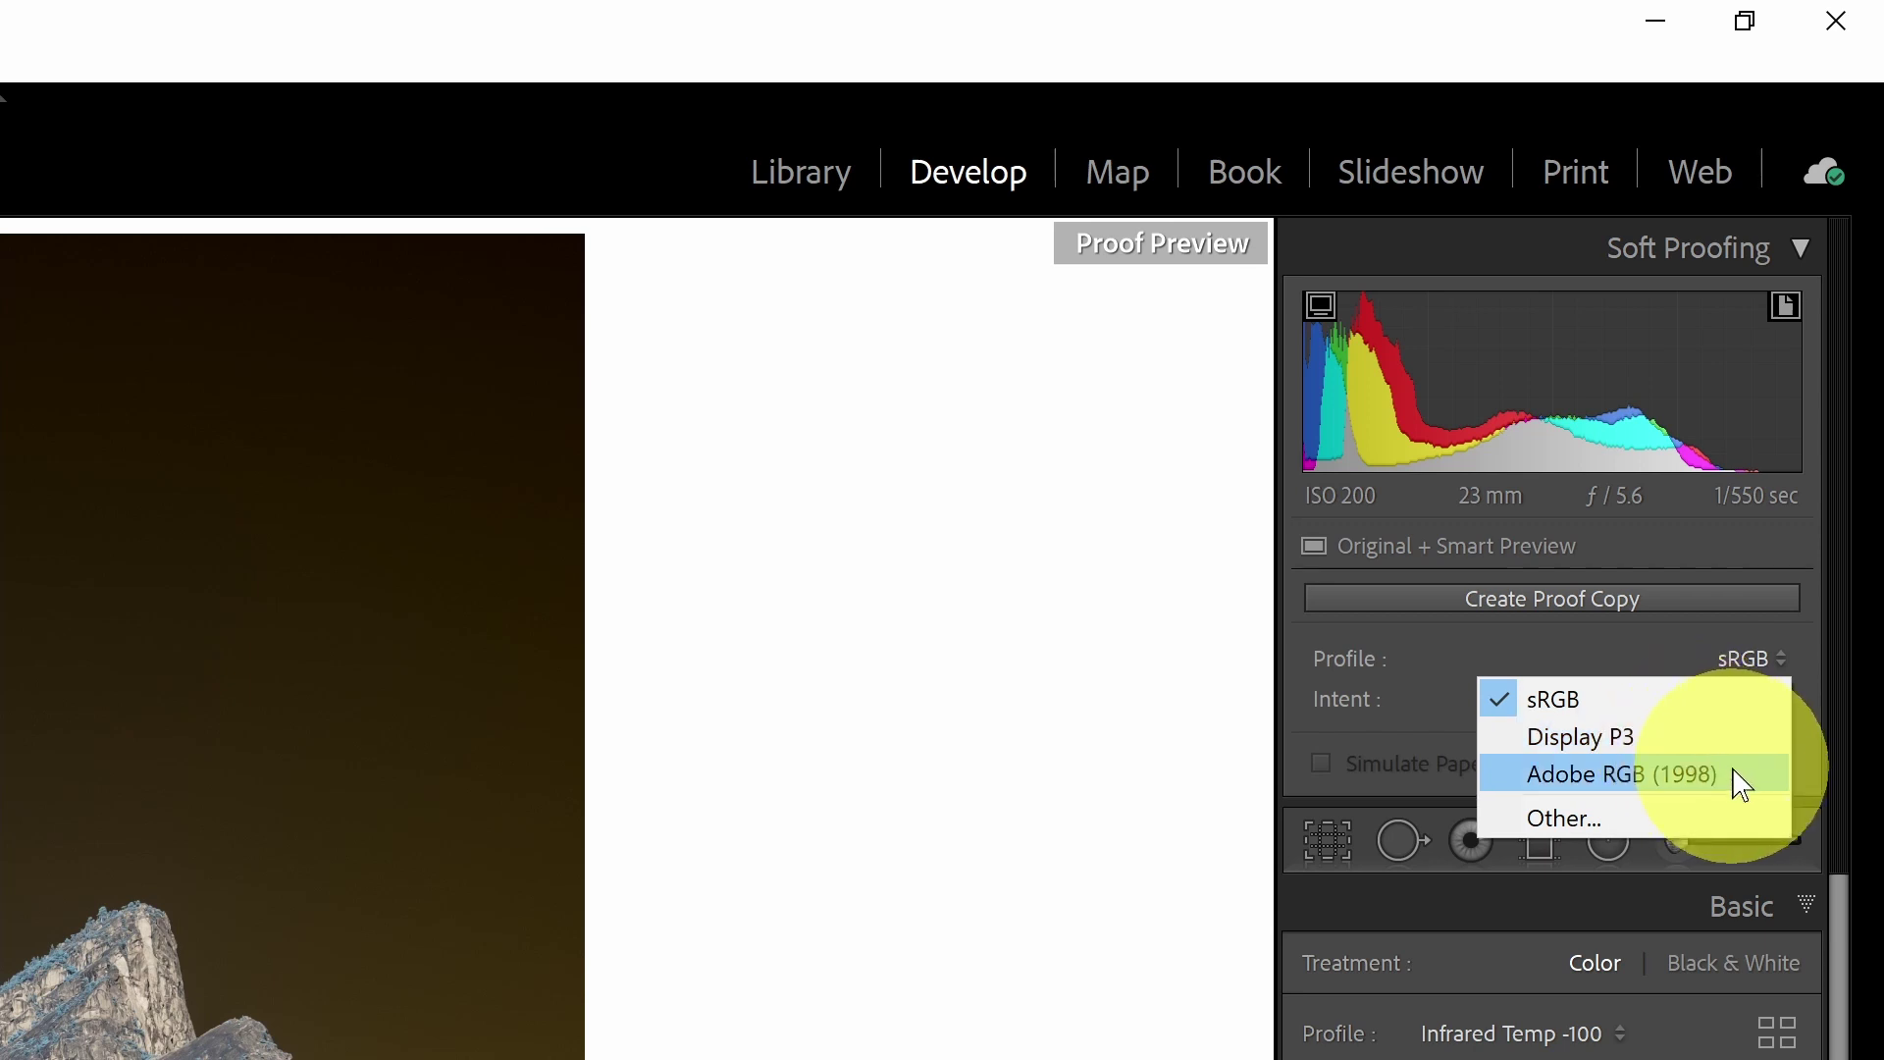
click(1639, 785)
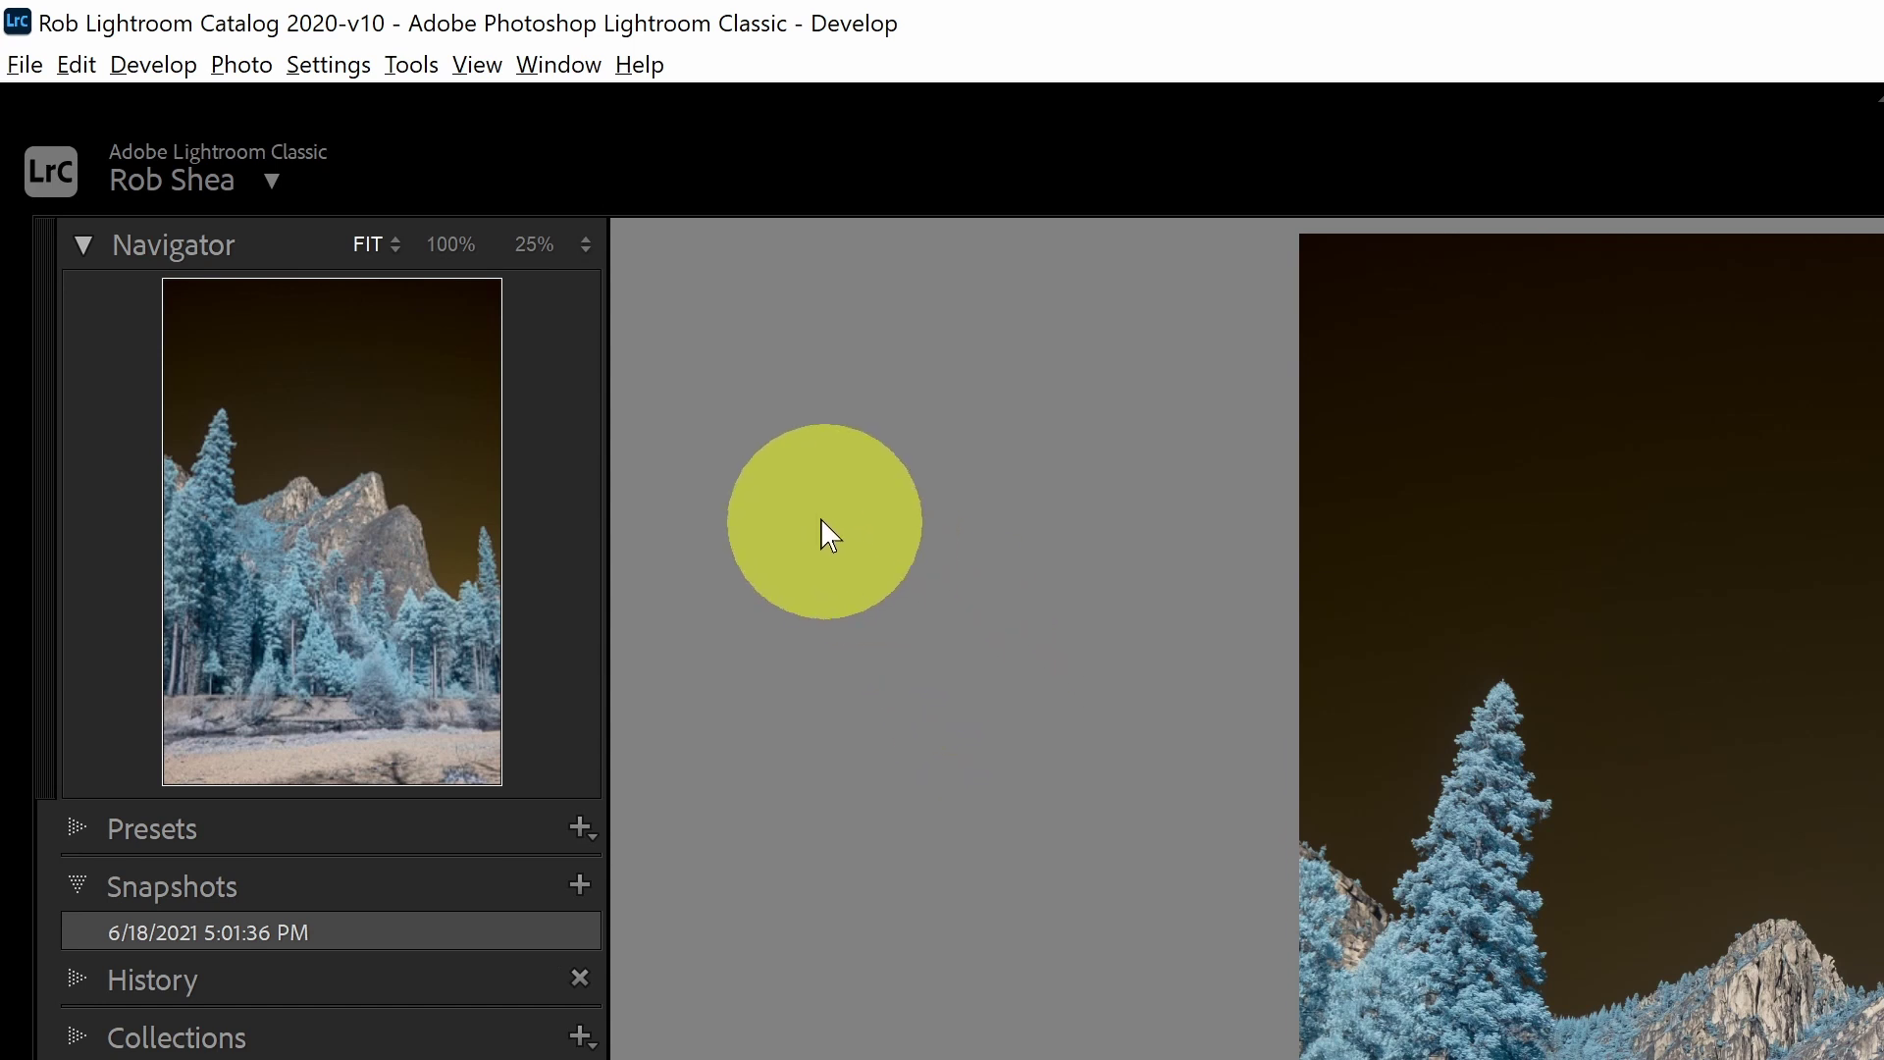
In Export File Settings, choose Adobe RGB (1998), then switch to TIFF format with ProPhoto RGB
click(27, 65)
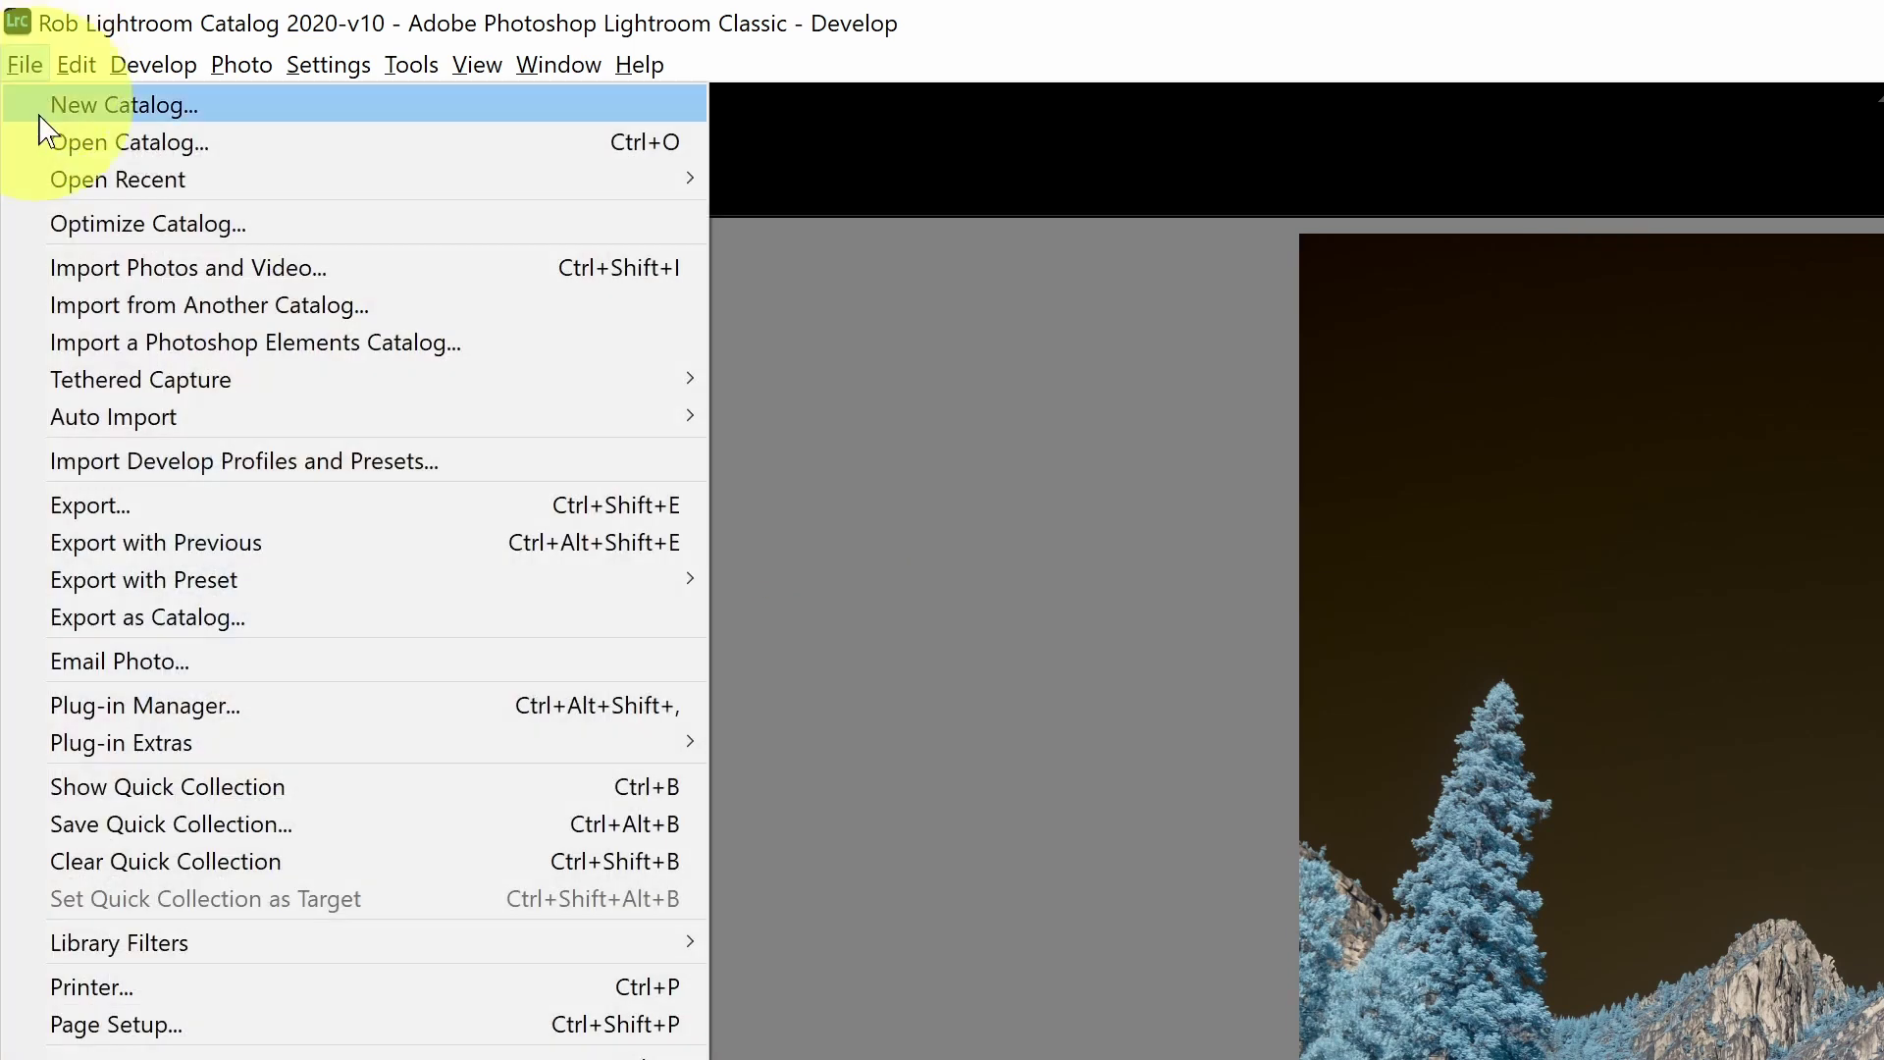
click(168, 507)
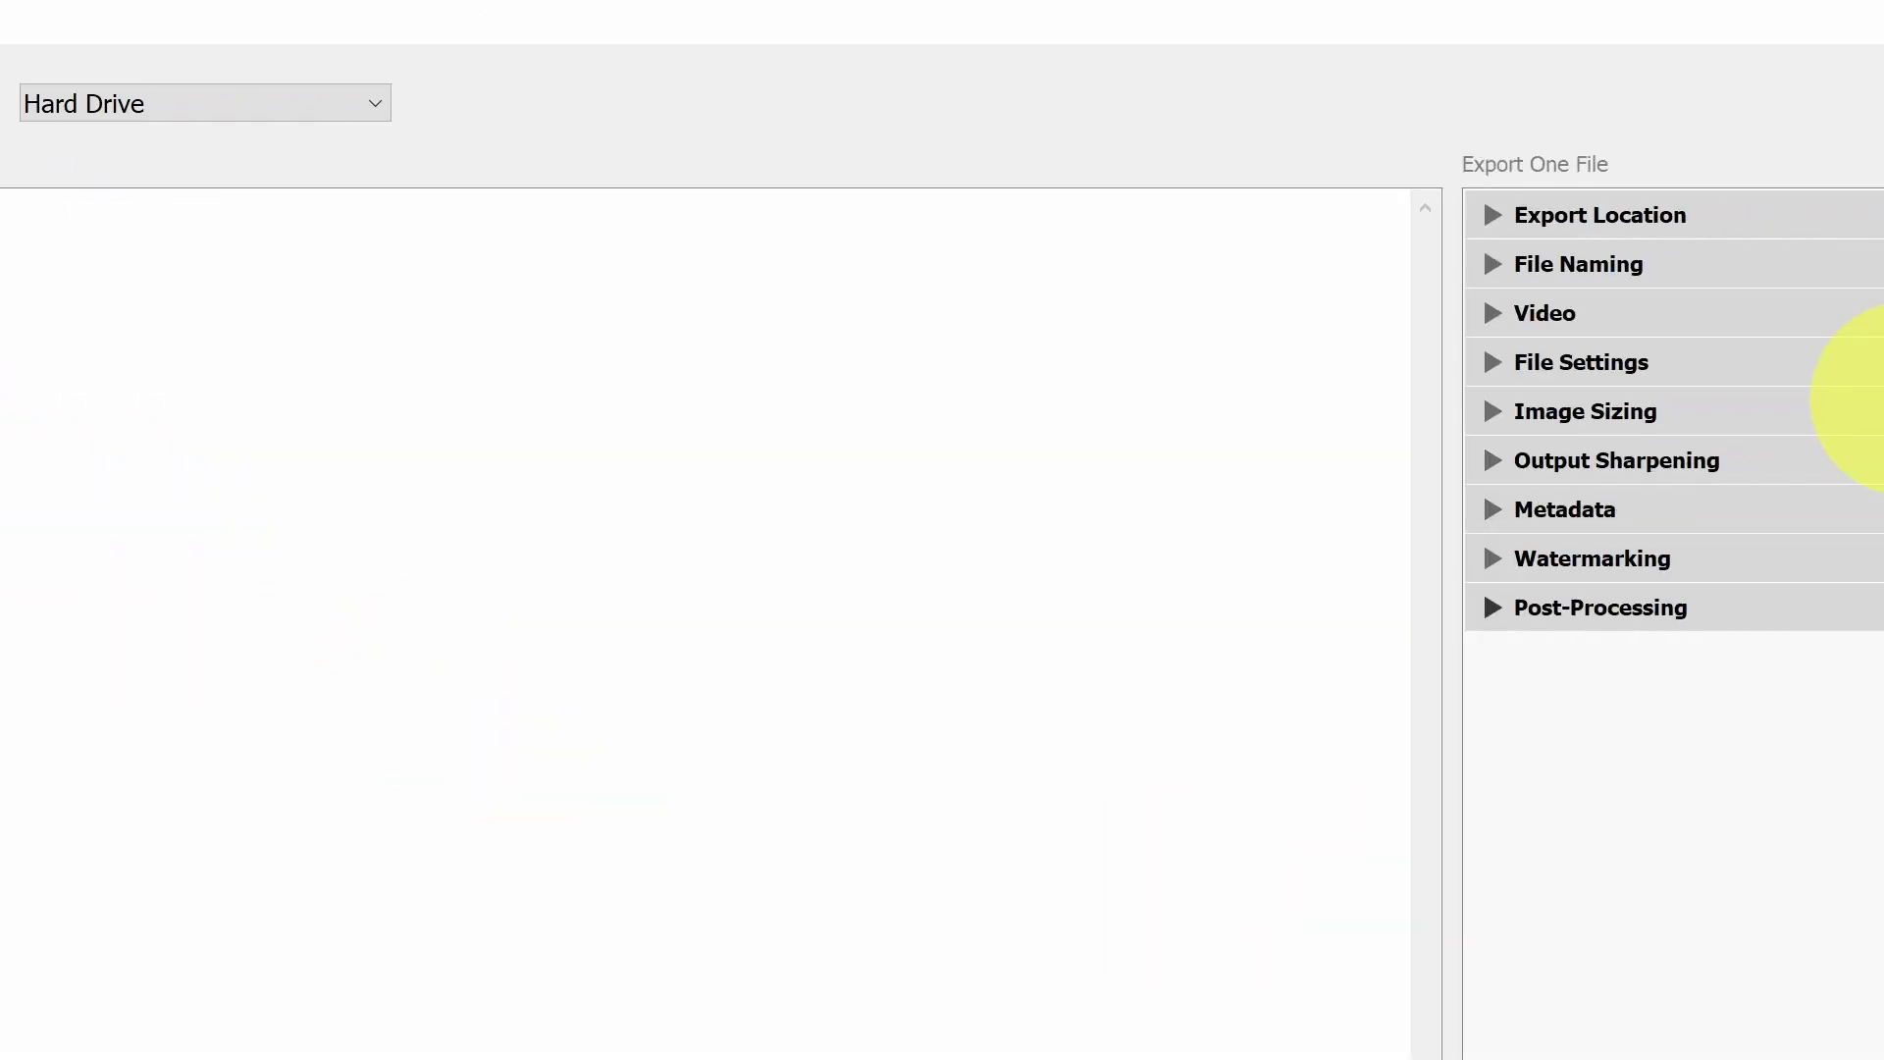
click(178, 373)
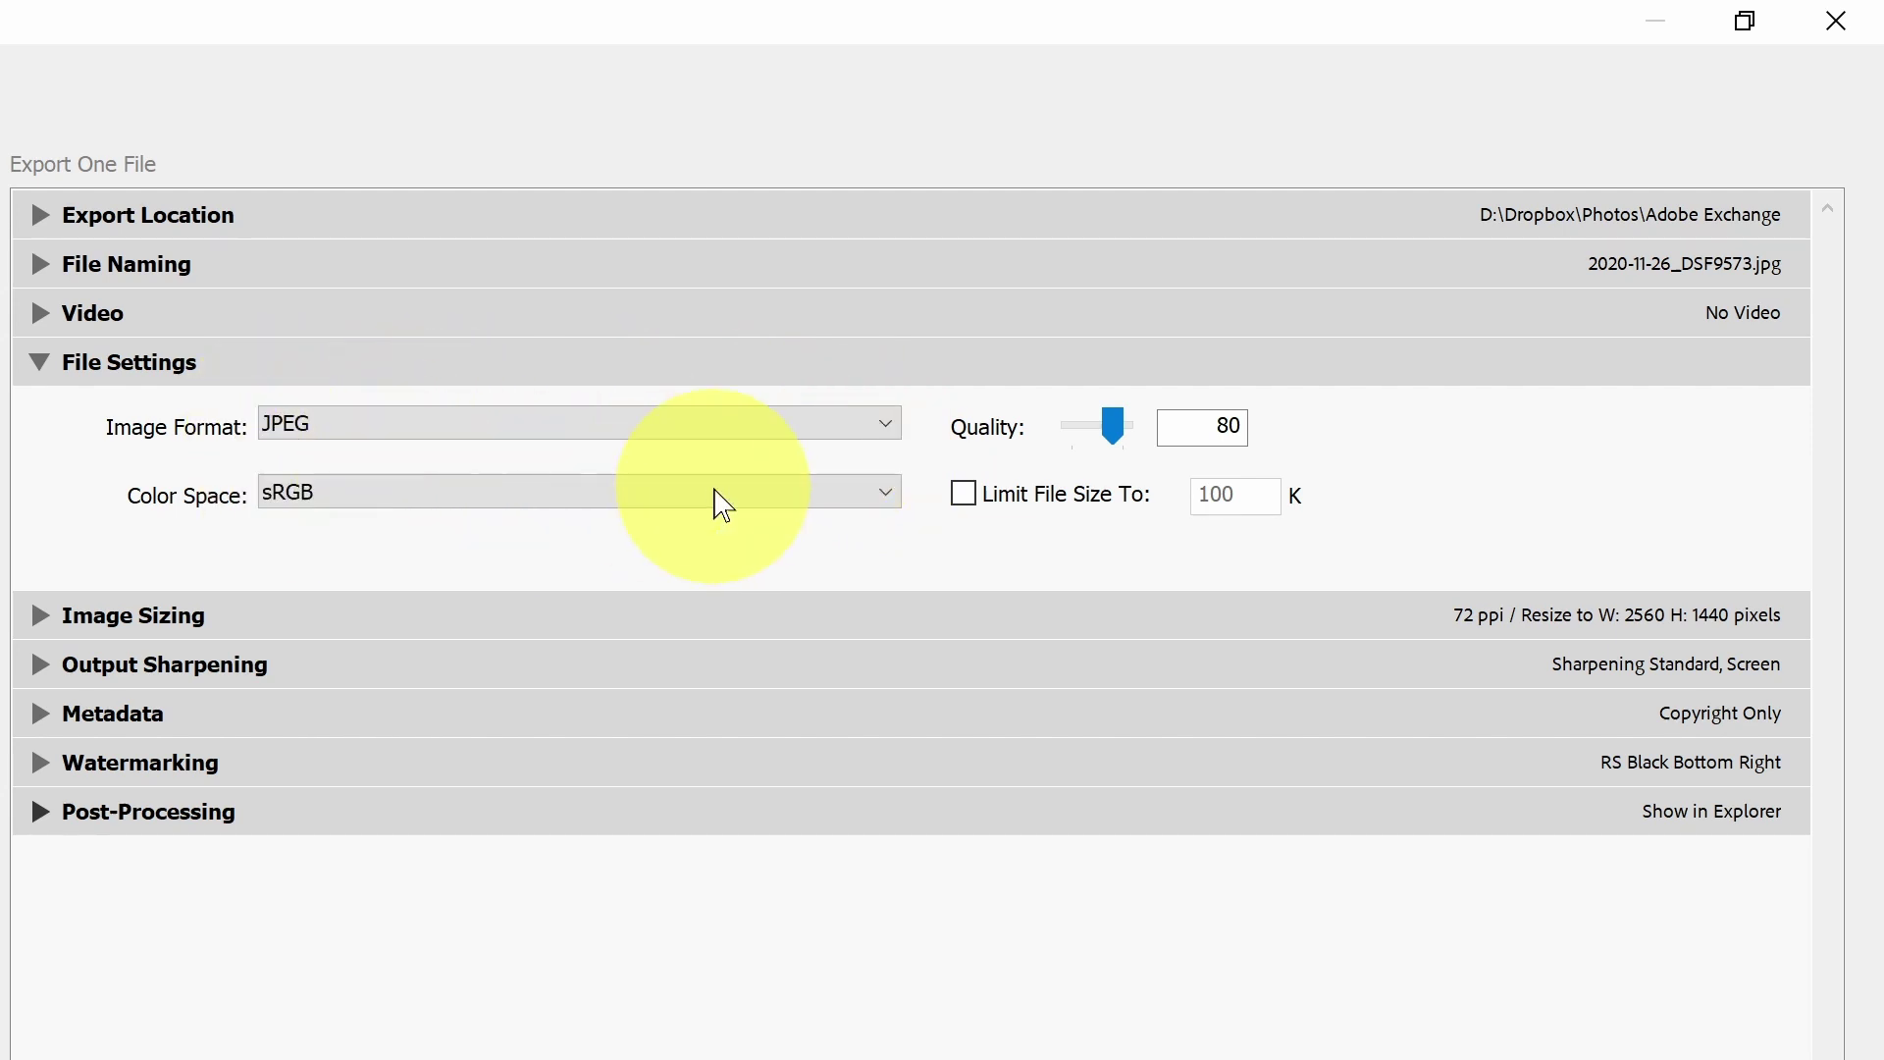
click(885, 507)
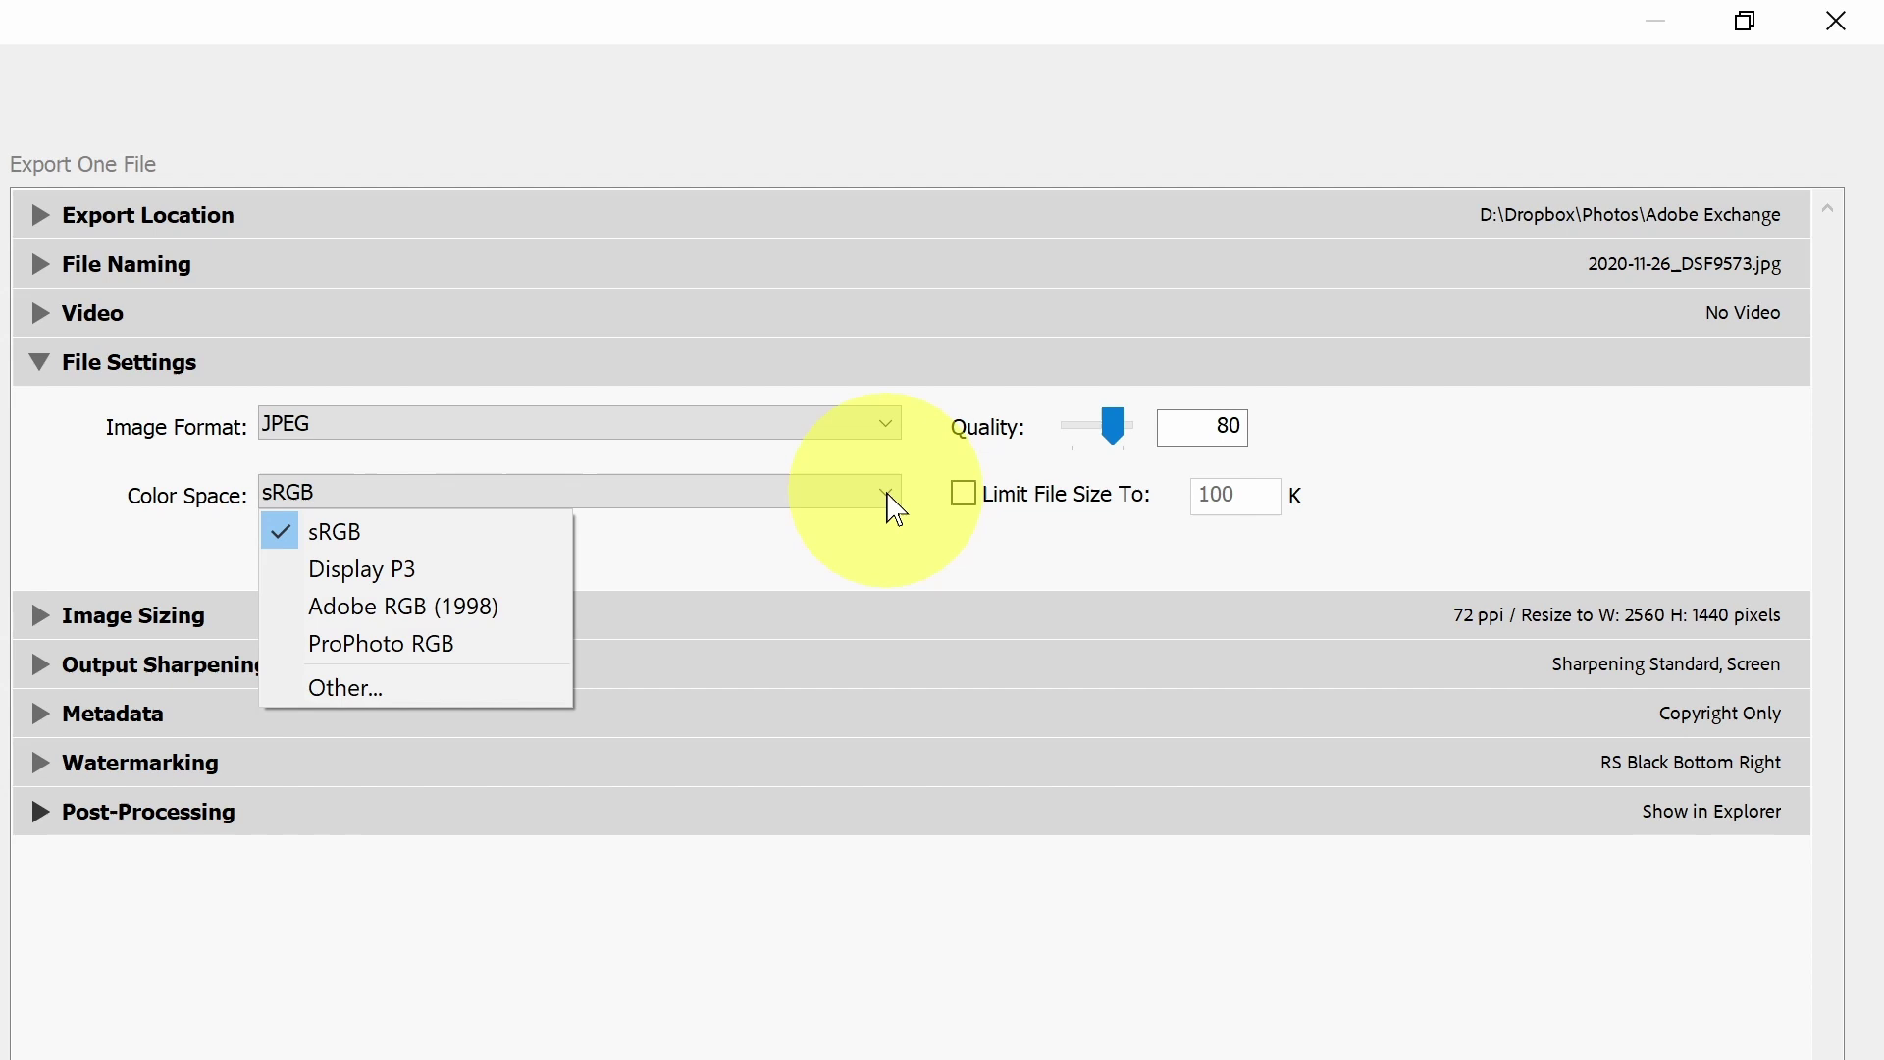
click(512, 614)
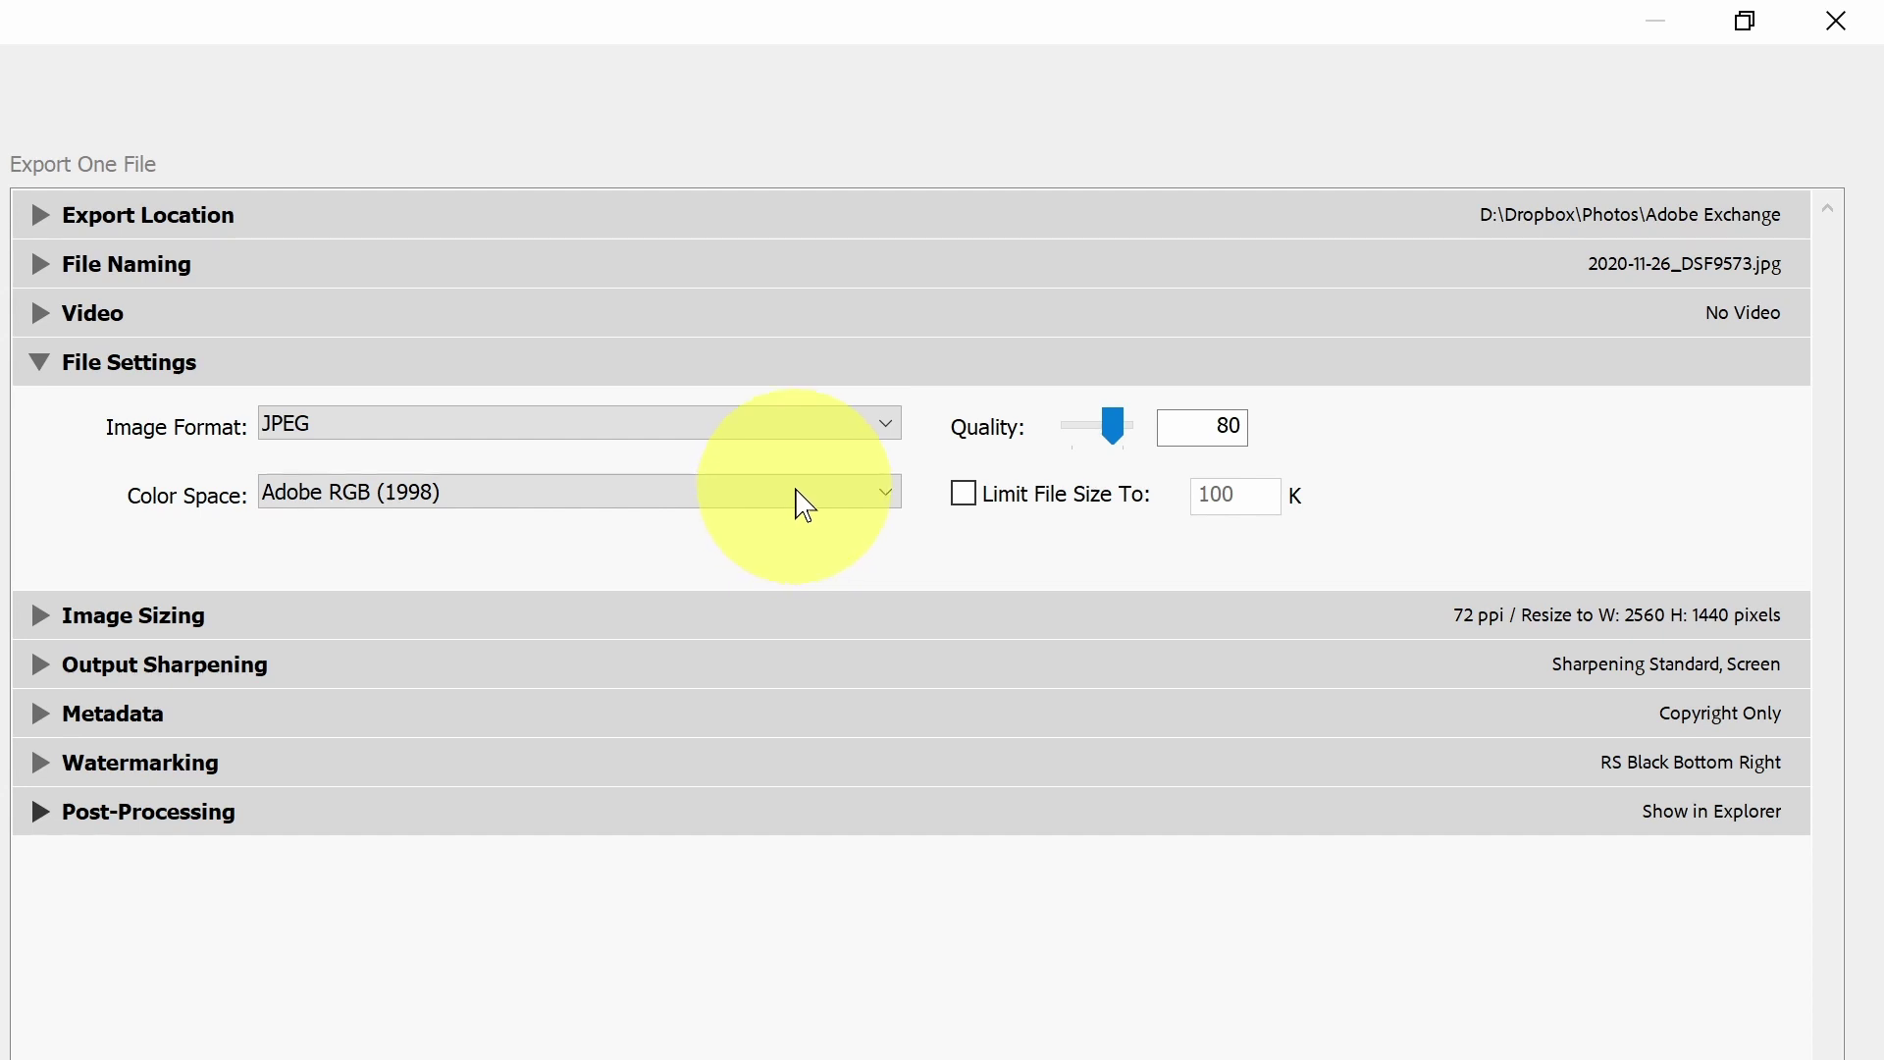
click(889, 425)
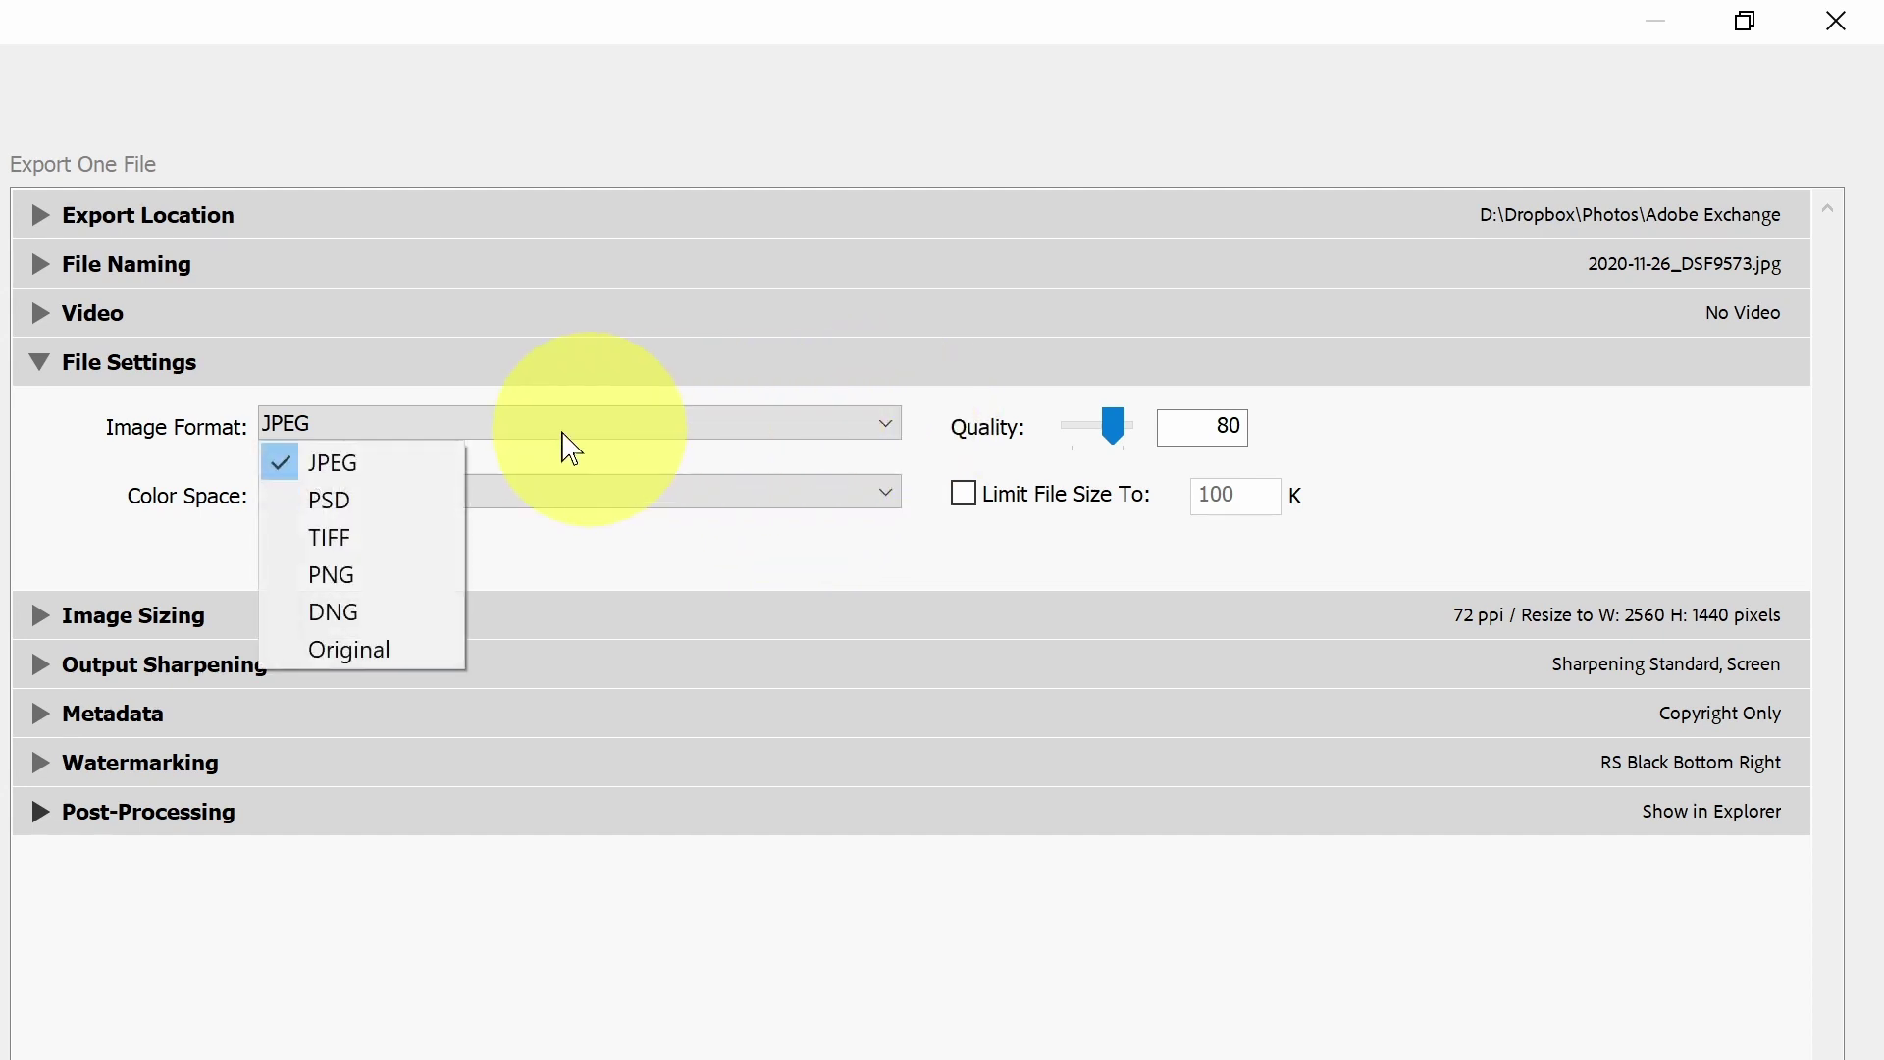
click(397, 554)
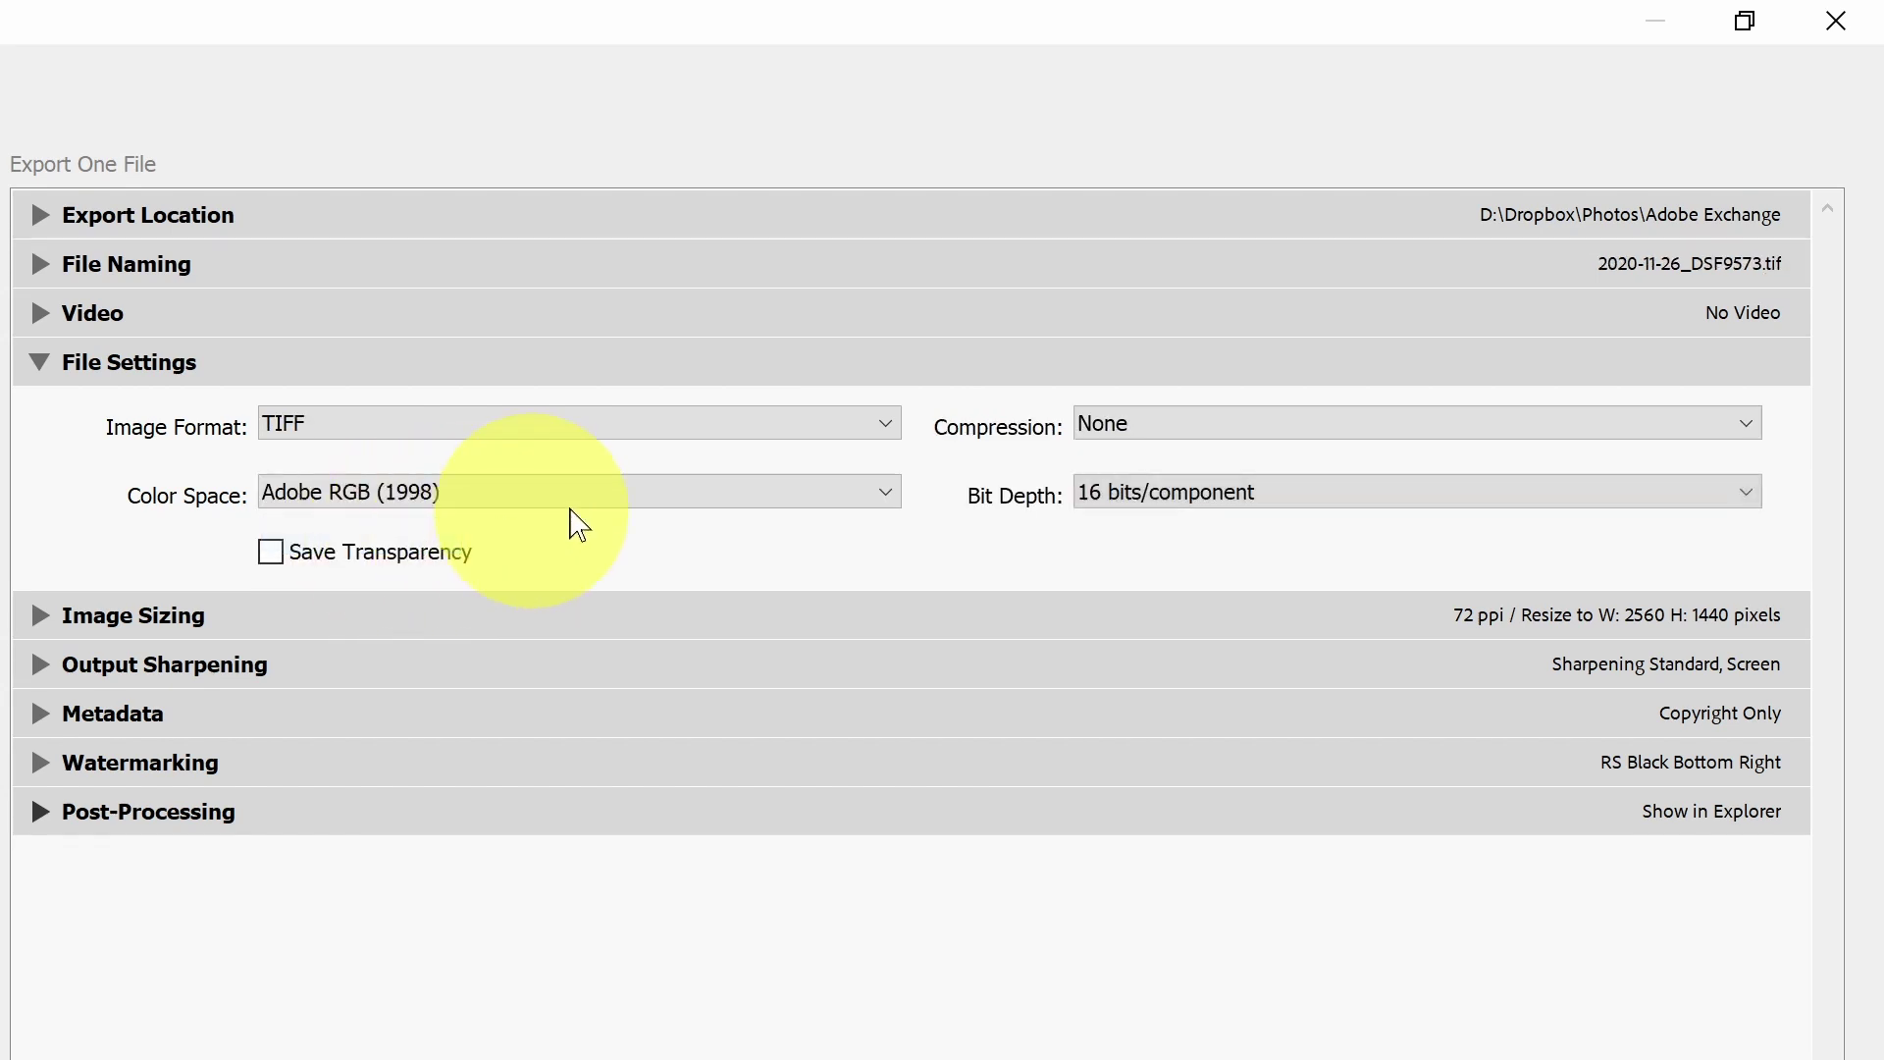
click(876, 494)
click(410, 640)
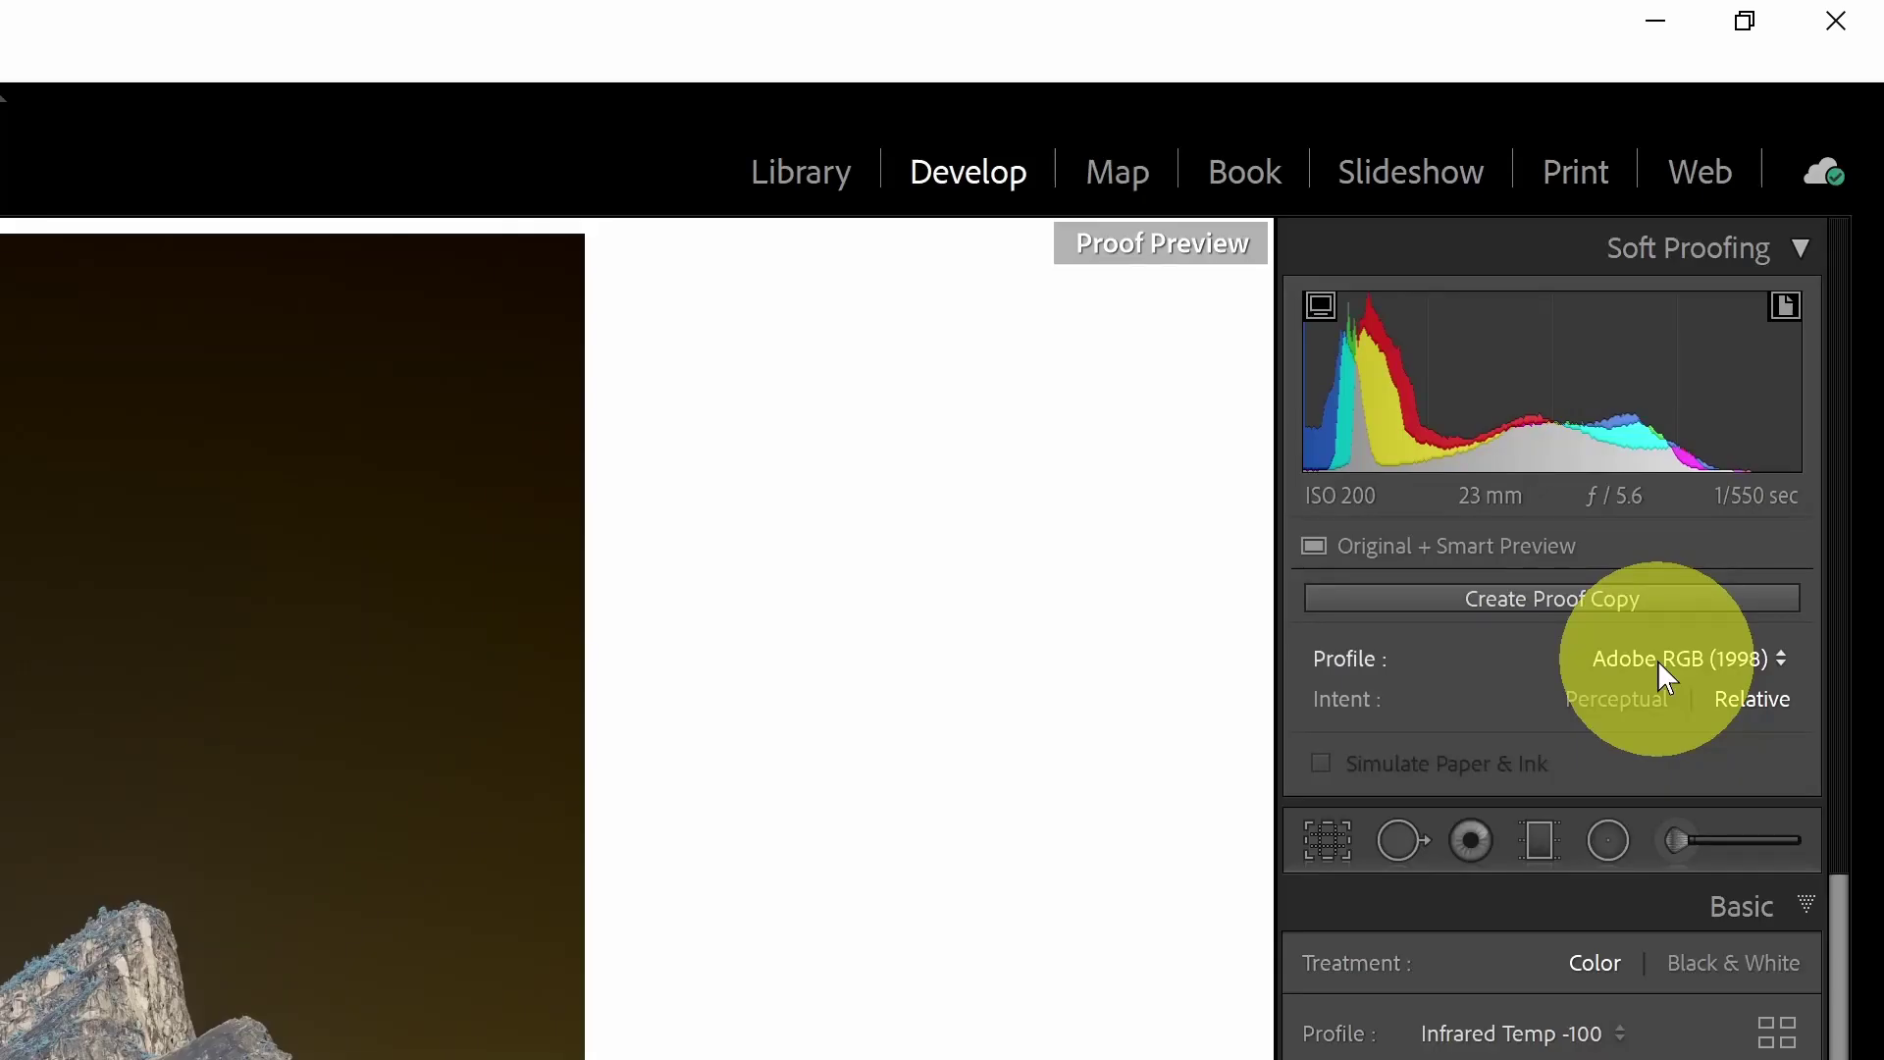
In the Print module, set Print Job output to JPEG File with the Adobe RGB colour profile
click(1559, 170)
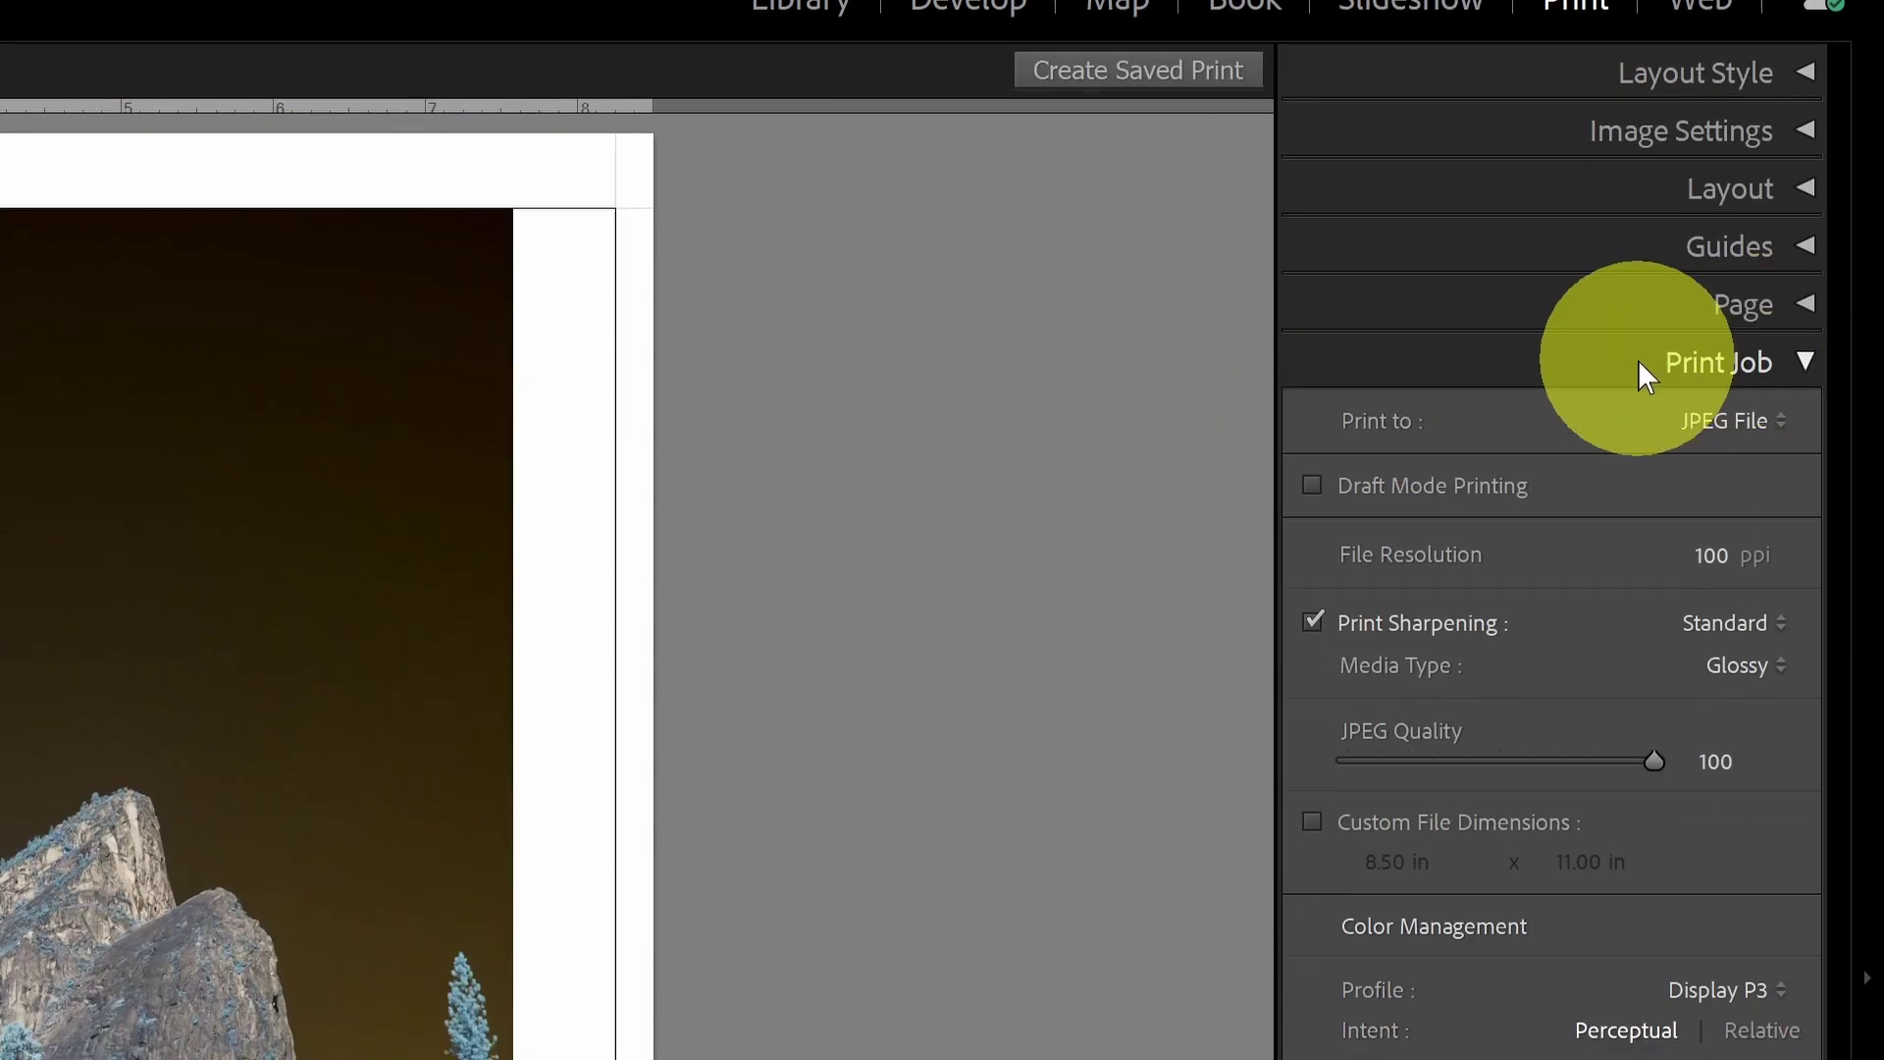
click(1727, 420)
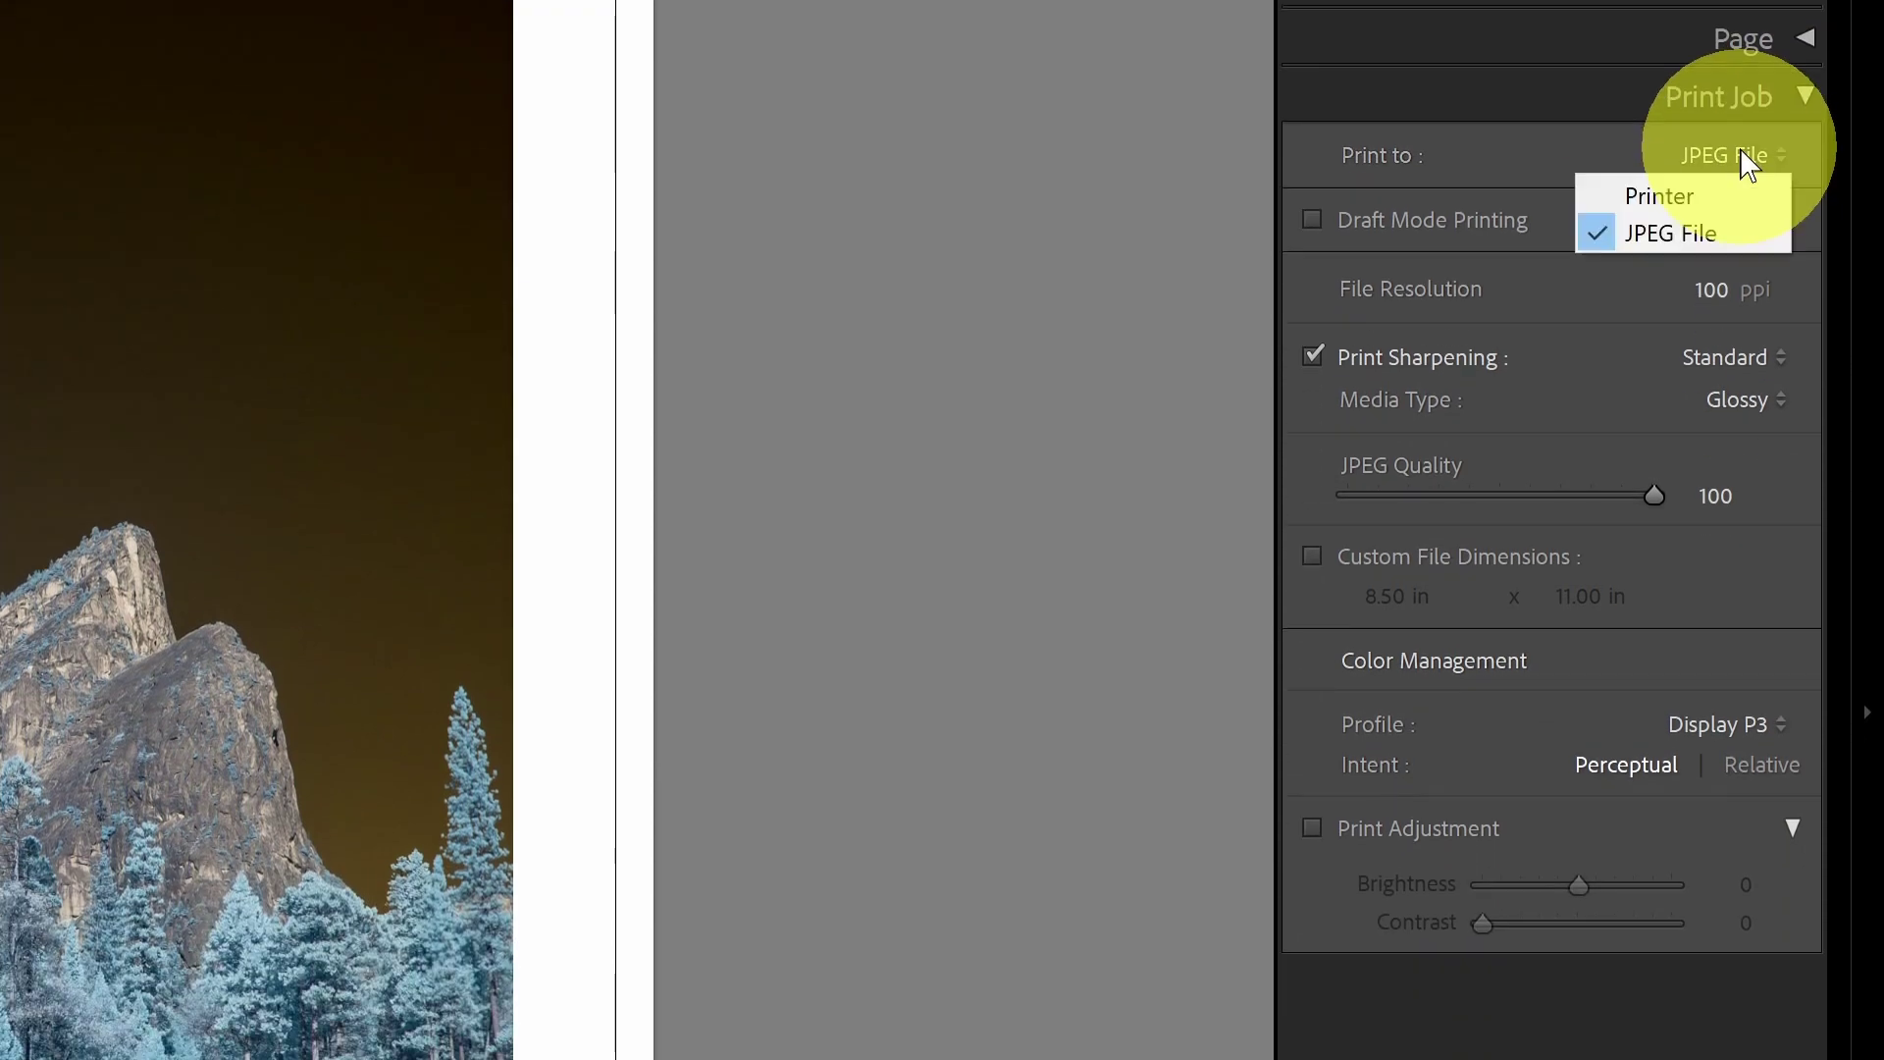
click(1701, 194)
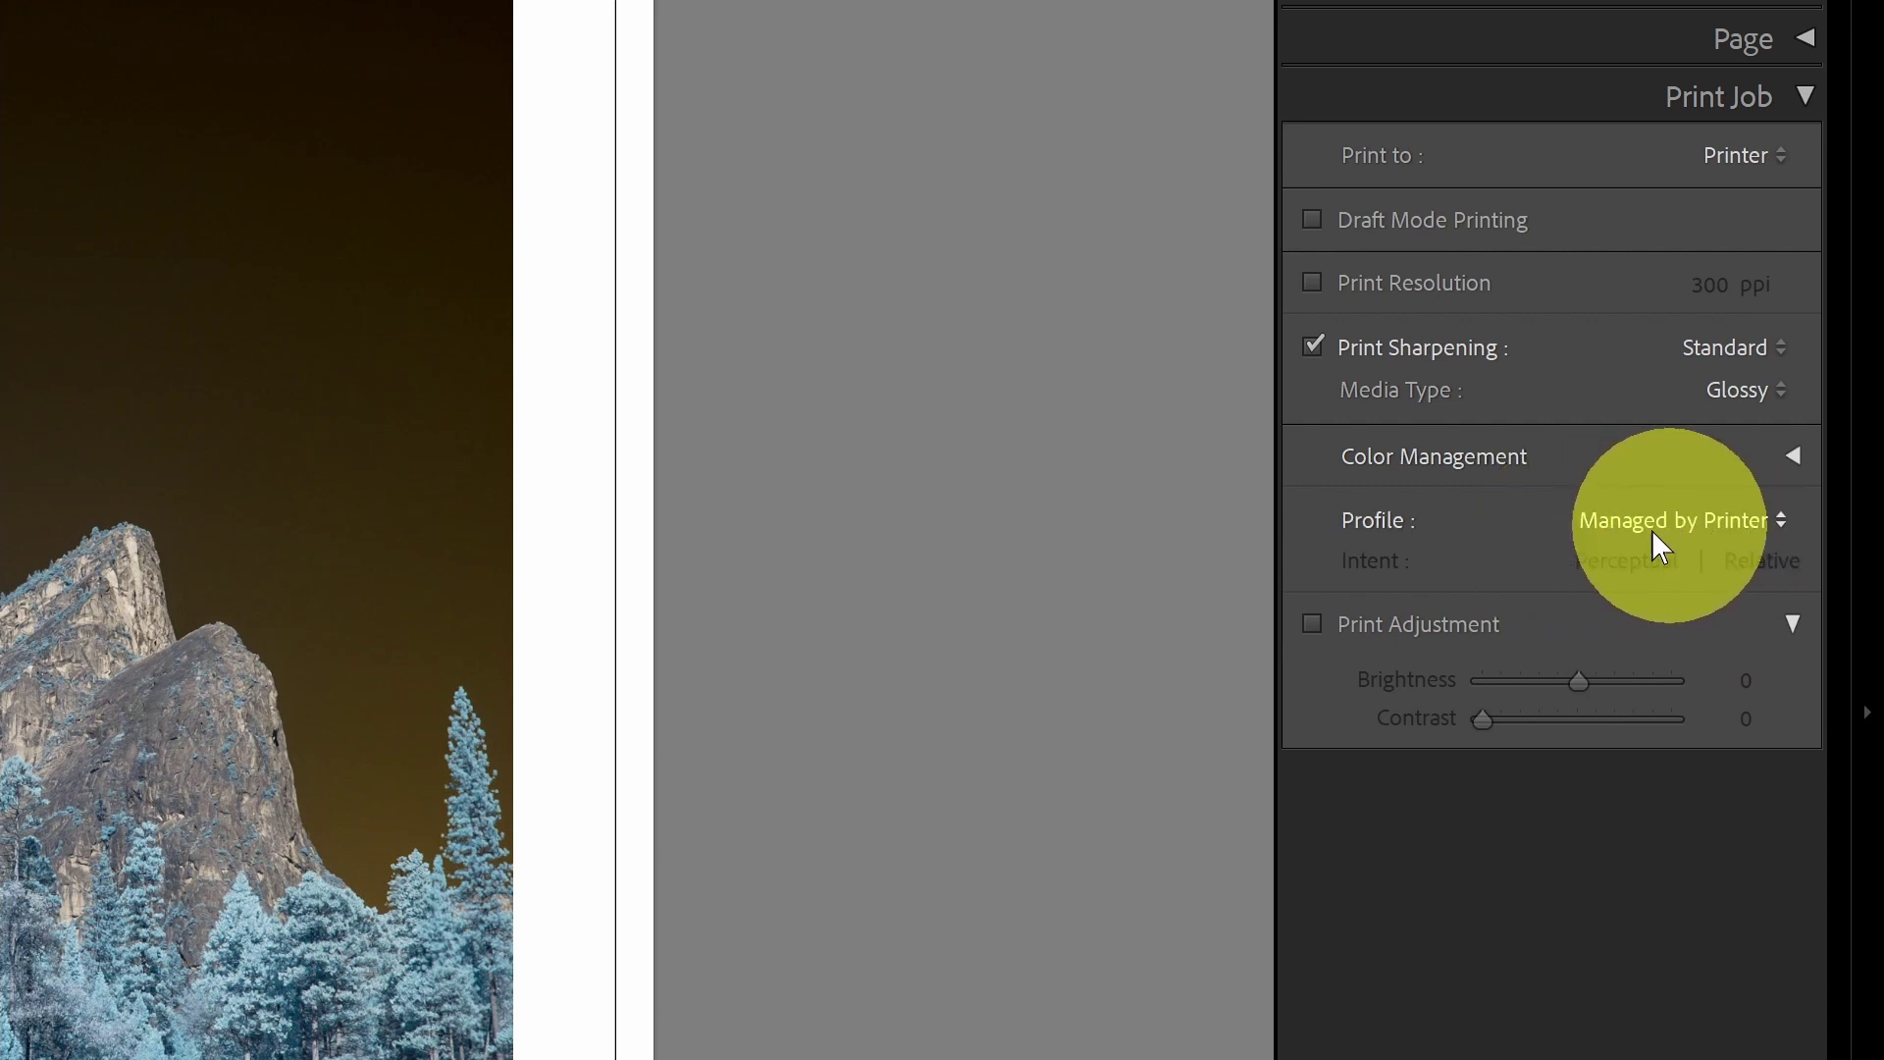
click(1769, 149)
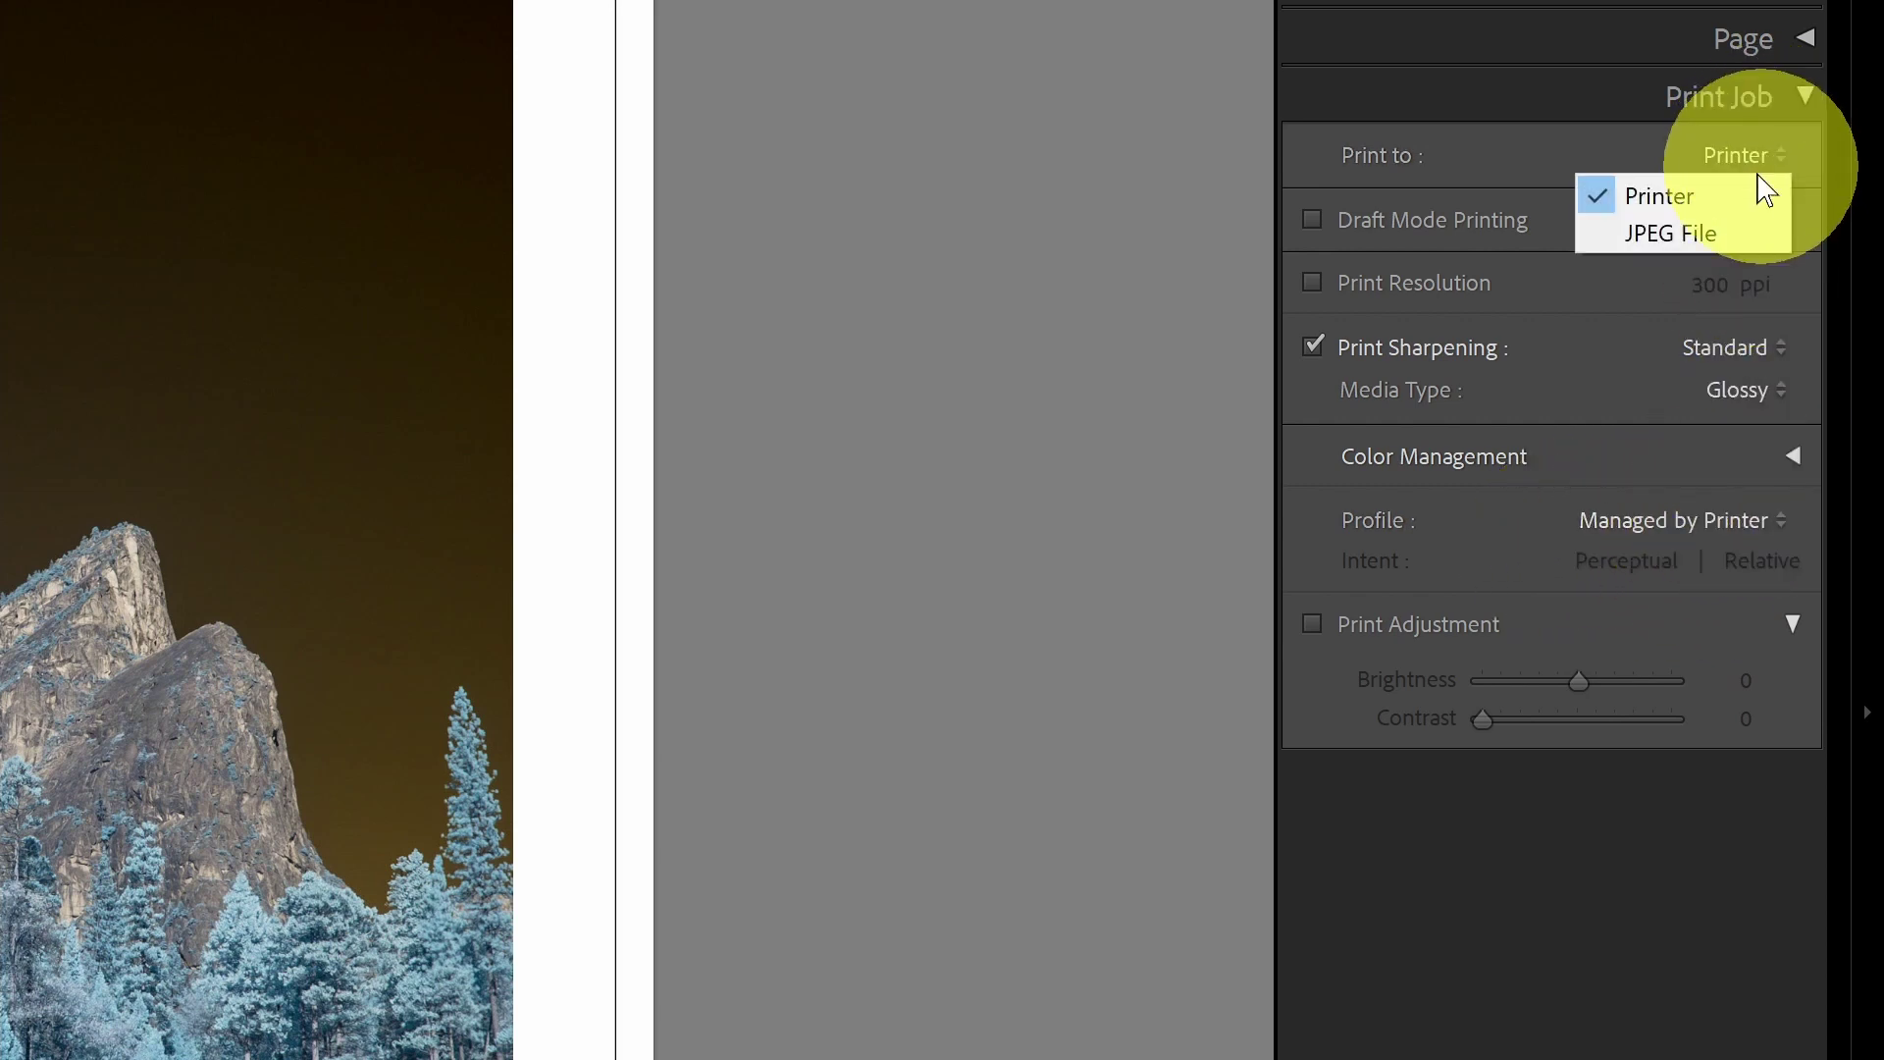
click(1704, 235)
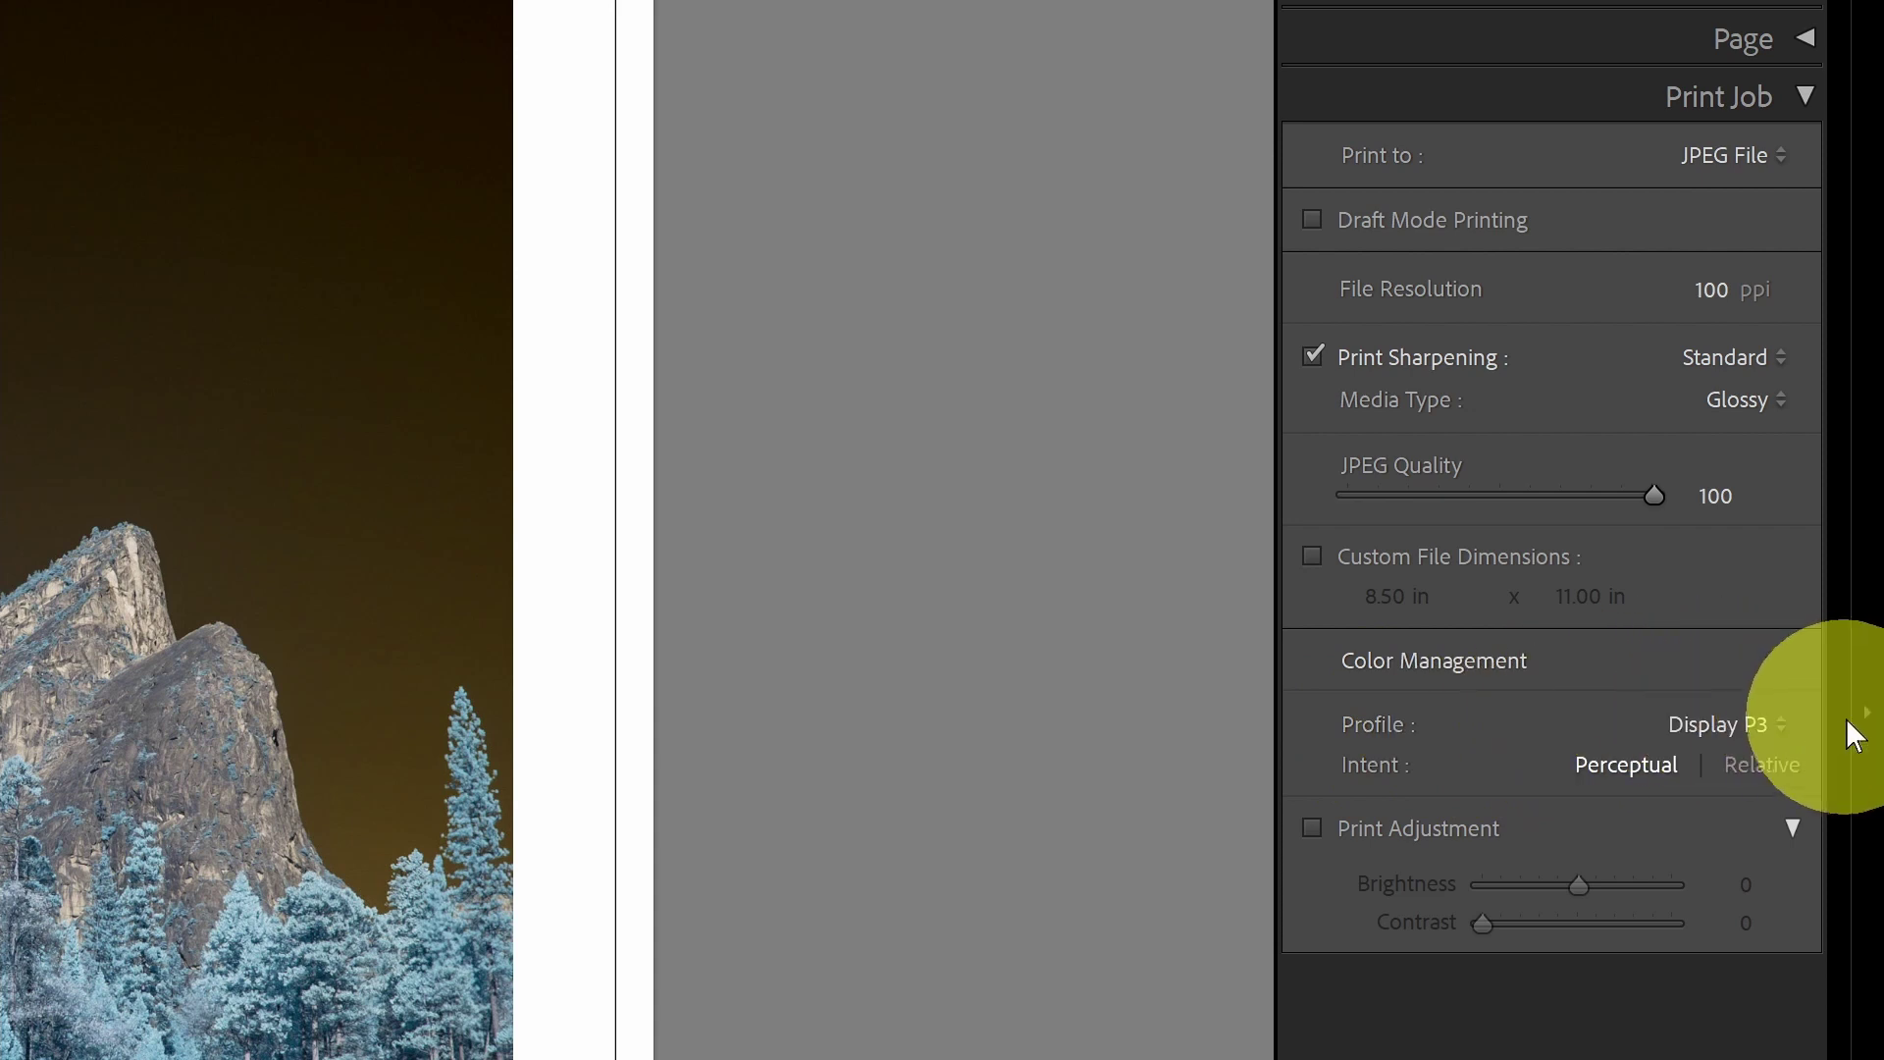
click(1773, 727)
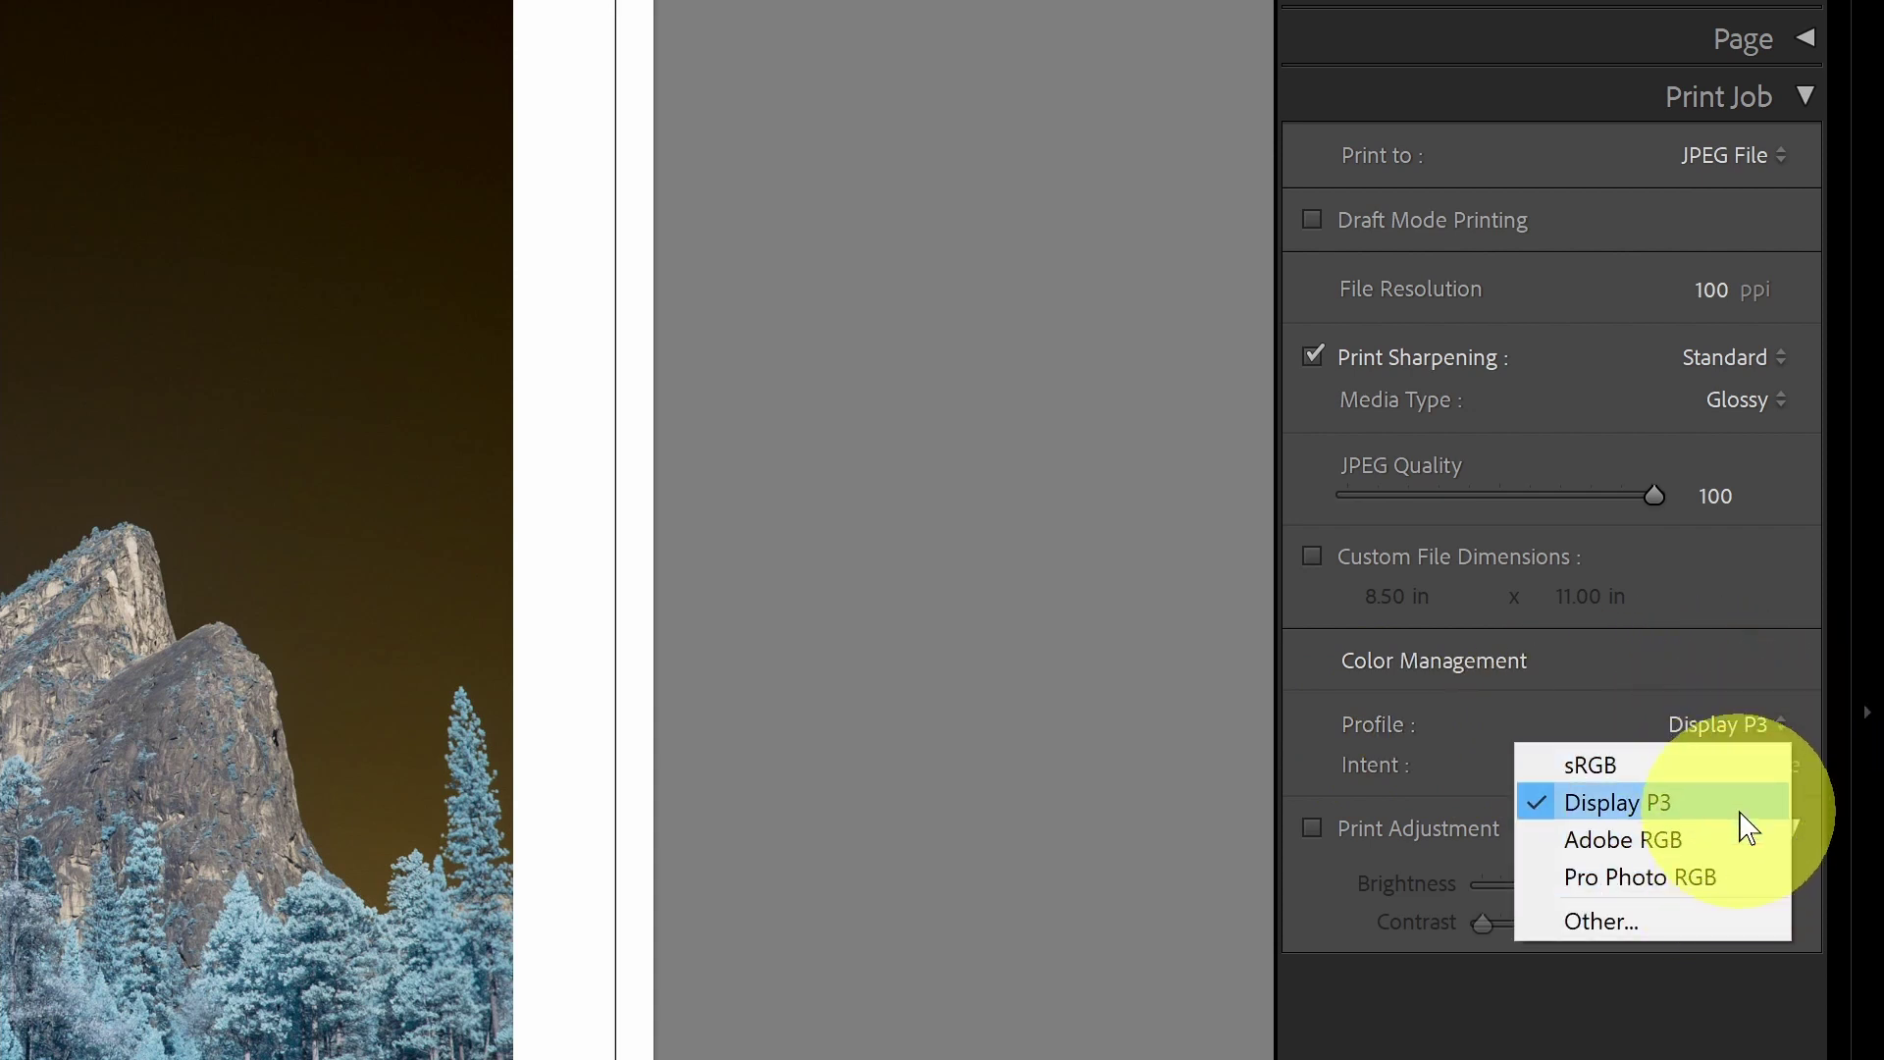
click(1662, 843)
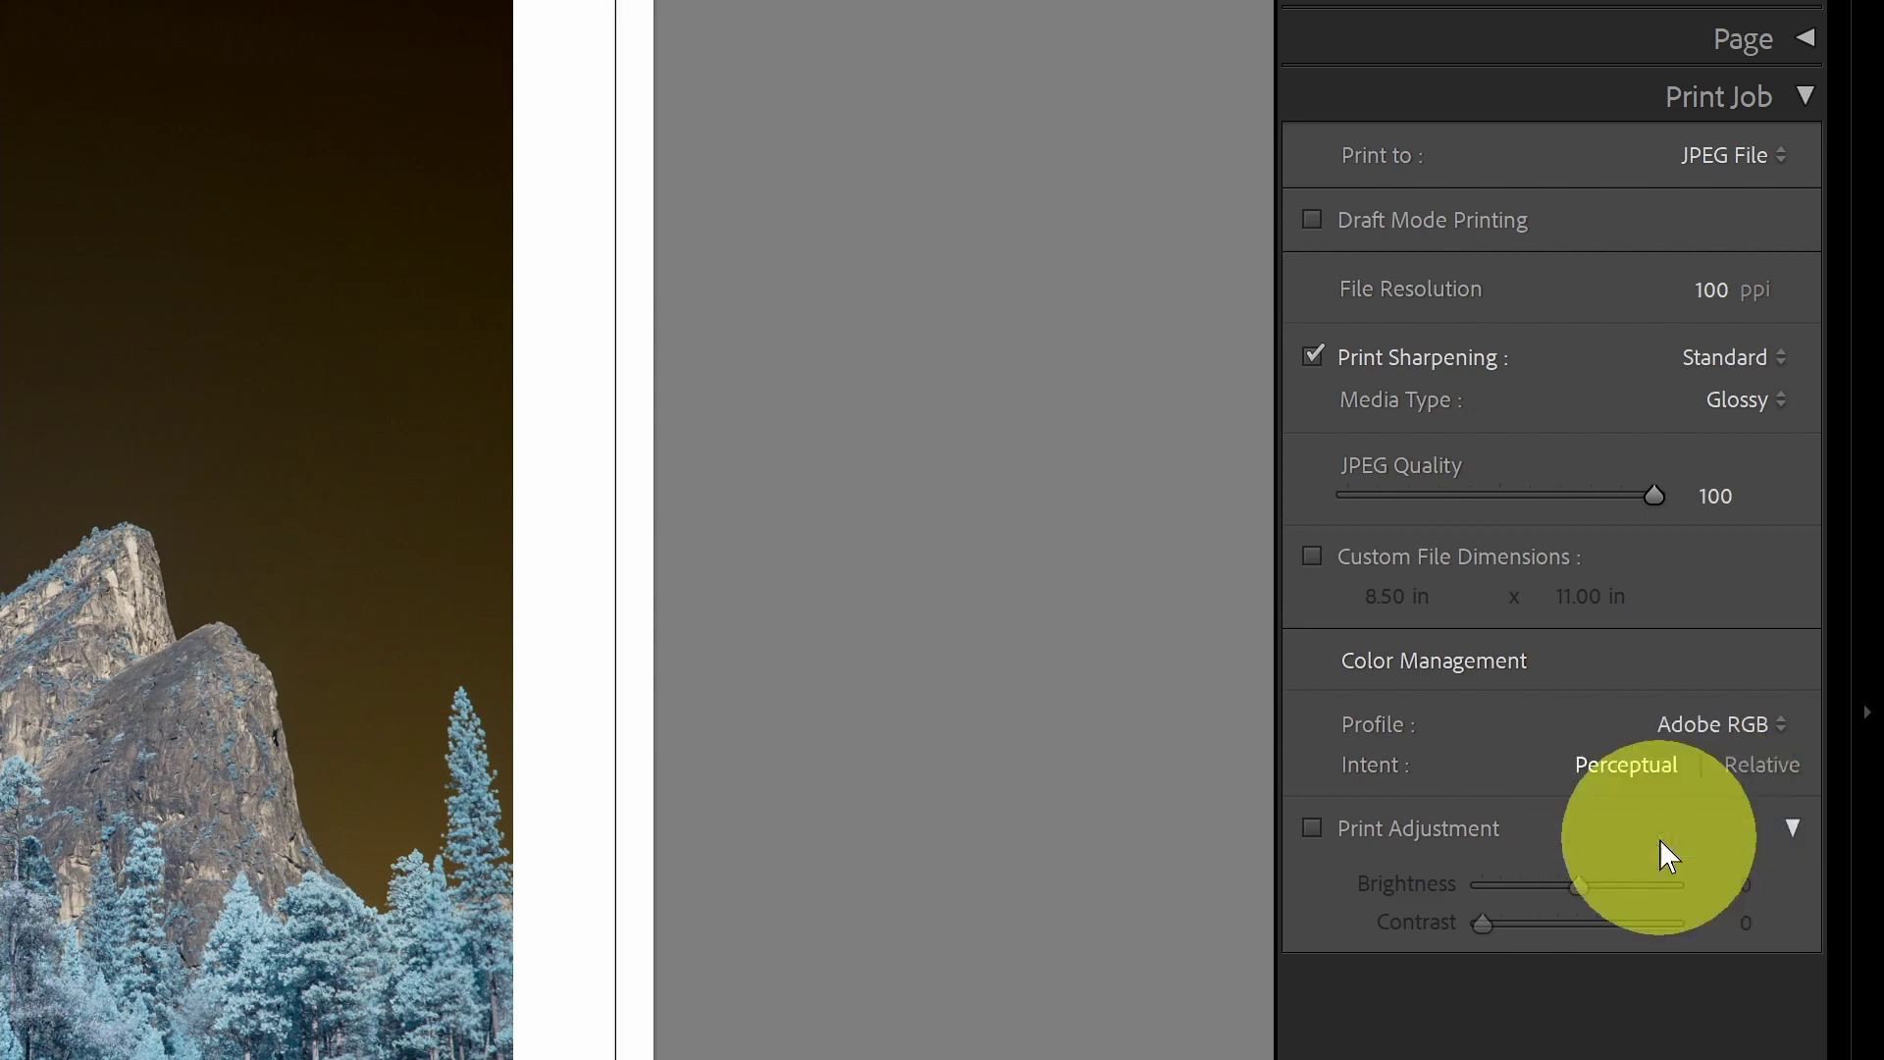